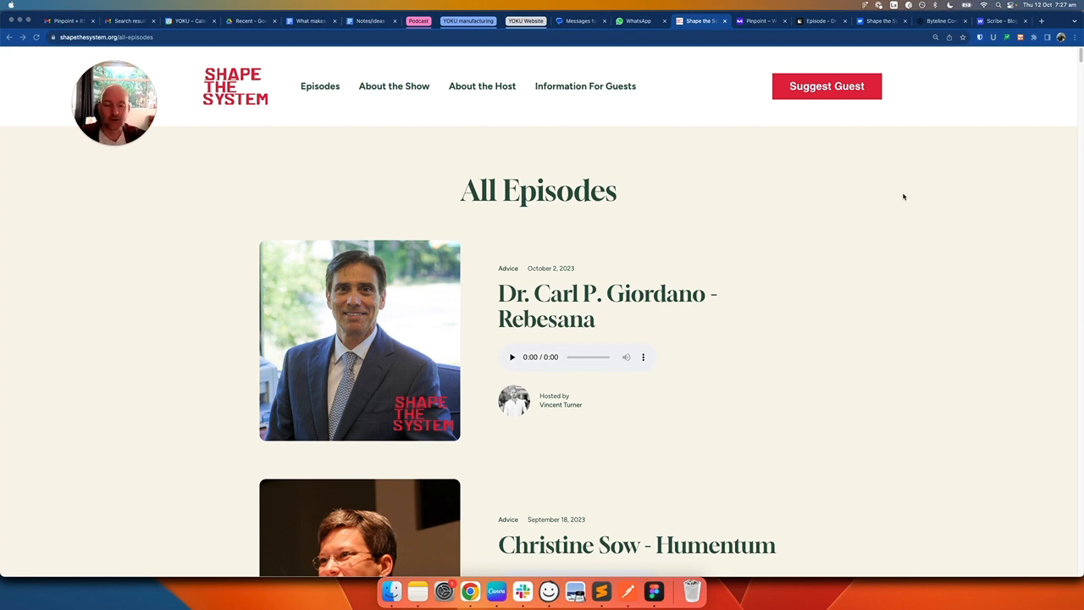
- Look over the Pinpoint template page, the Simplecast episode and the Byteline RSS feed flow, ending on the podcast website
key("ctrl+Tab")
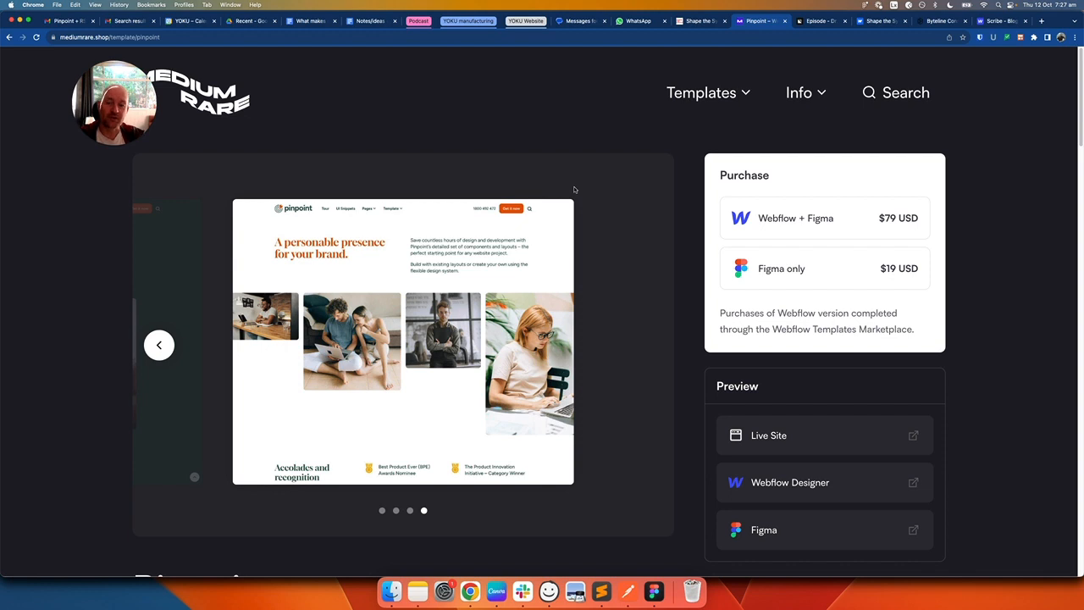
left_click(821, 21)
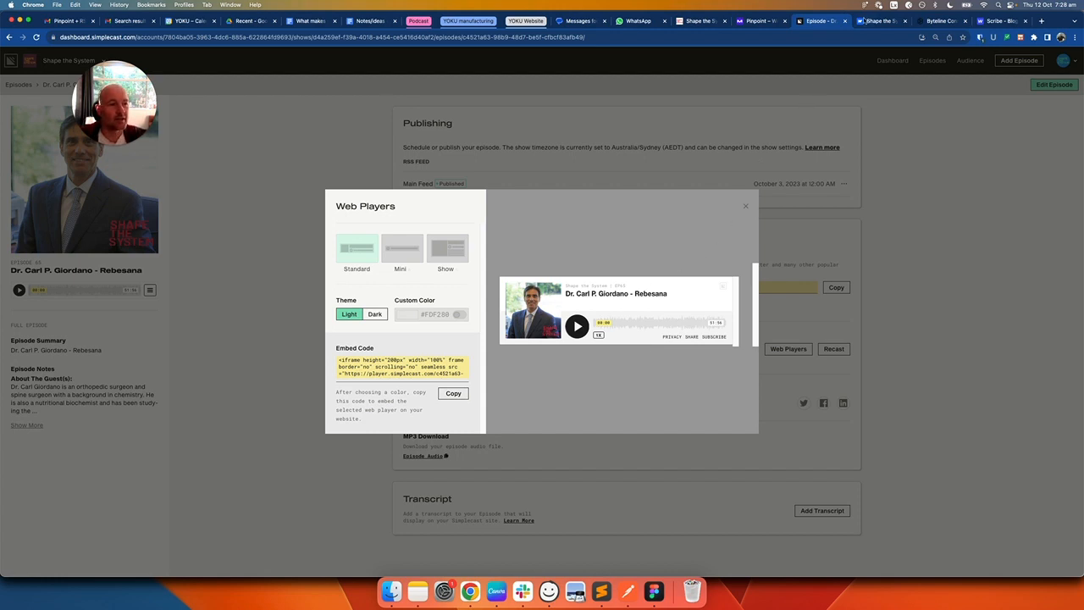
left_click(940, 22)
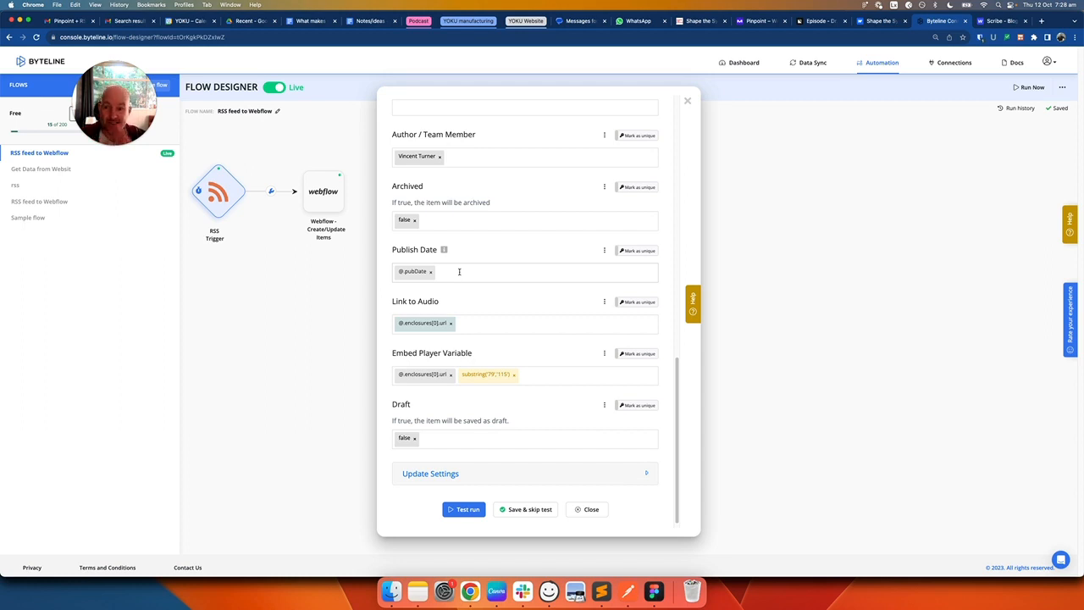
left_click(694, 21)
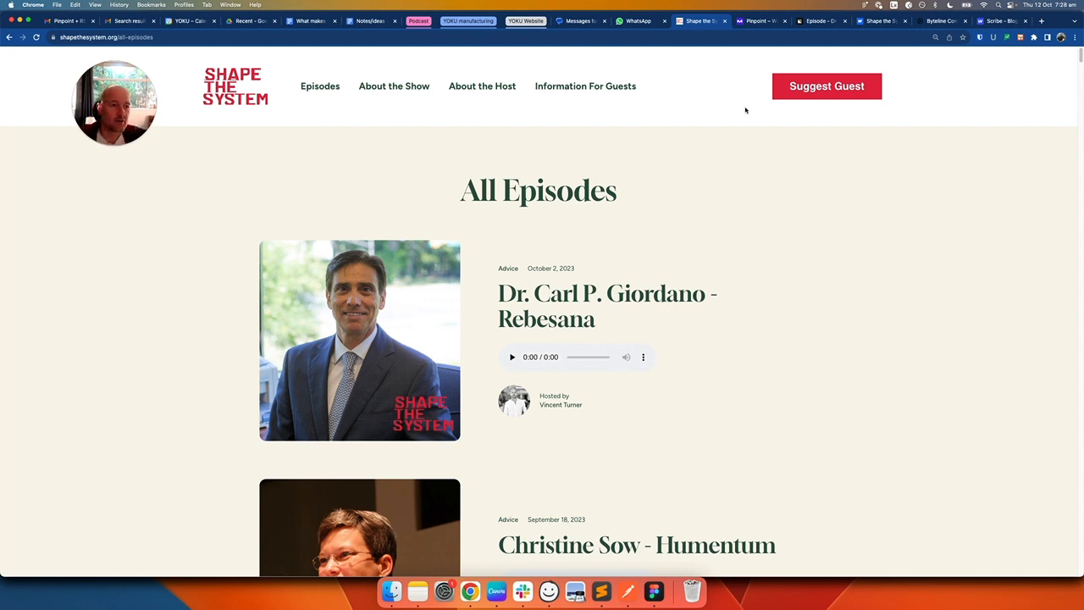
- Switch to the Simplecast episode, close its Web Players window and read through the full episode notes
left_click(812, 23)
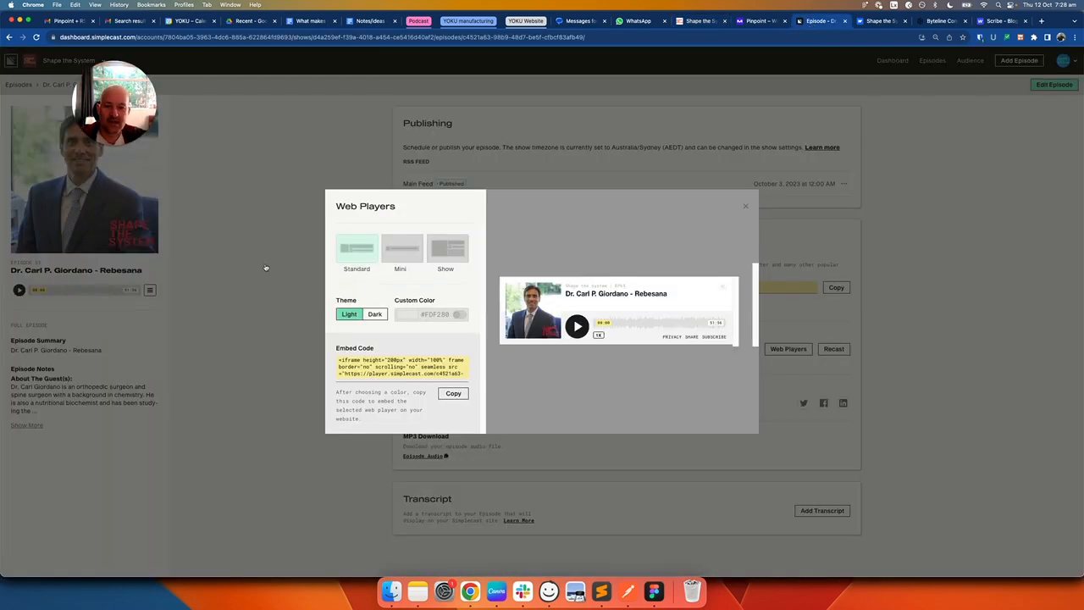
left_click(266, 269)
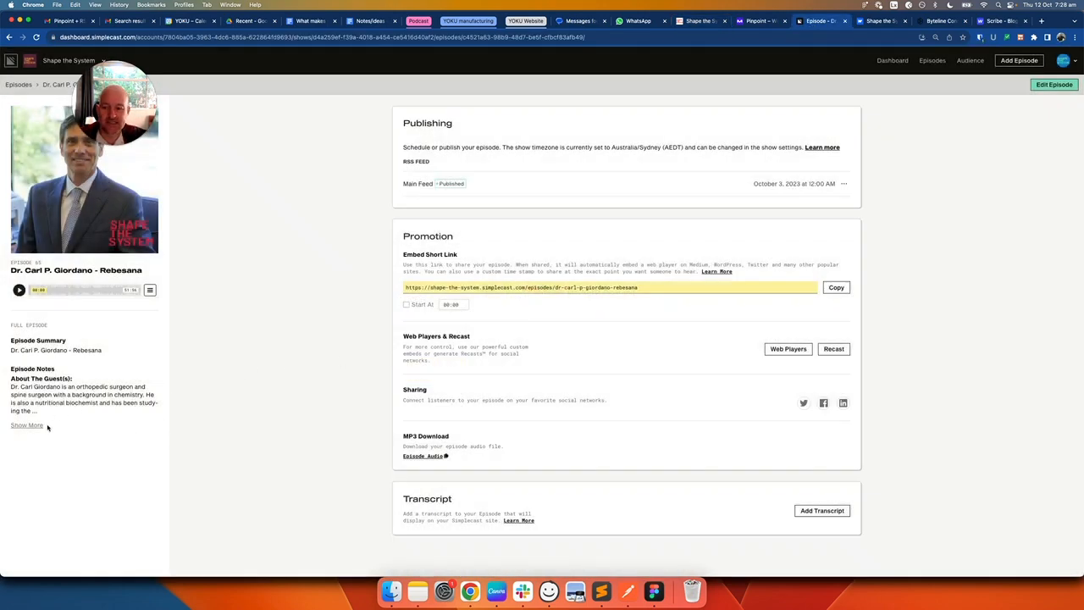
left_click(38, 425)
scroll(127, 387, "down", 2)
scroll(127, 387, "down", 2)
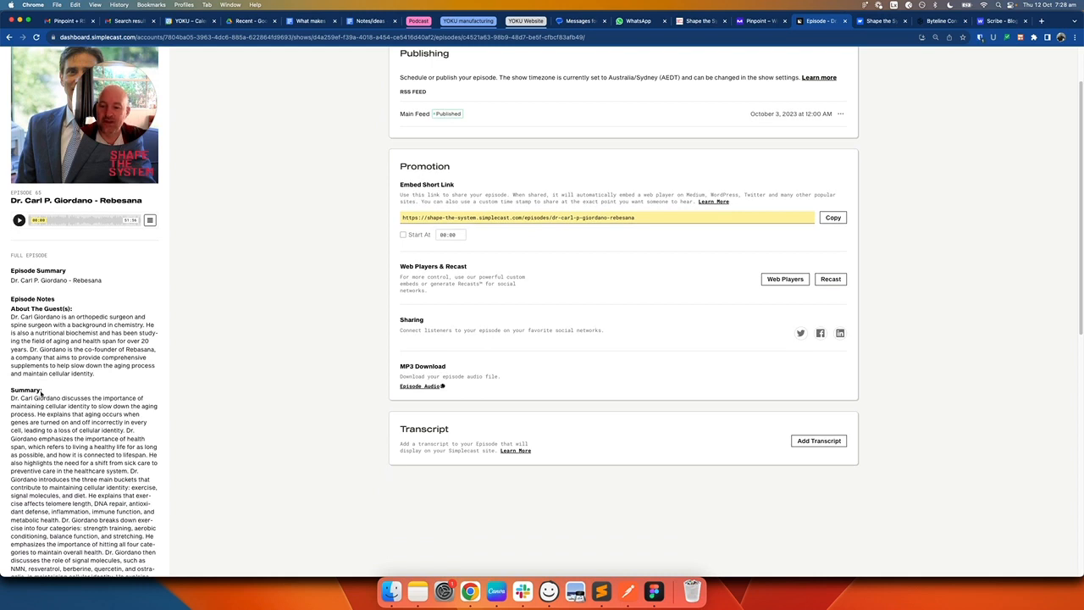
scroll(39, 391, "down", 3)
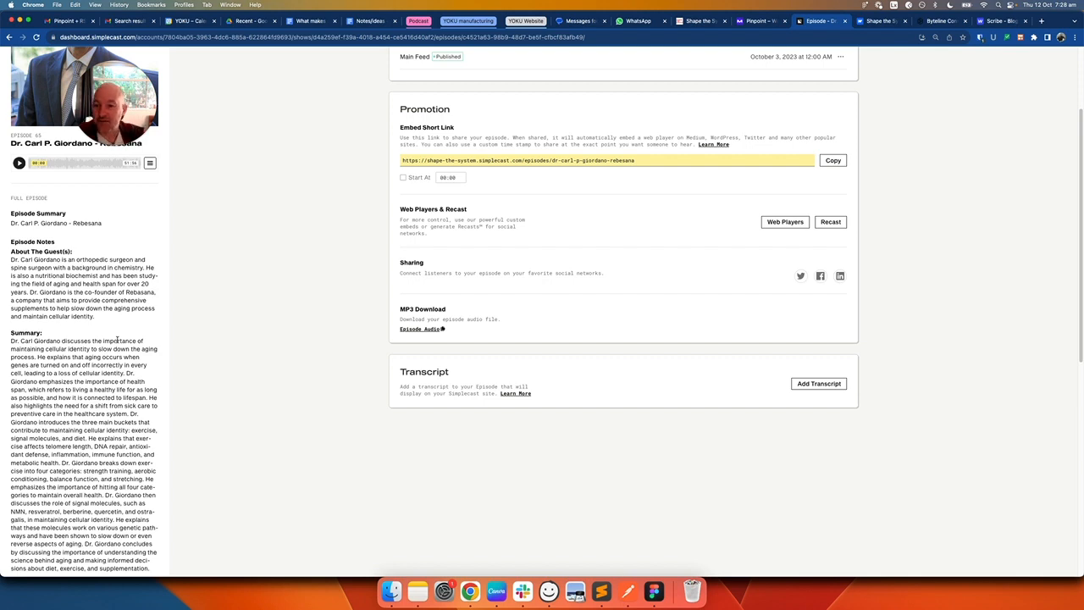
scroll(119, 370, "up", 6)
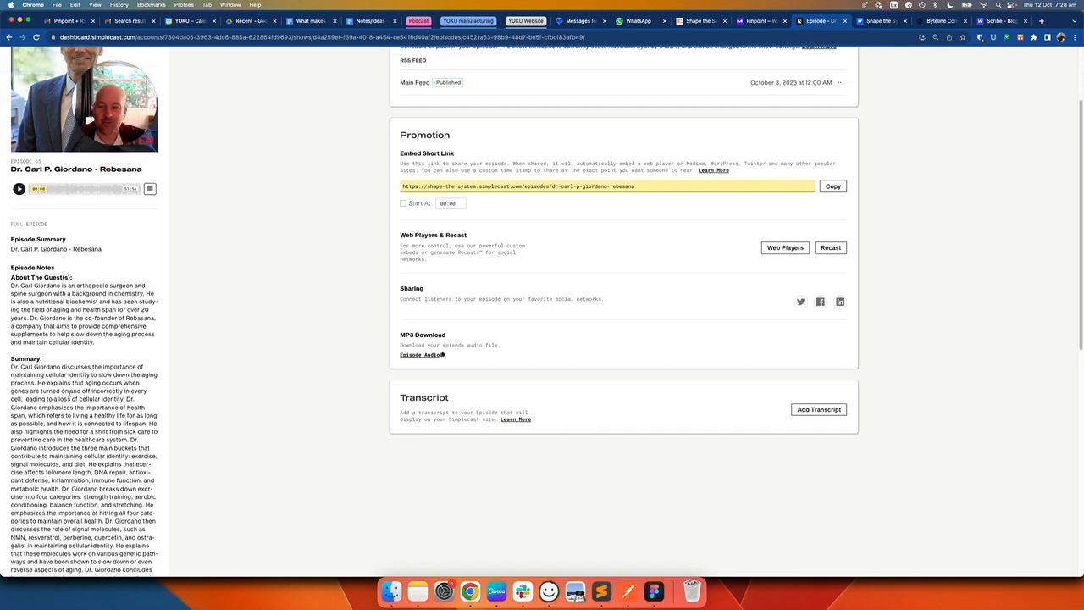
scroll(148, 305, "up", 2)
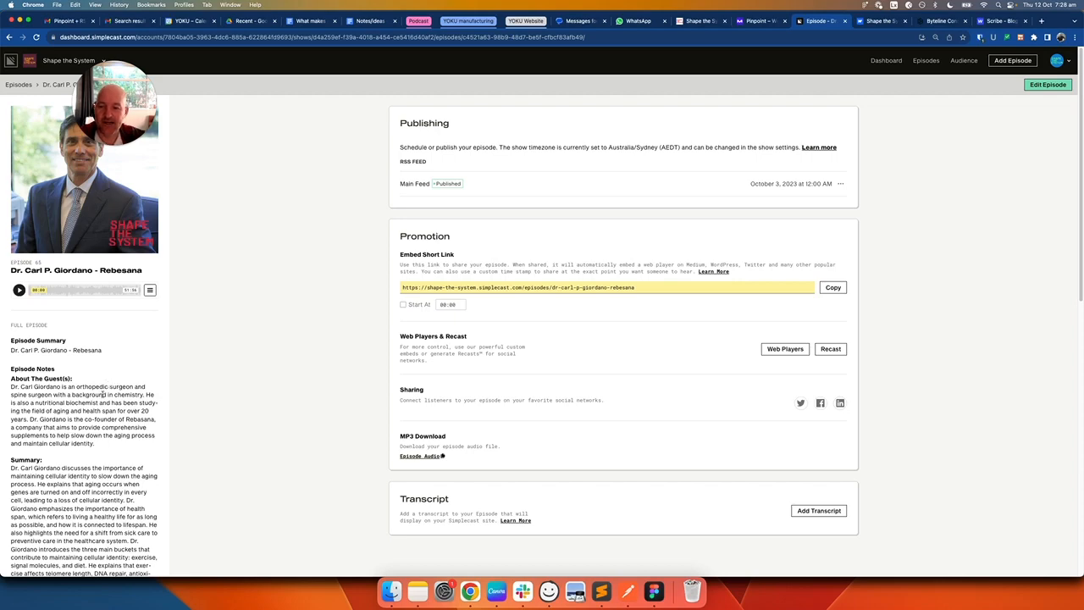
scroll(66, 474, "down", 5)
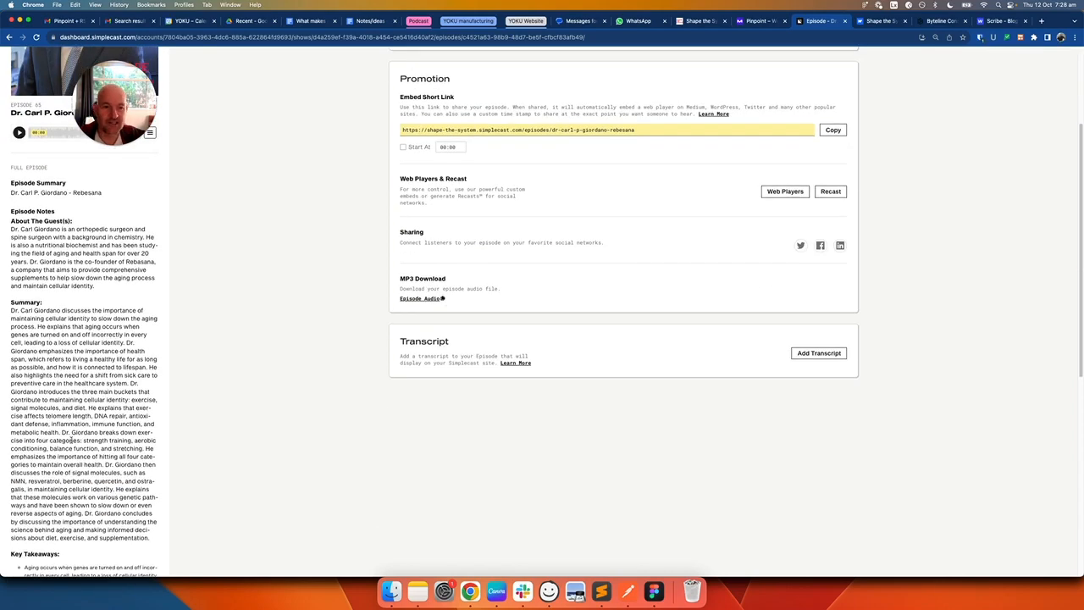
scroll(72, 440, "up", 5)
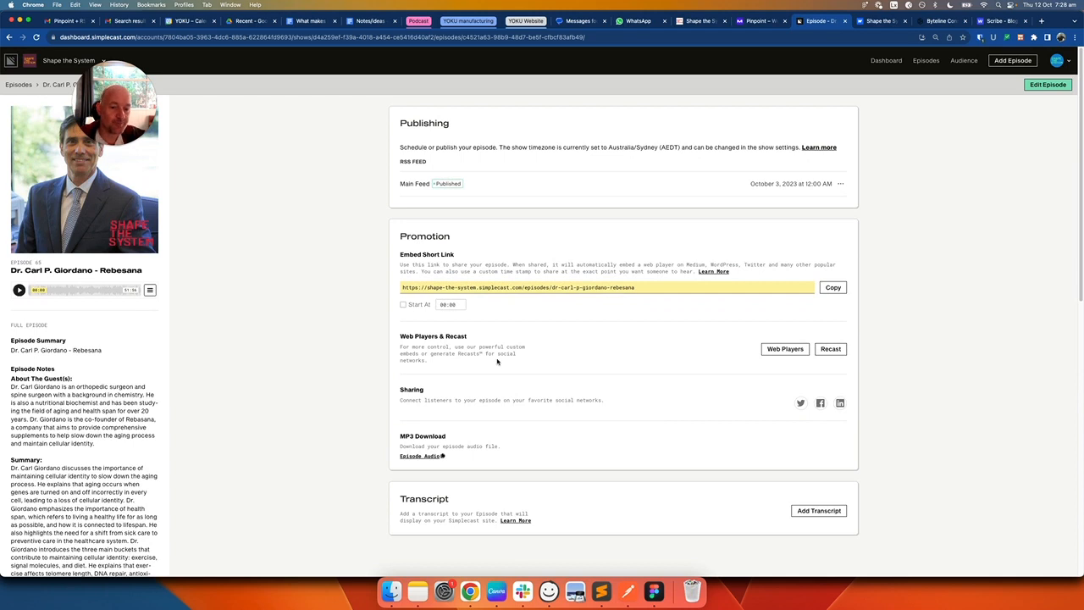
- Open the episode's Web Players options and highlight "simplecast" in the player address of the embed code
left_click(787, 349)
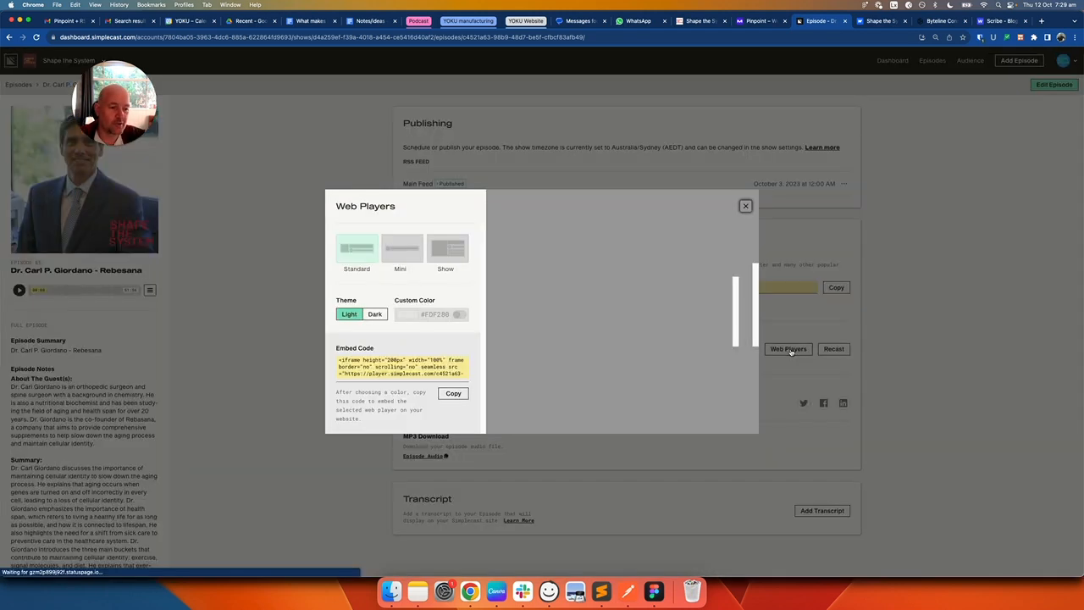
double_click(405, 374)
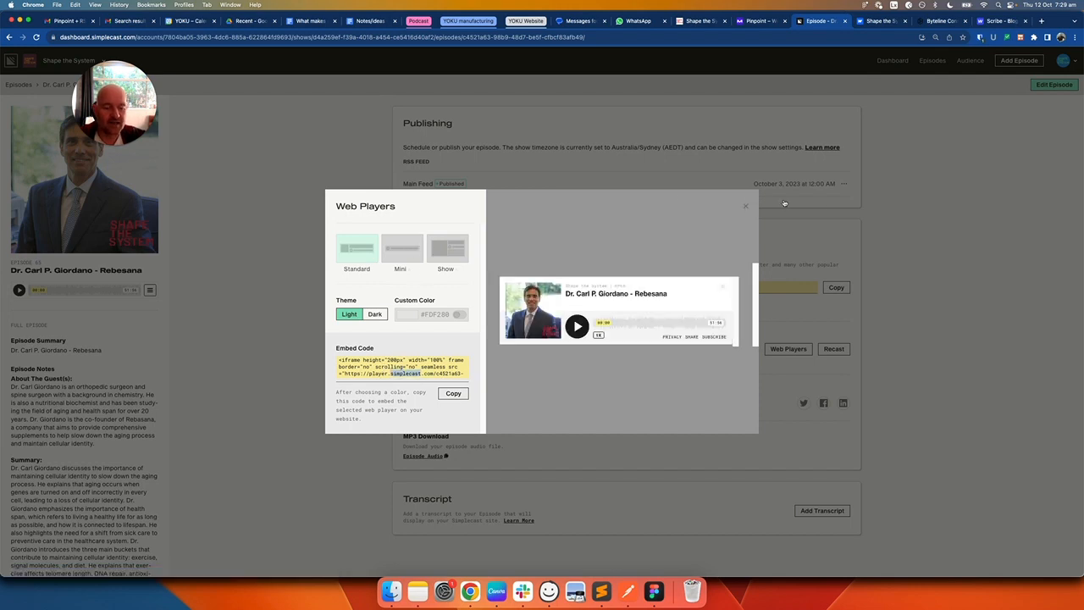
- Open the October 2023 episode's page on the podcast website and examine its player, episode information, key takeaways and suggested episodes
left_click(690, 22)
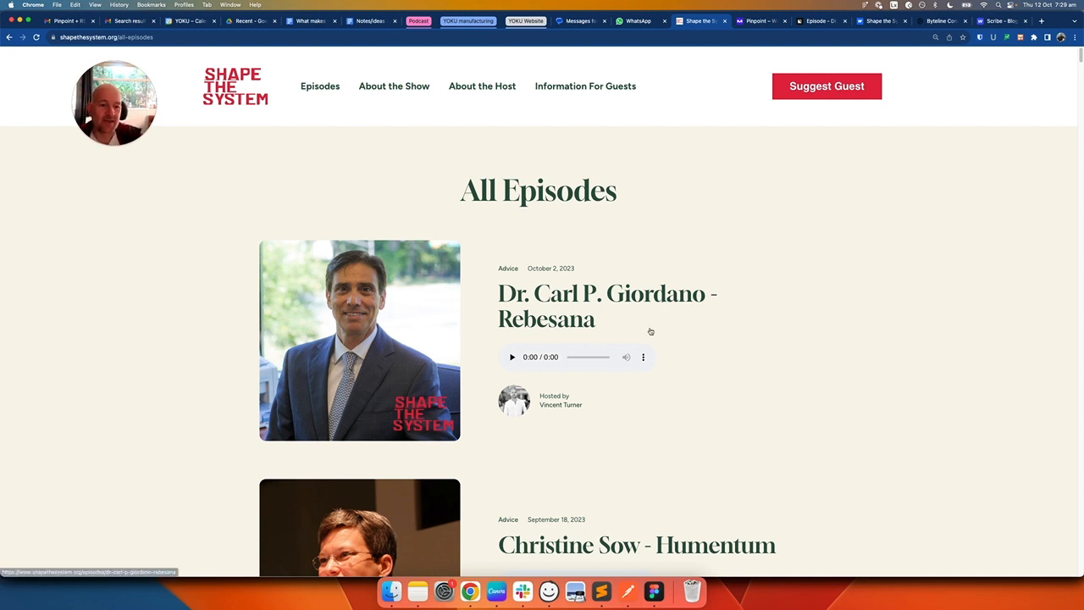
left_click(548, 296)
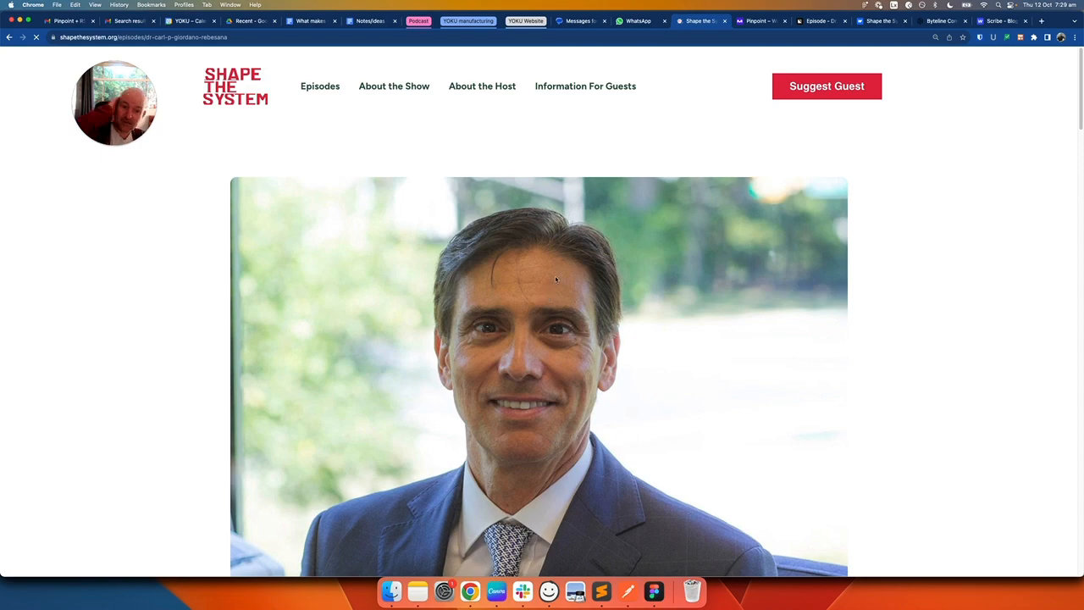
scroll(566, 278, "down", 2)
scroll(566, 278, "down", 5)
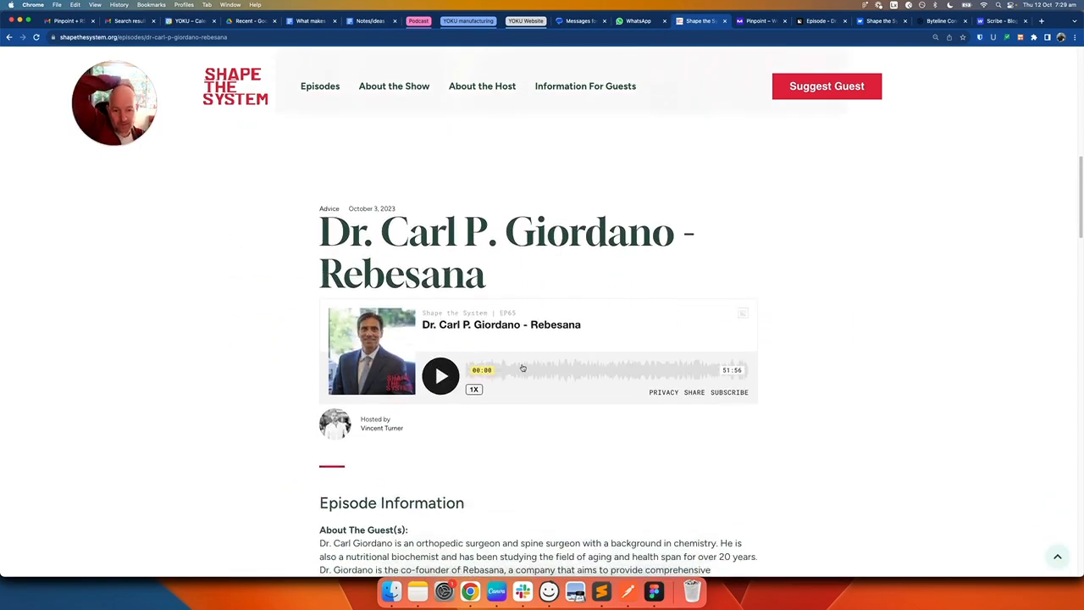
scroll(578, 355, "down", 1)
scroll(578, 355, "down", 10)
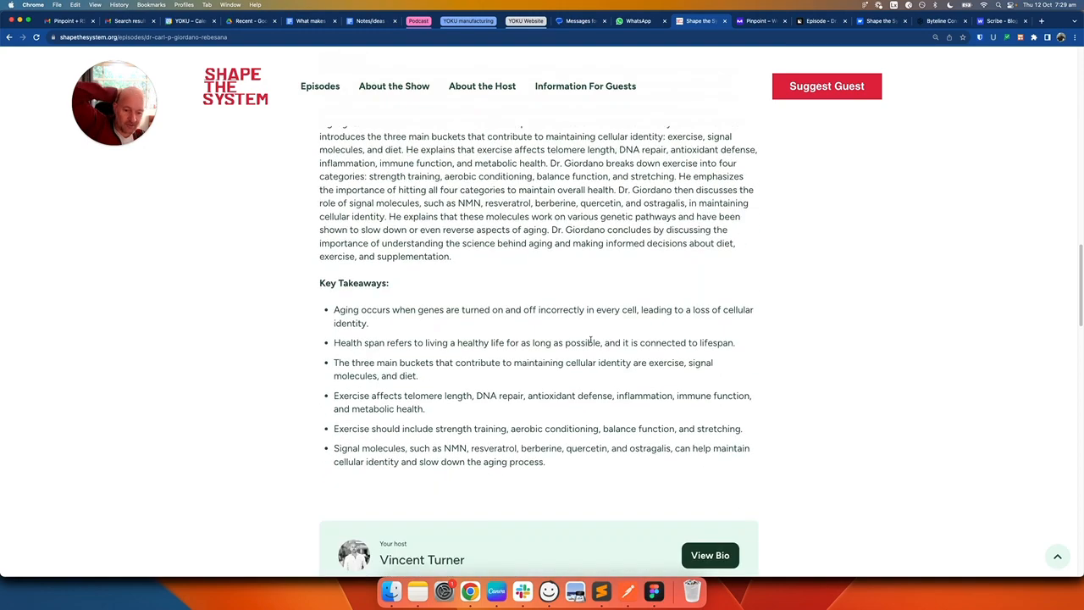
scroll(585, 341, "up", 8)
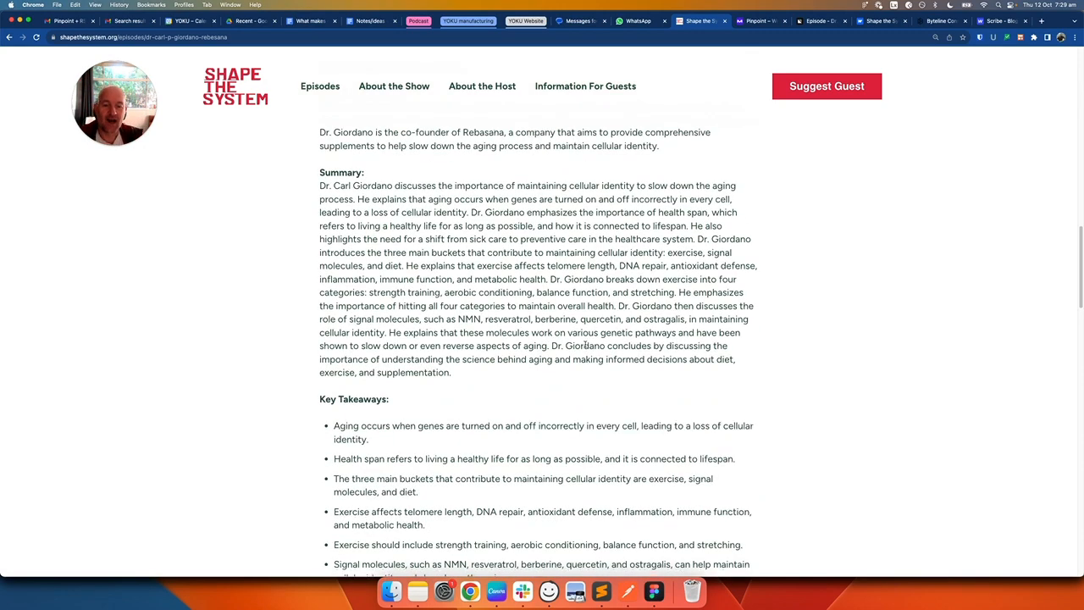
scroll(585, 343, "down", 5)
scroll(584, 344, "down", 3)
scroll(586, 345, "down", 5)
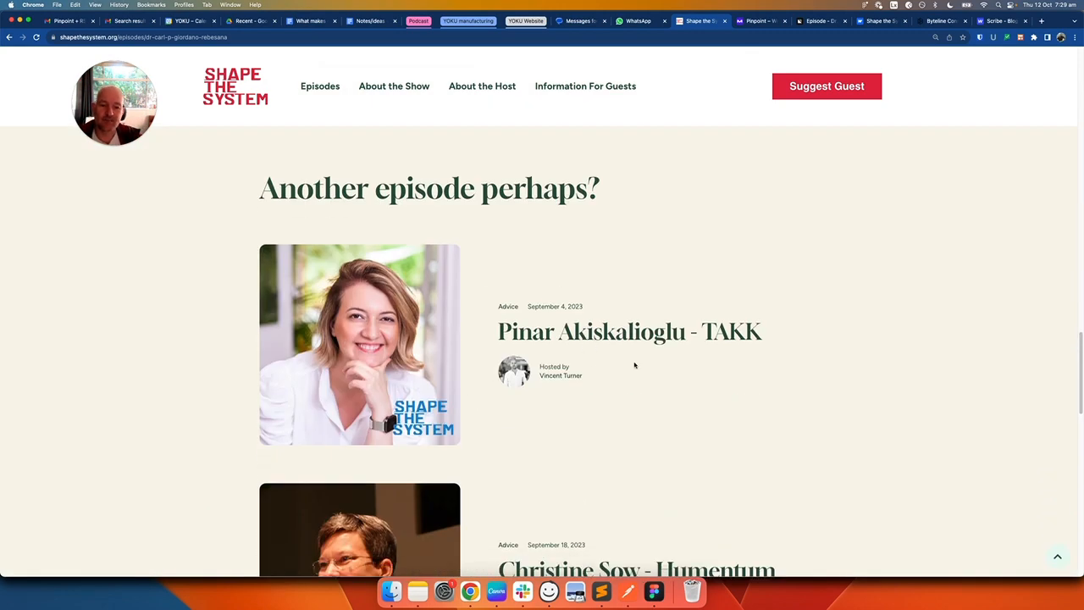
scroll(624, 357, "down", 5)
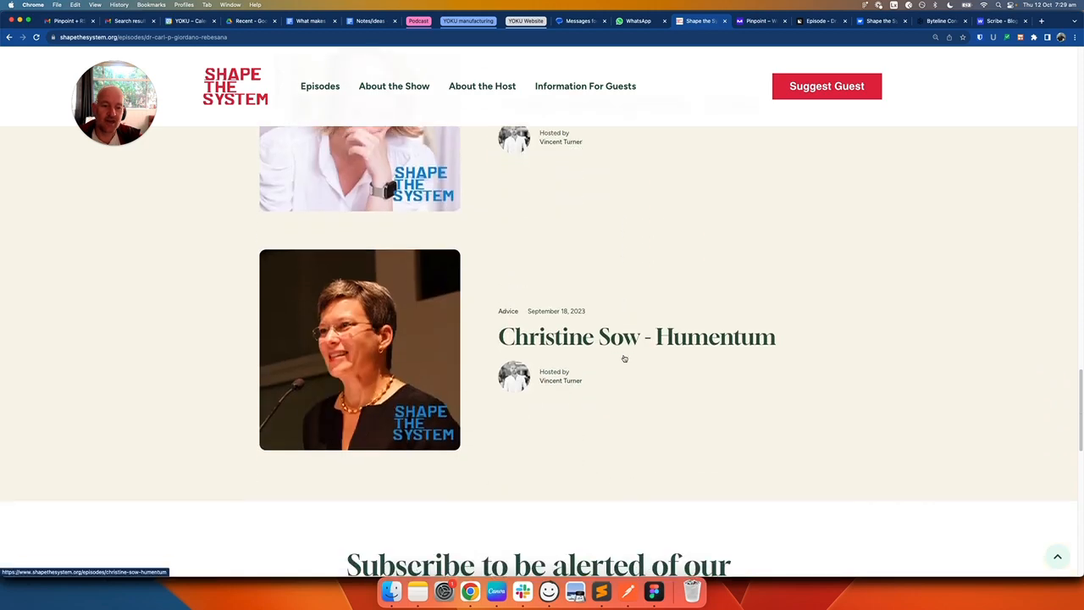
scroll(623, 358, "up", 5)
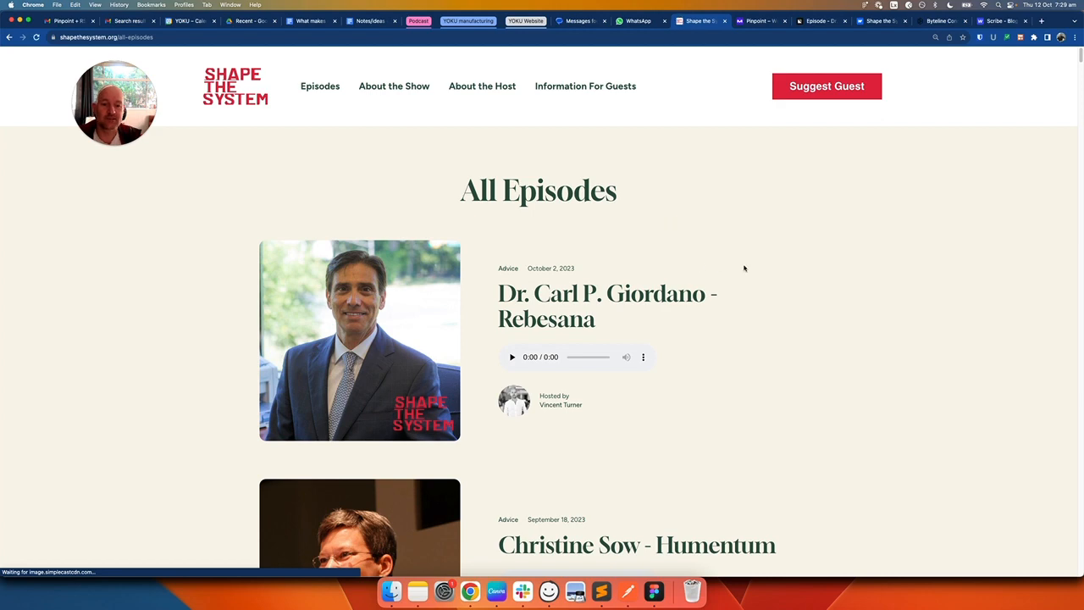
- Browse the All Episodes list on the podcast website, checking the audio players of the older episodes
scroll(745, 304, "down", 7)
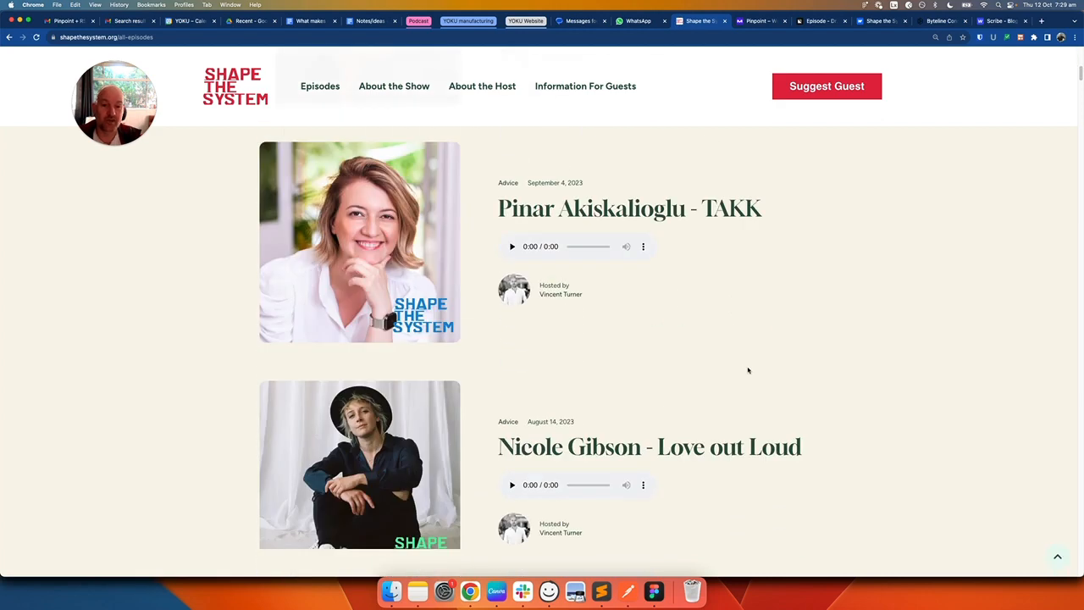
scroll(592, 254, "down", 2)
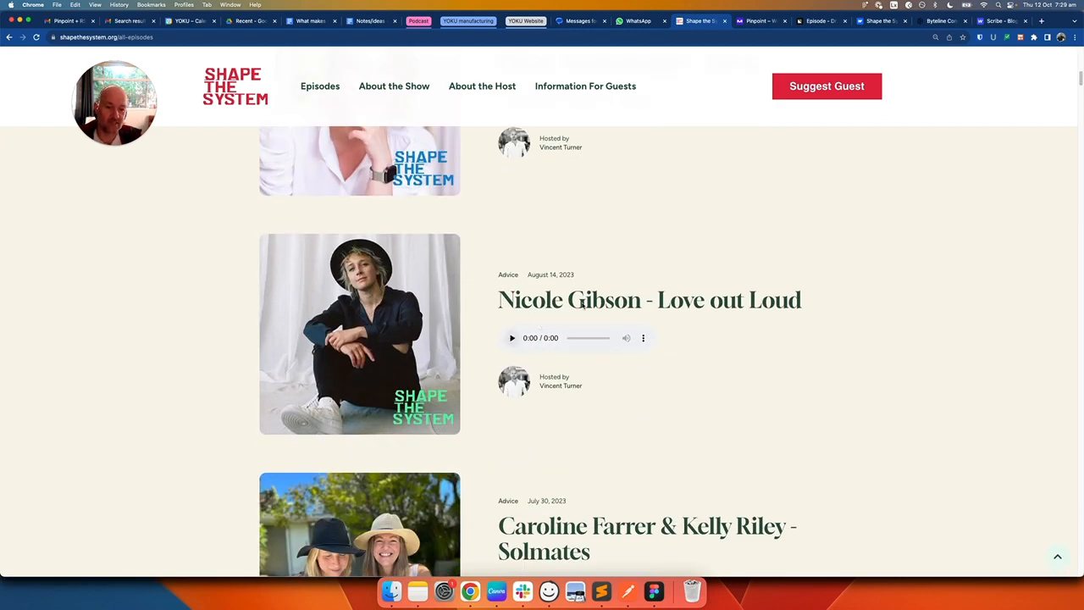
scroll(689, 249, "up", 6)
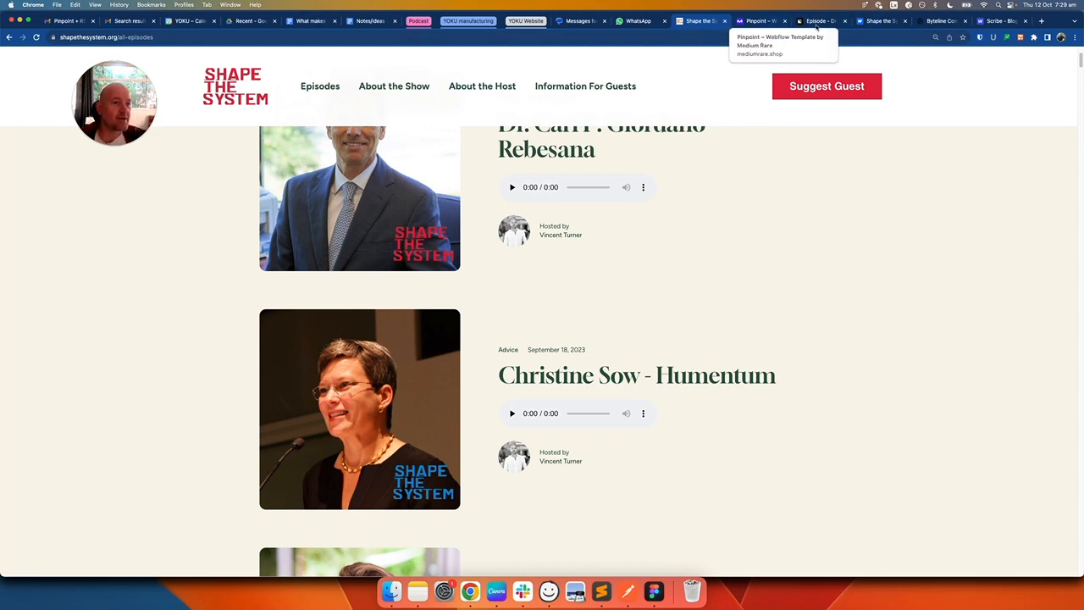
- Switch to the Webflow dashboard and open the Shape the System Podcast site in the Designer
left_click(879, 21)
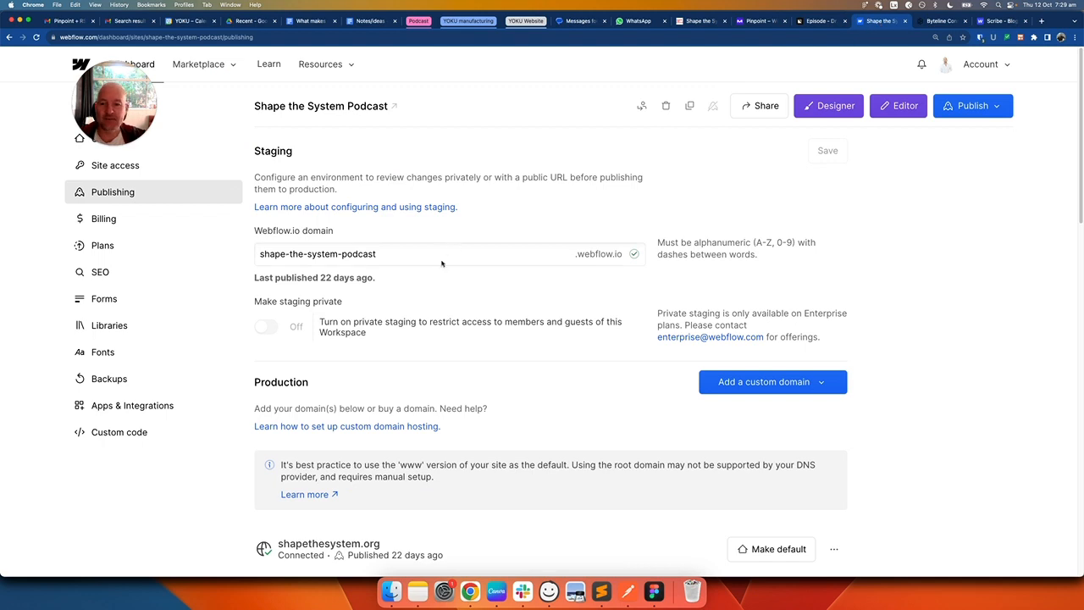
left_click(899, 106)
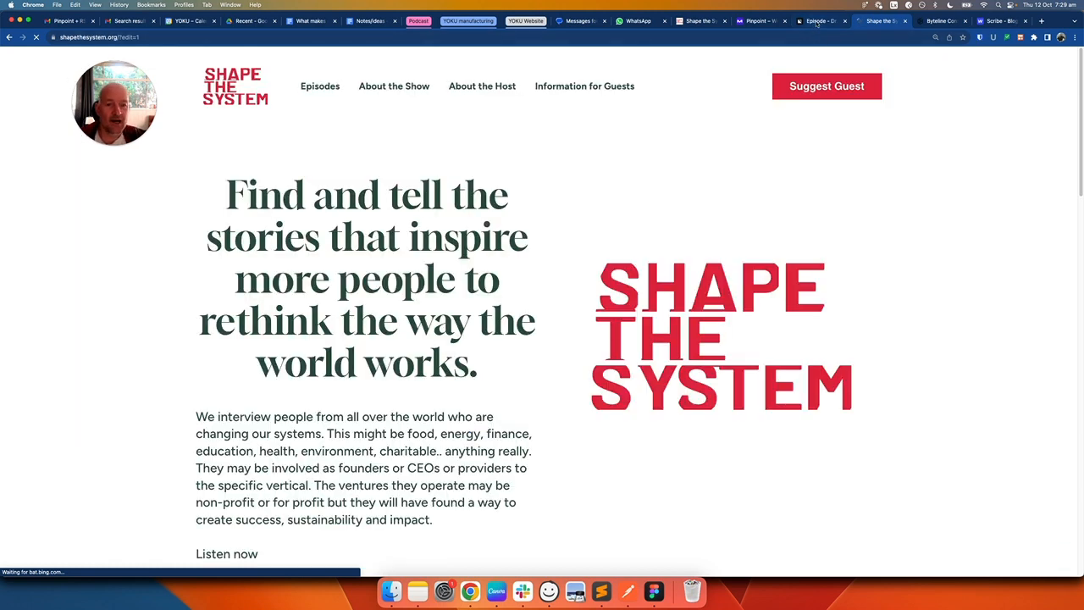
left_click(9, 38)
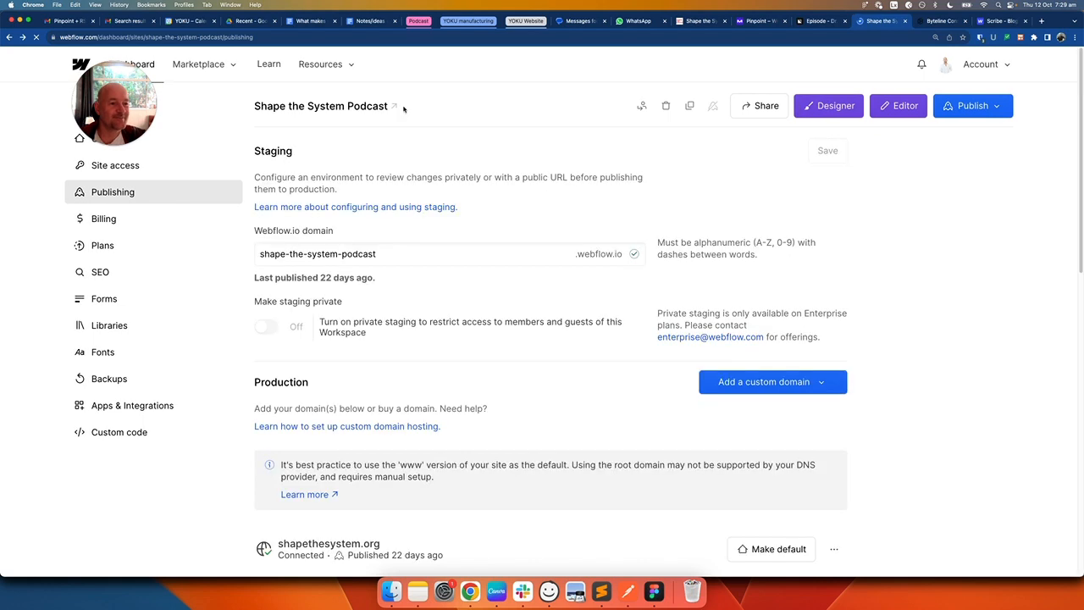
left_click(831, 105)
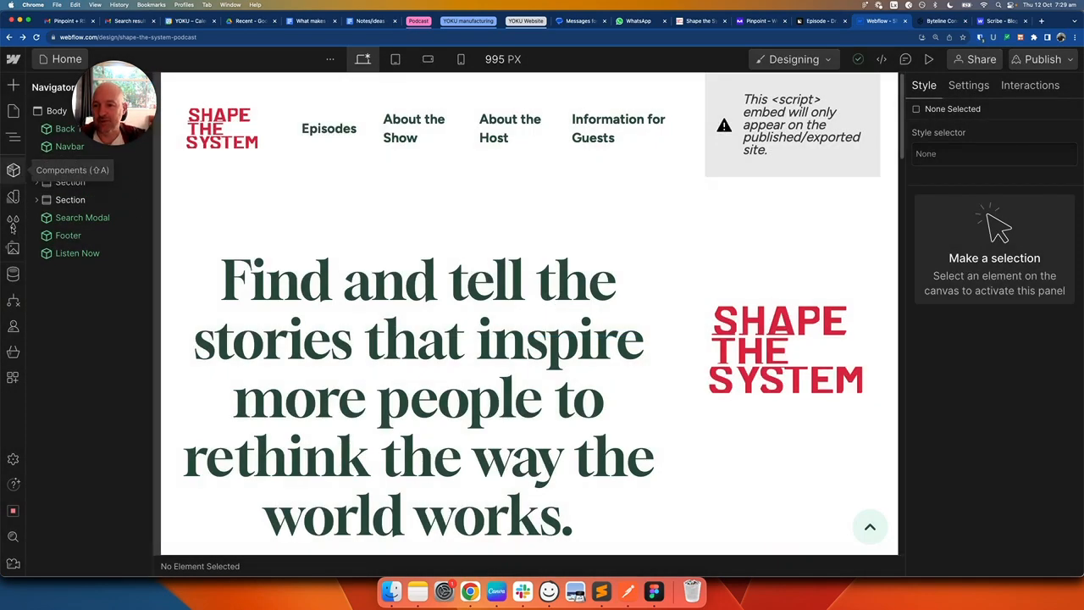
- Open the Blog Posts CMS collection and bring up the item published on Oct 2, 2023
left_click(13, 273)
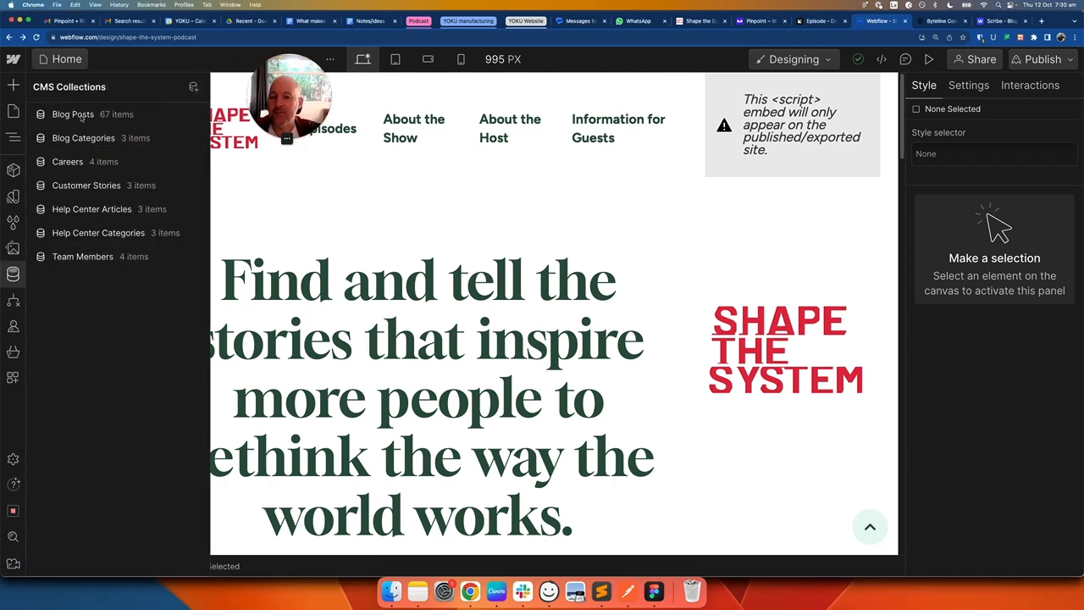
left_click(81, 117)
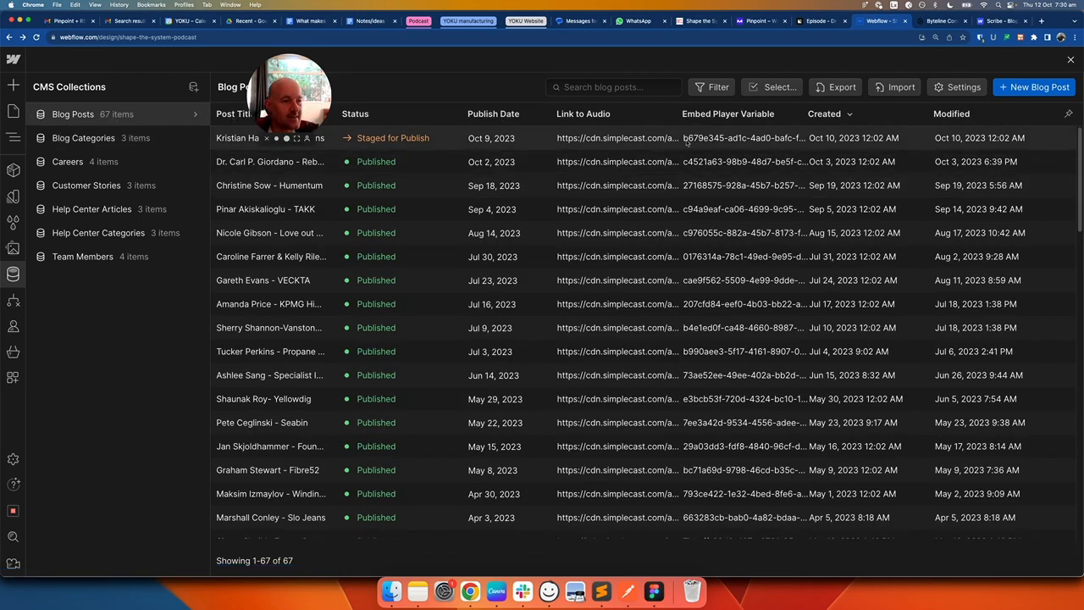
left_click(270, 167)
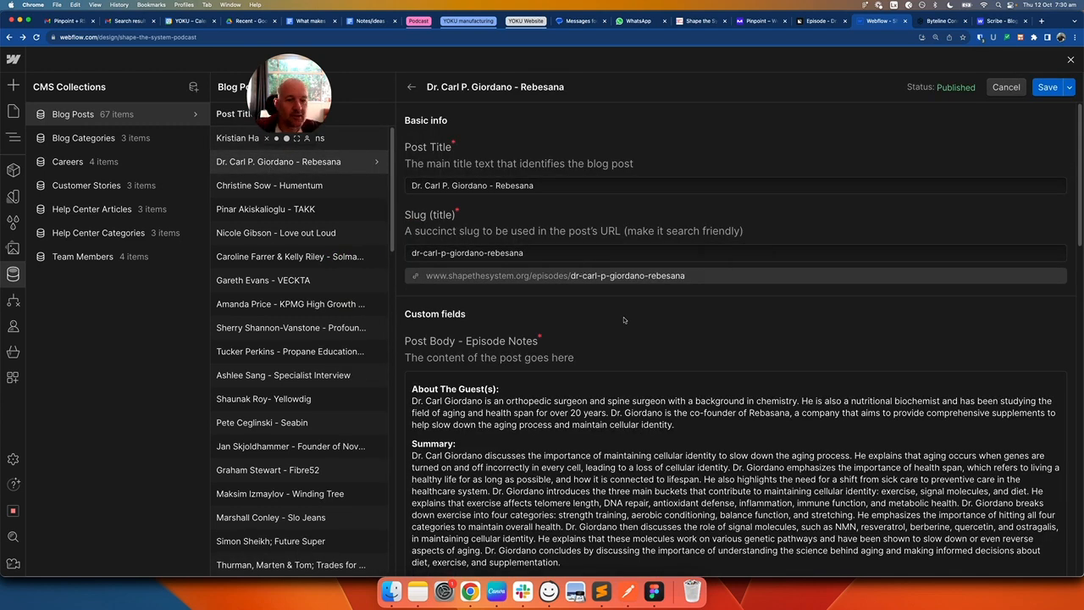
- Examine the episode item's fields, from Post Title and Episode Notes through images, Link to Audio, Embed Player Variable and Author
left_click(496, 185)
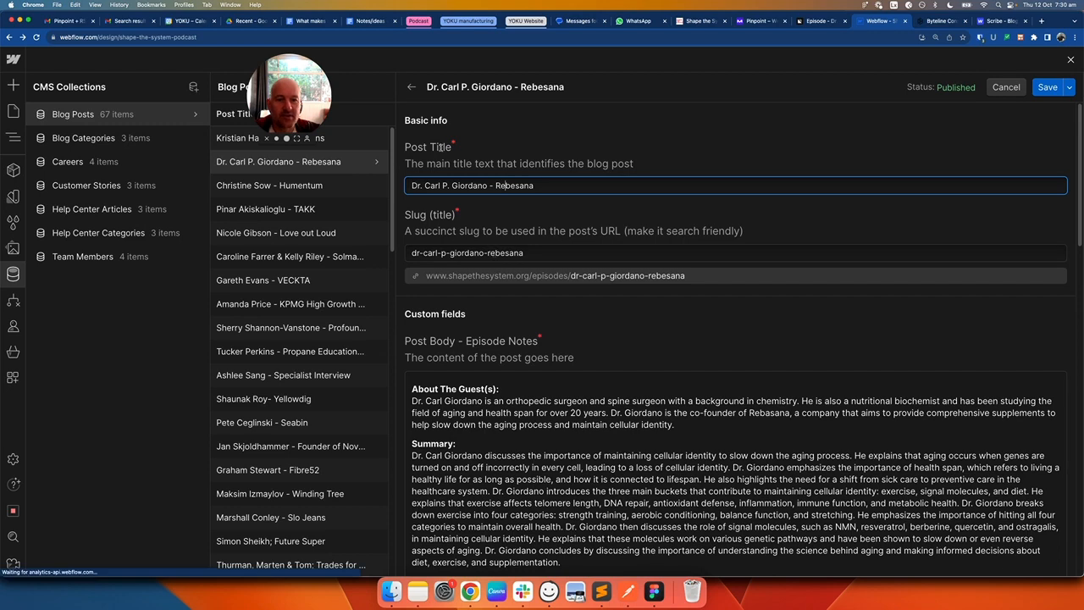
scroll(664, 243, "down", 4)
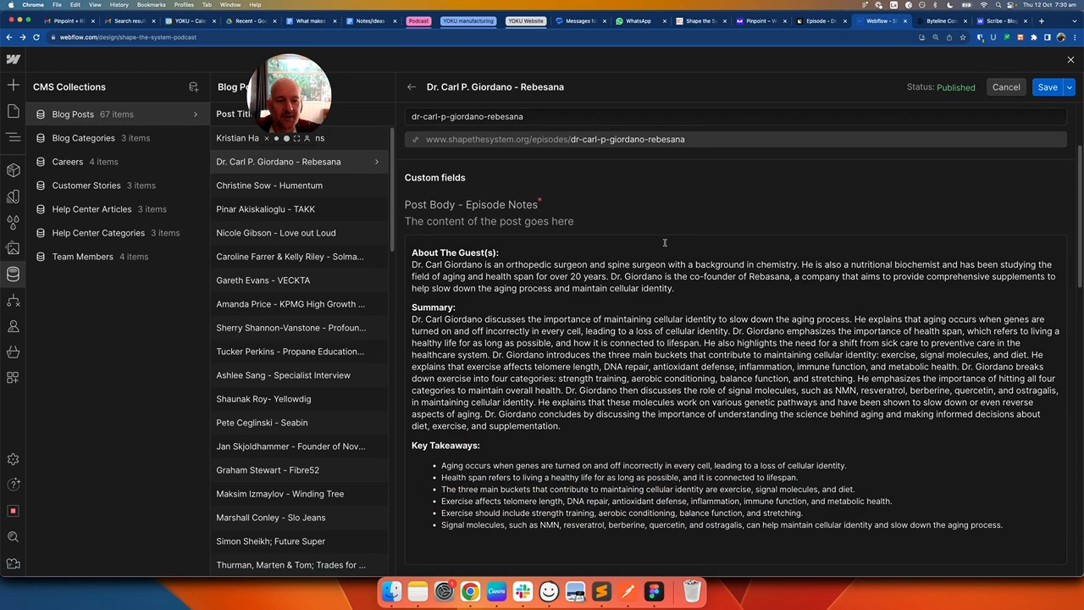
scroll(665, 243, "down", 2)
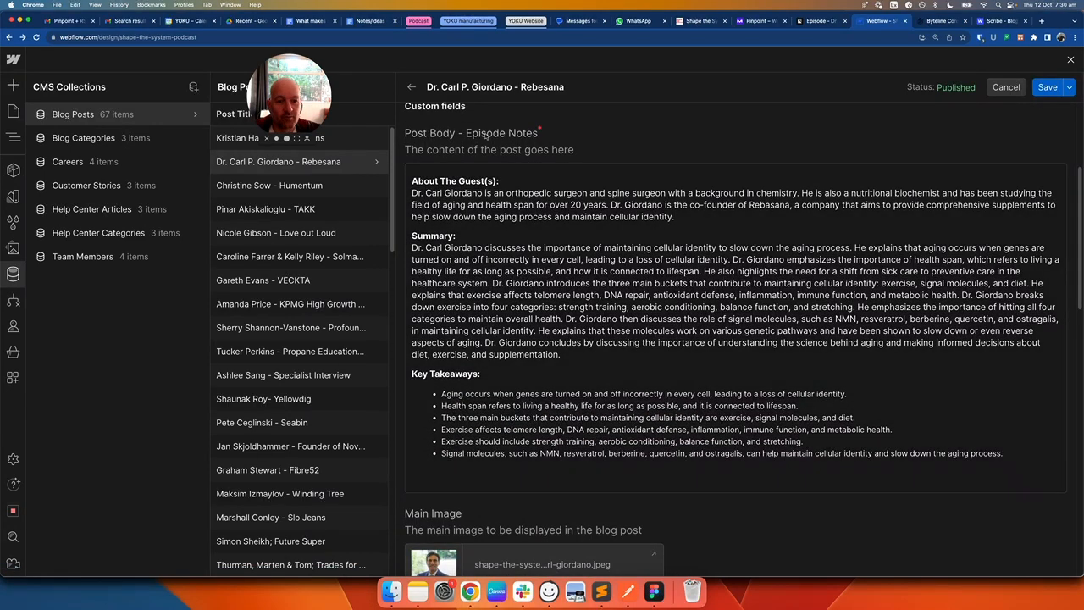
scroll(746, 283, "down", 10)
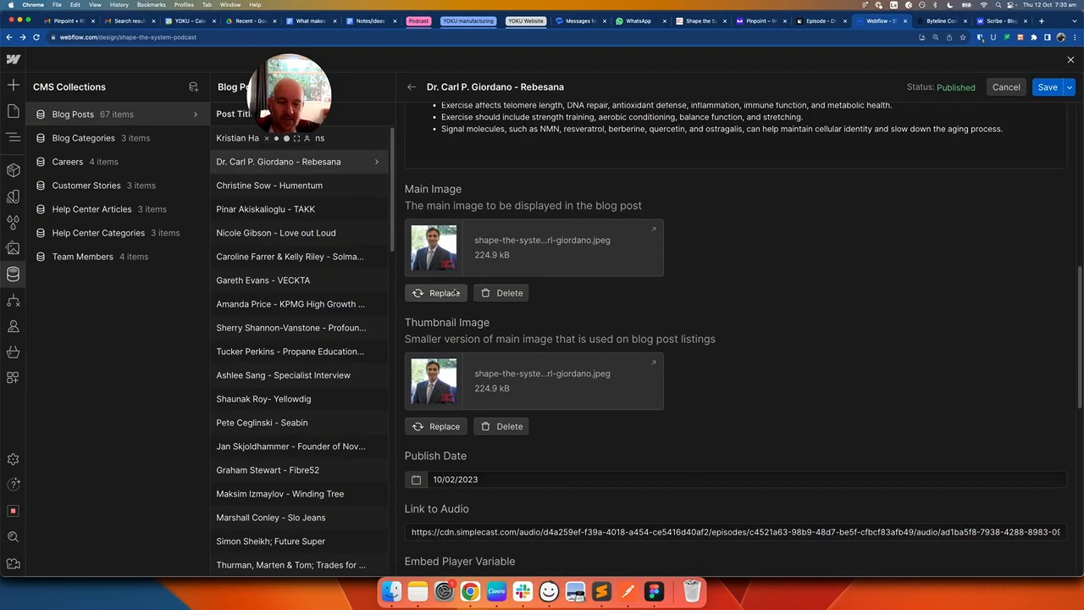
scroll(758, 227, "down", 4)
scroll(758, 227, "down", 4)
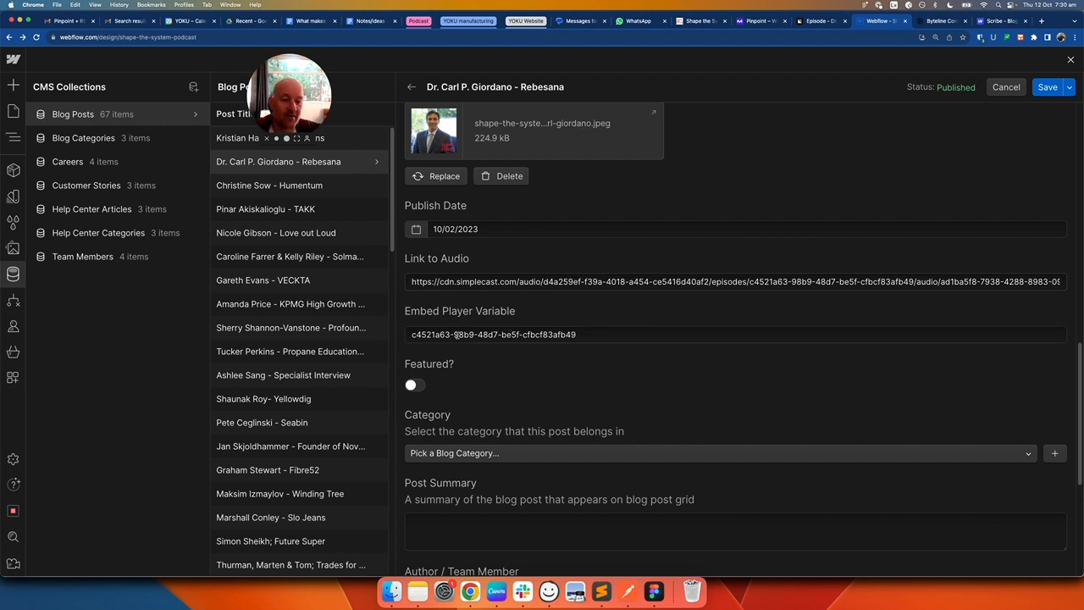
scroll(670, 317, "down", 3)
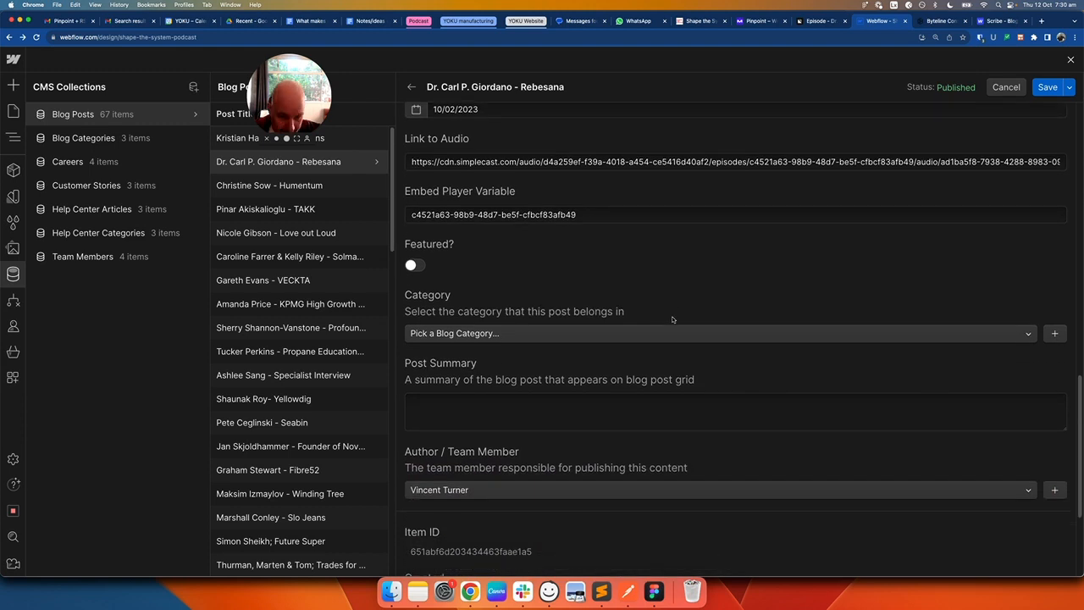
scroll(671, 320, "down", 2)
scroll(609, 295, "down", 1)
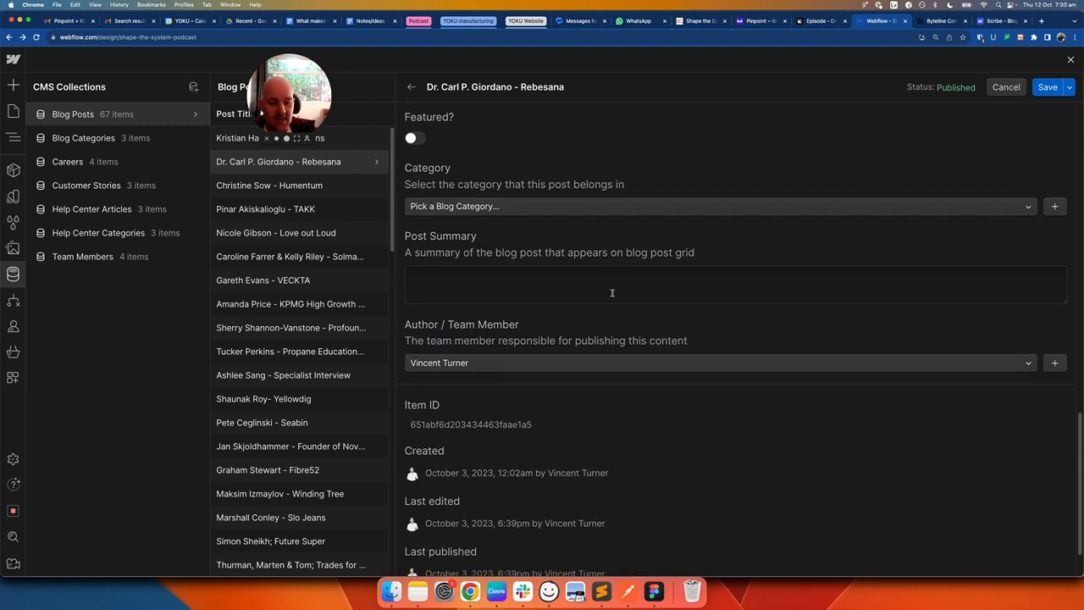
scroll(582, 295, "up", 4)
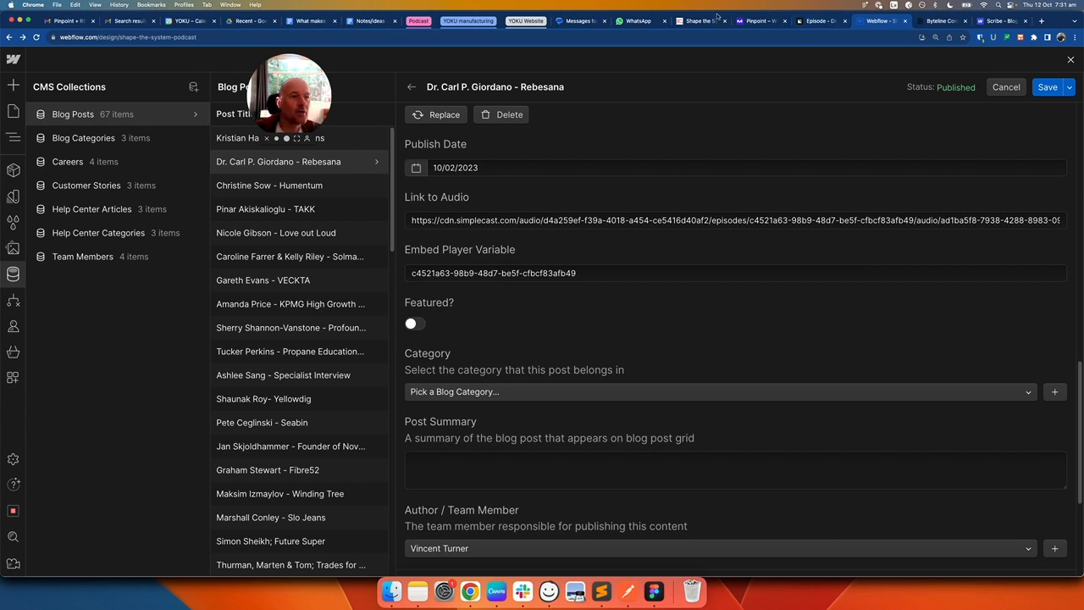
- Check the Simplecast episode's web player embed, and highlight the episode ID in the iframe code of the Embed Example note in Notes
left_click(802, 22)
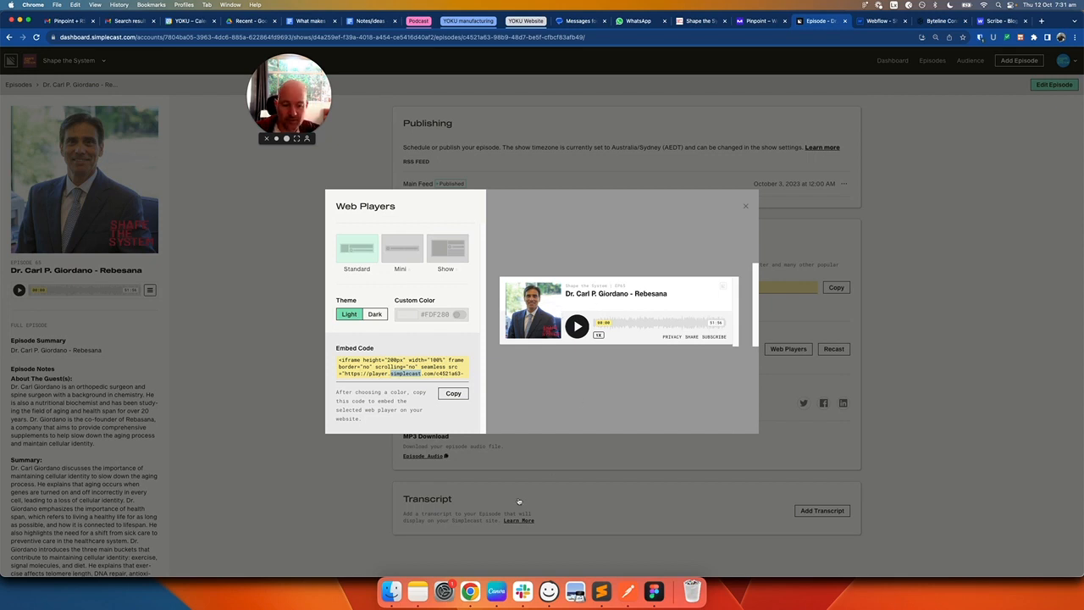
left_click(417, 590)
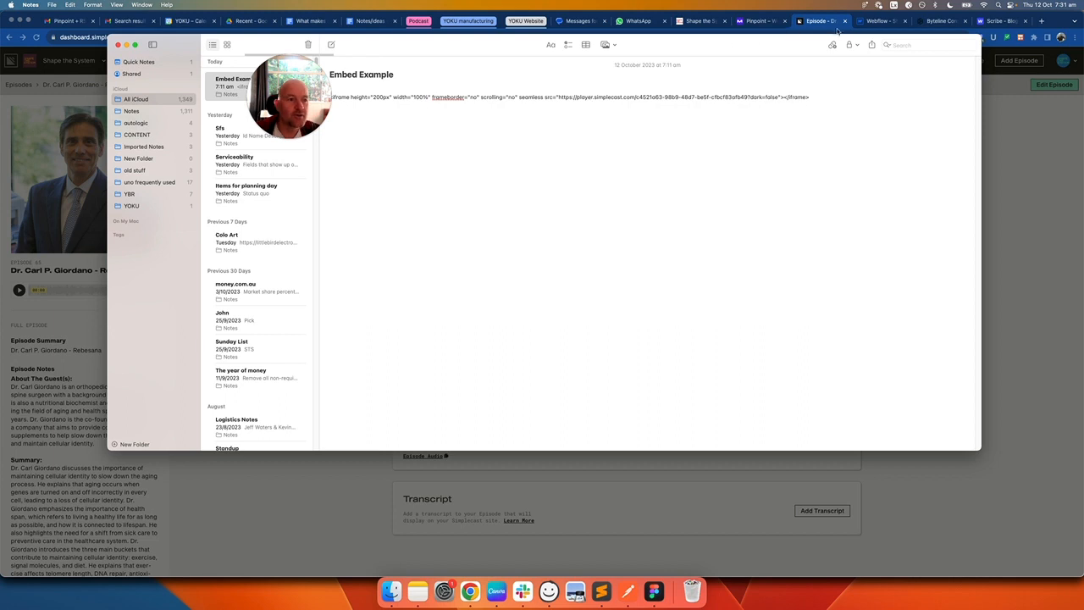
left_click_drag(809, 44, 834, 86)
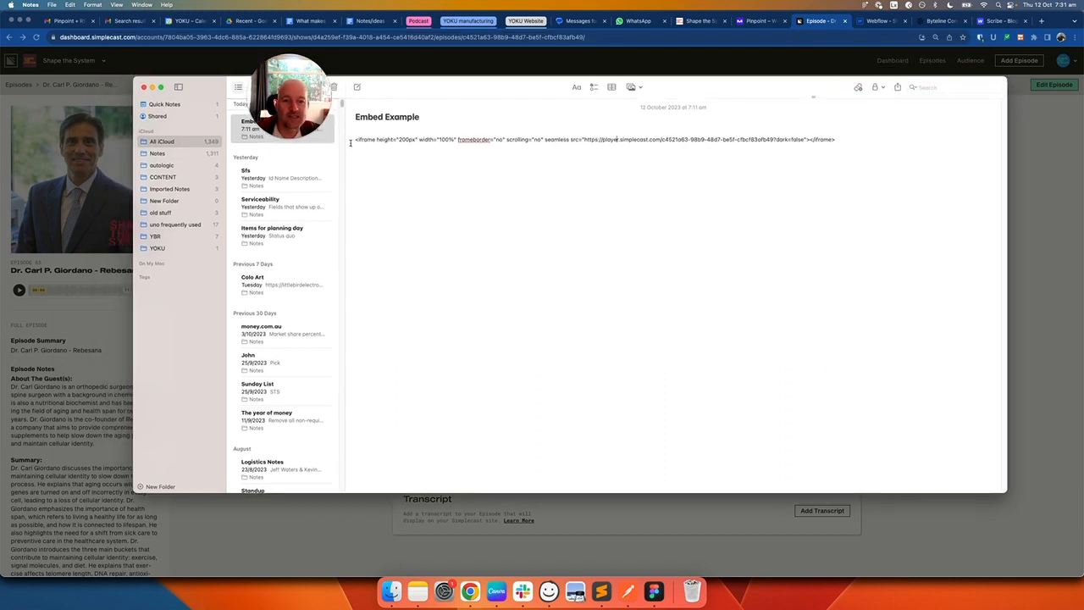
left_click_drag(352, 145, 418, 142)
left_click(458, 138)
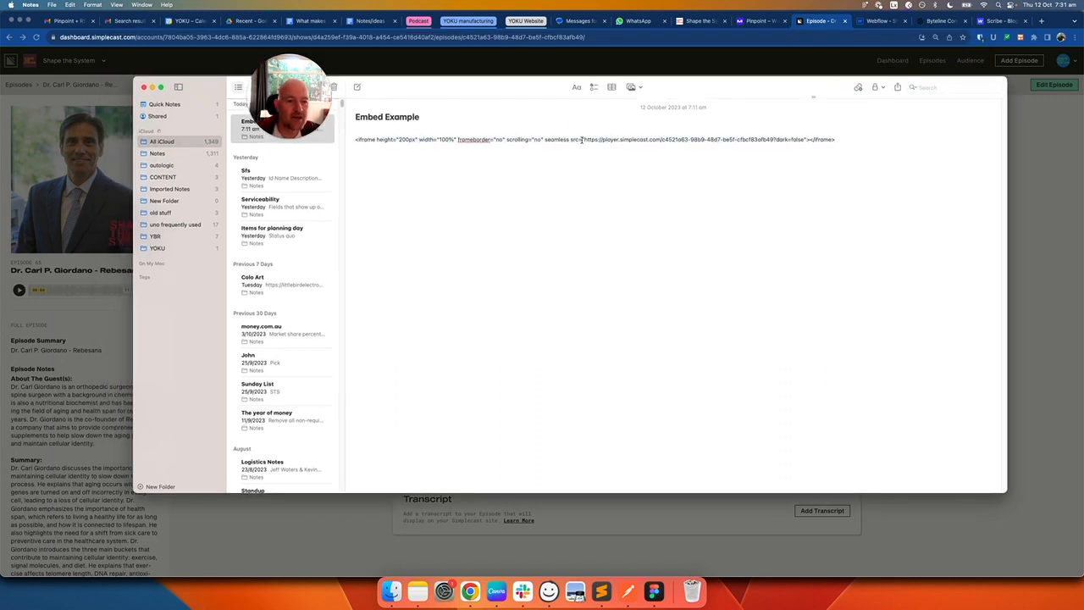
left_click_drag(581, 139, 770, 141)
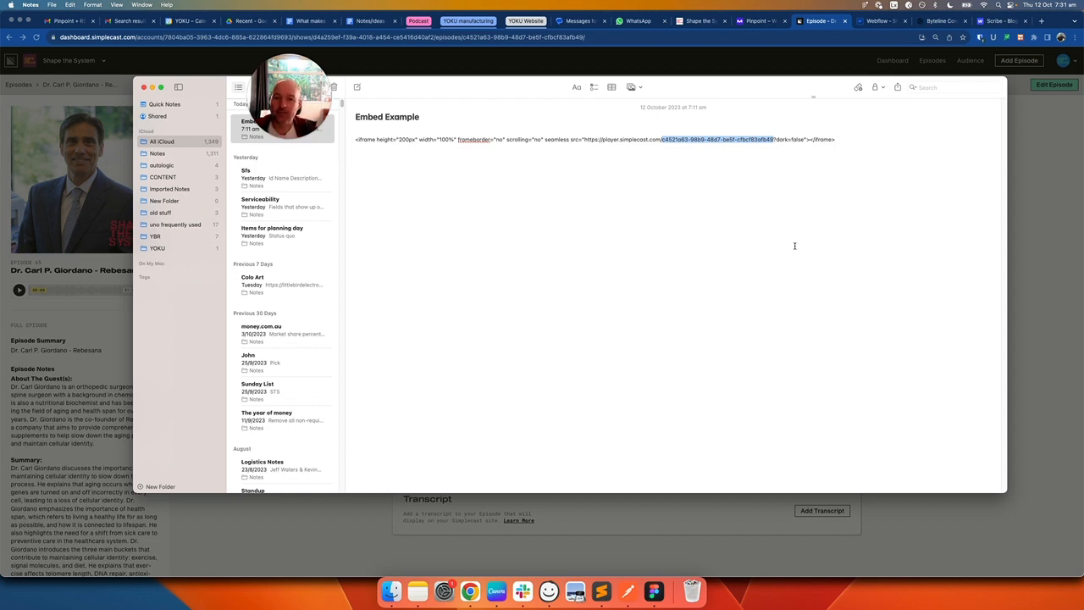
left_click(960, 184)
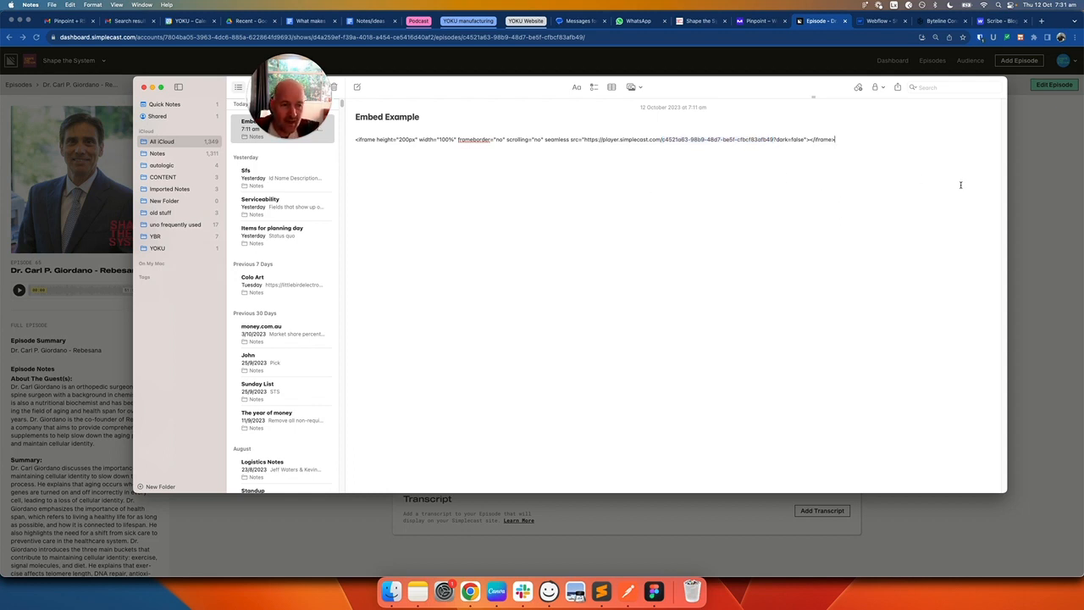
left_click(1035, 204)
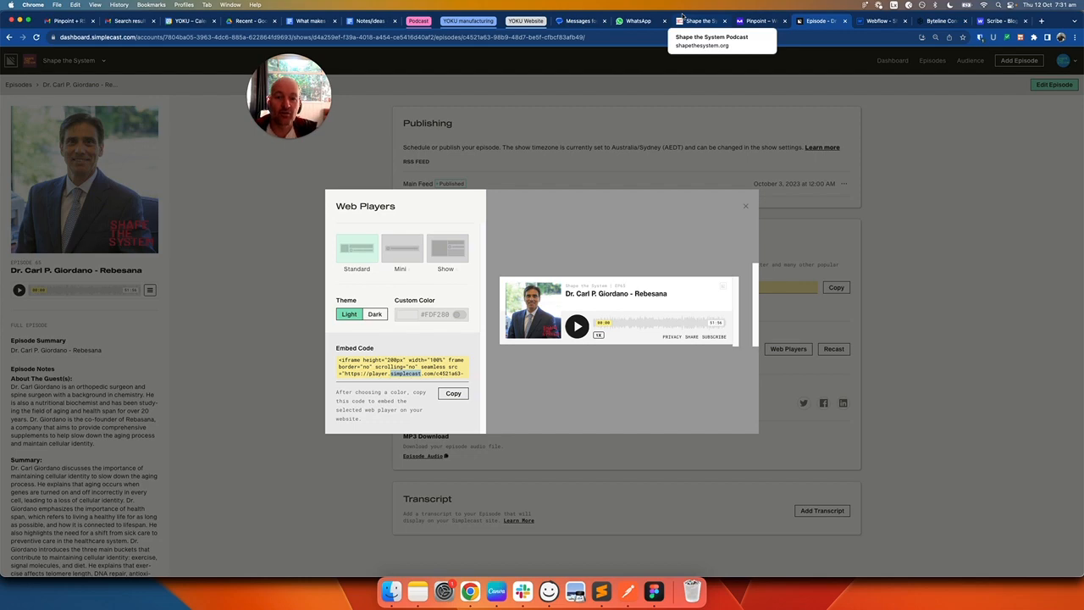
- Return to Webflow, review the item's Embed Player Variable field, and open the Blog Posts Template page in the Designer
left_click(880, 20)
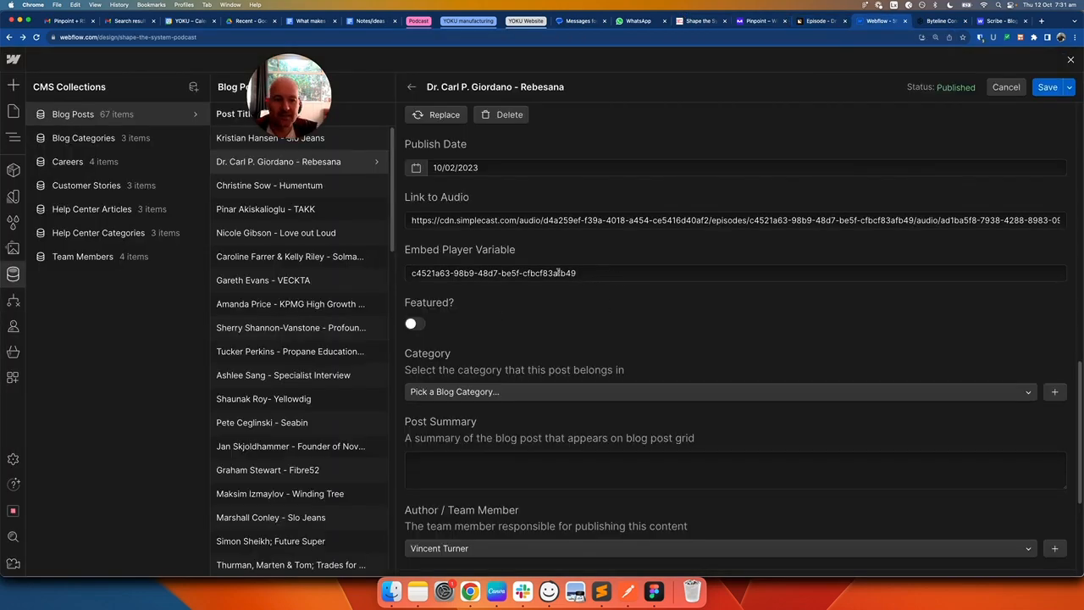
scroll(545, 368, "up", 2)
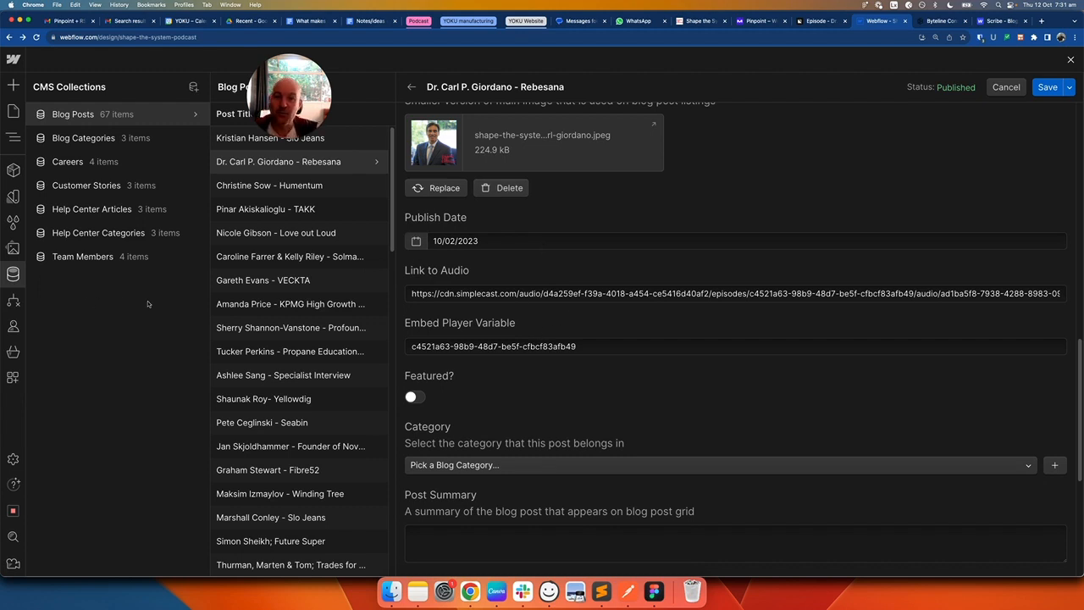
left_click(13, 112)
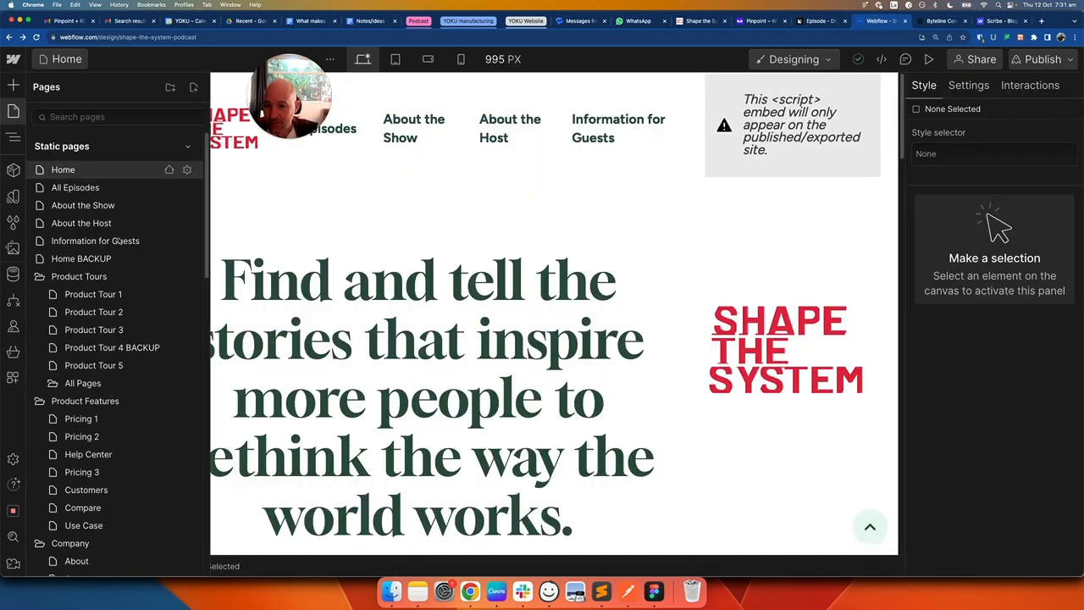
scroll(110, 326, "down", 10)
scroll(110, 326, "down", 5)
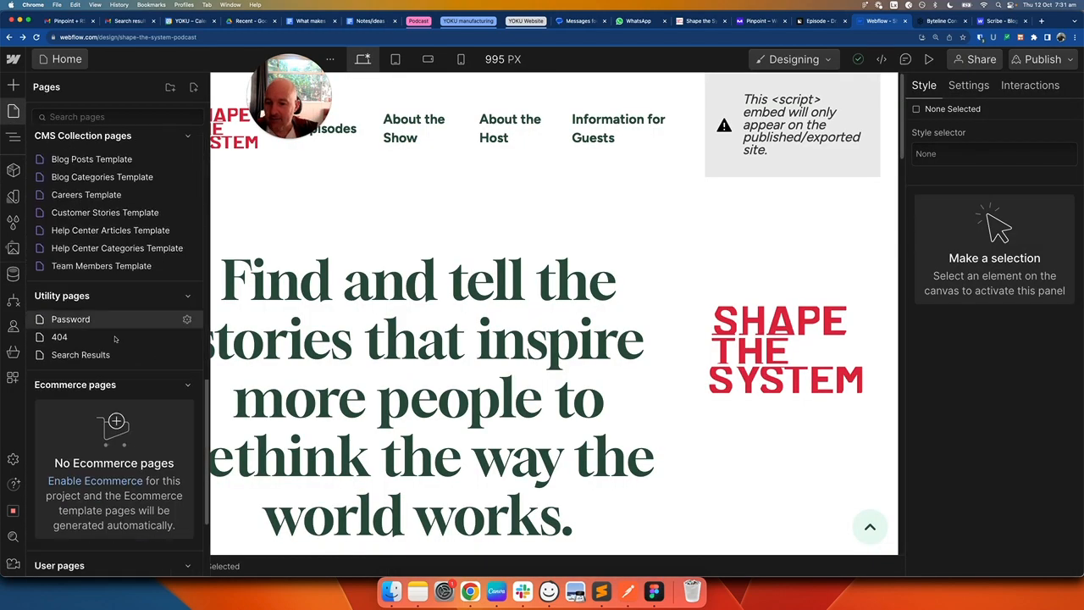
left_click(85, 160)
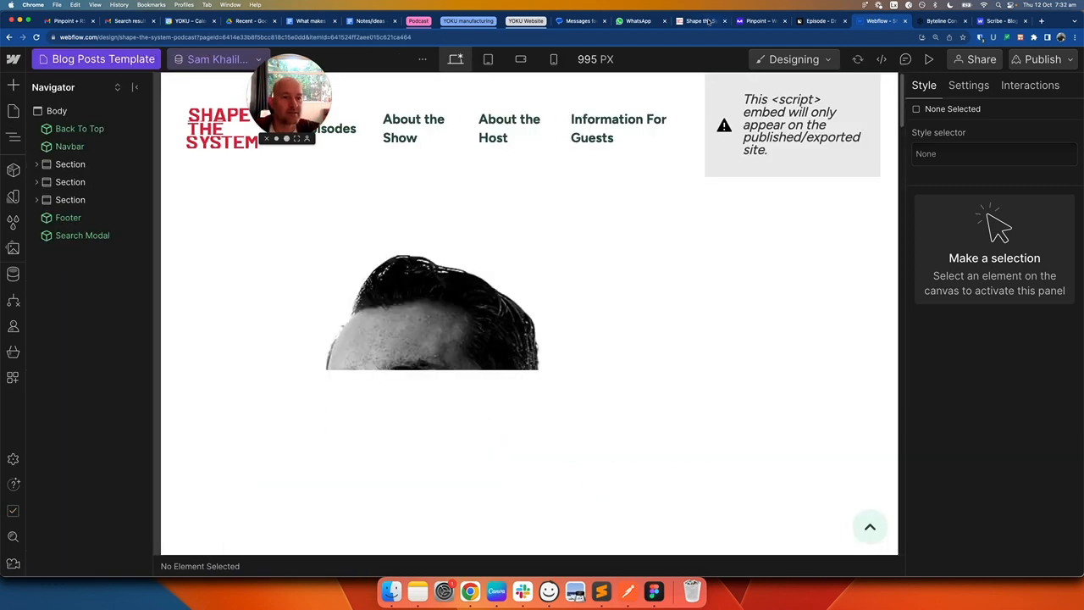
- Switch to the podcast website and open the October 2, 2023 episode's page to view its title and embedded player
left_click(702, 22)
scroll(355, 253, "up", 2)
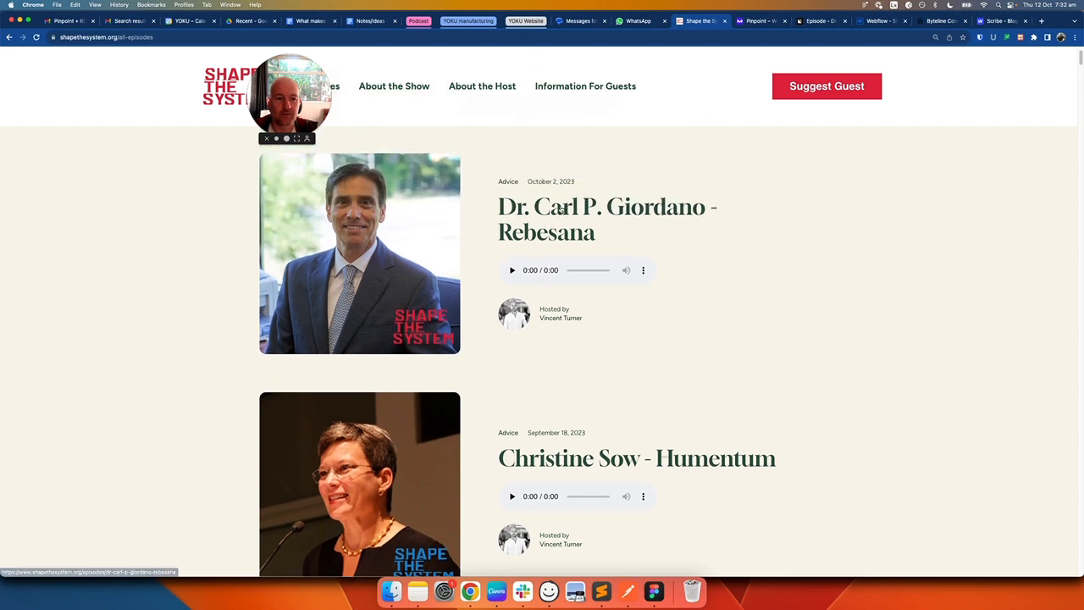
left_click(312, 219)
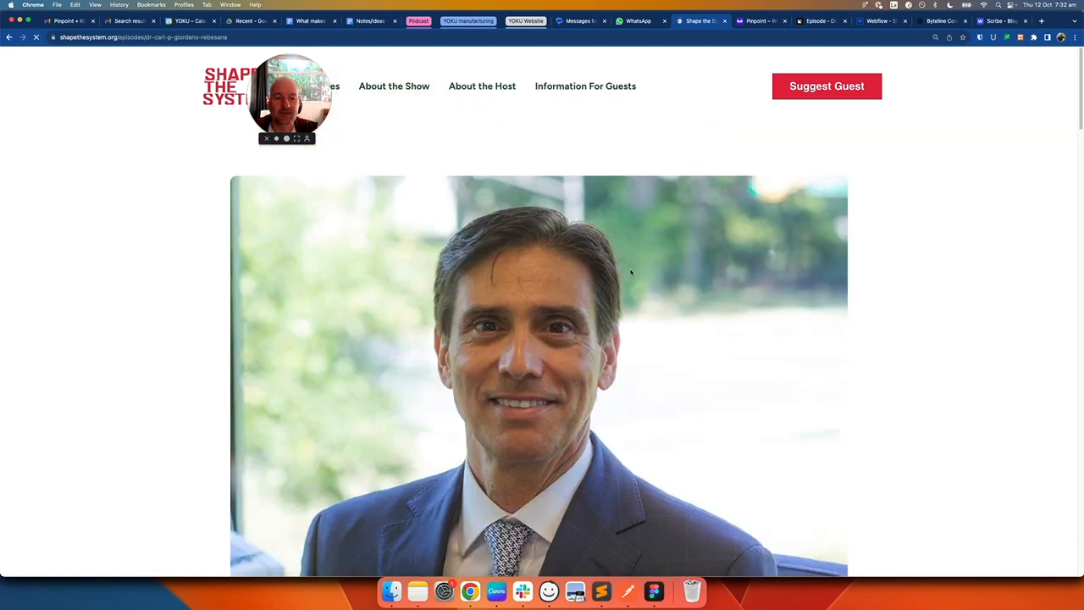
scroll(549, 345, "down", 5)
scroll(528, 414, "down", 4)
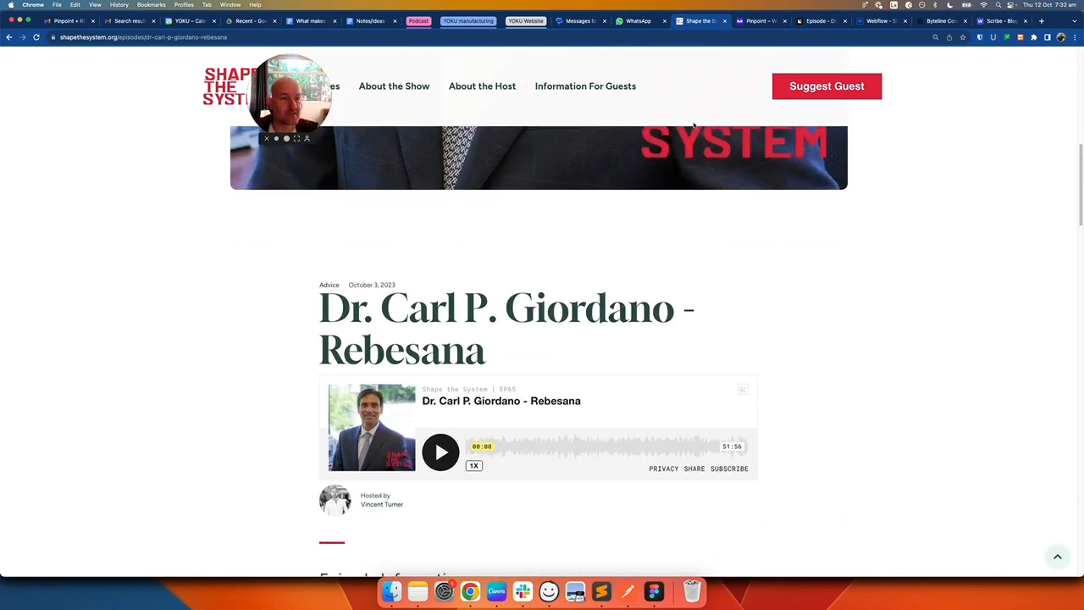
- Go back to the Blog Posts Template in Webflow and examine its main image, heading and embedded player
left_click(756, 21)
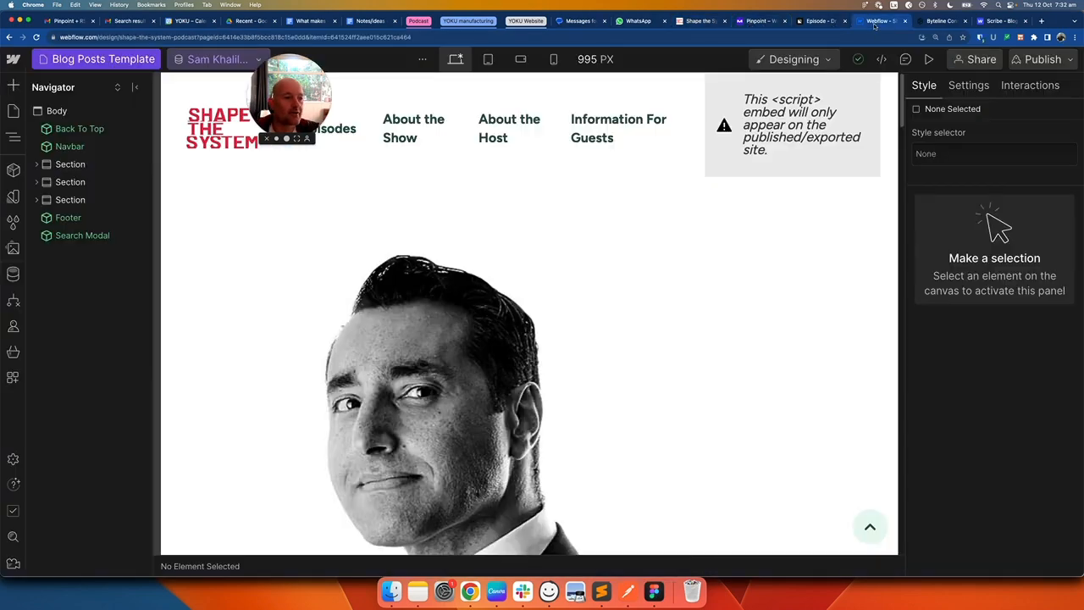
left_click(876, 21)
scroll(339, 265, "down", 5)
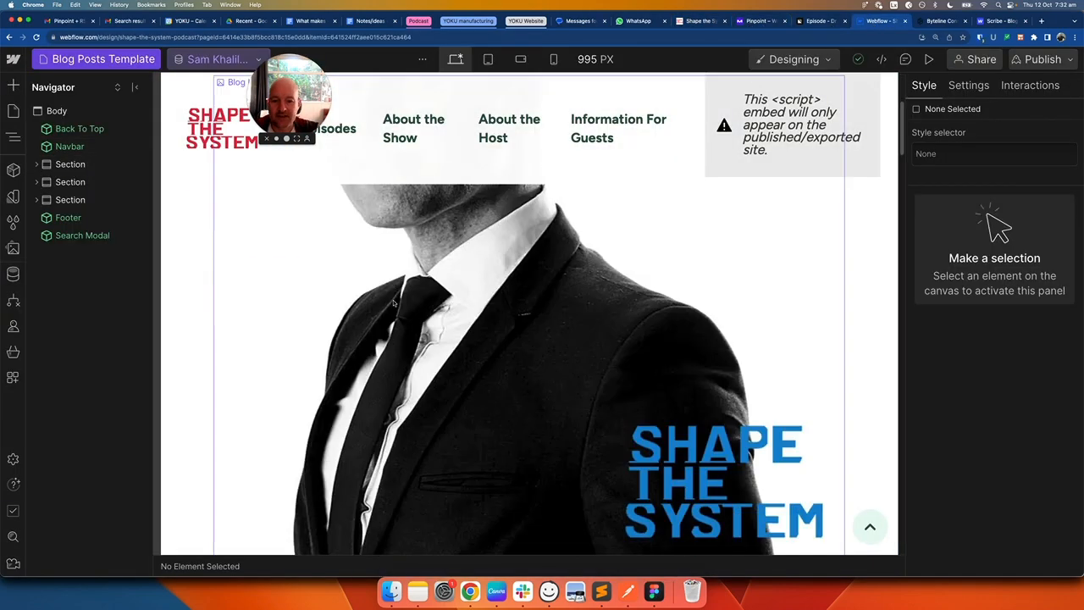
scroll(481, 342, "up", 5)
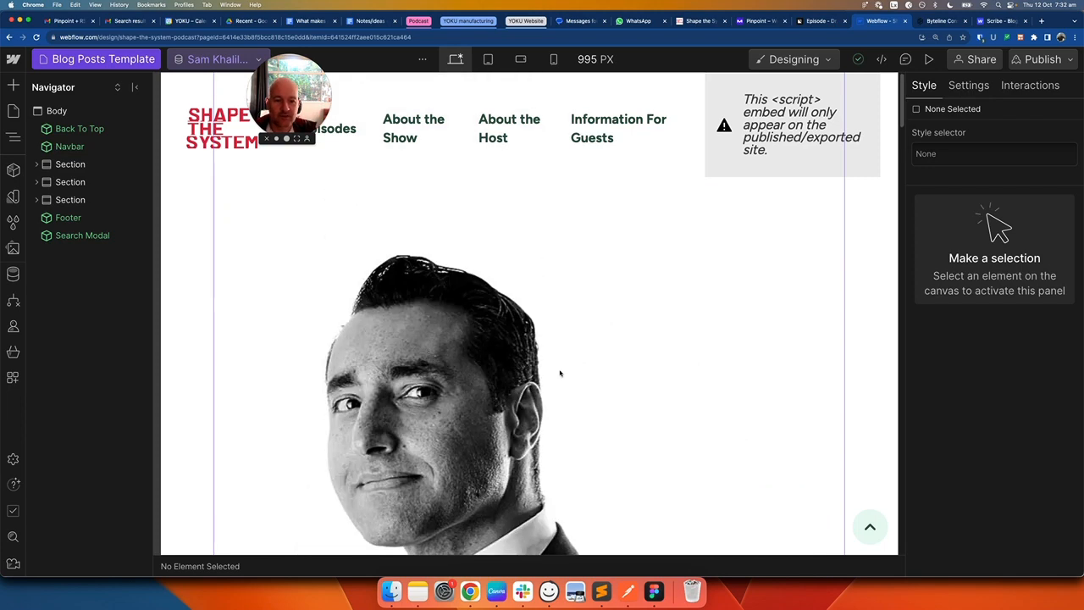
scroll(656, 373, "down", 5)
scroll(593, 368, "down", 5)
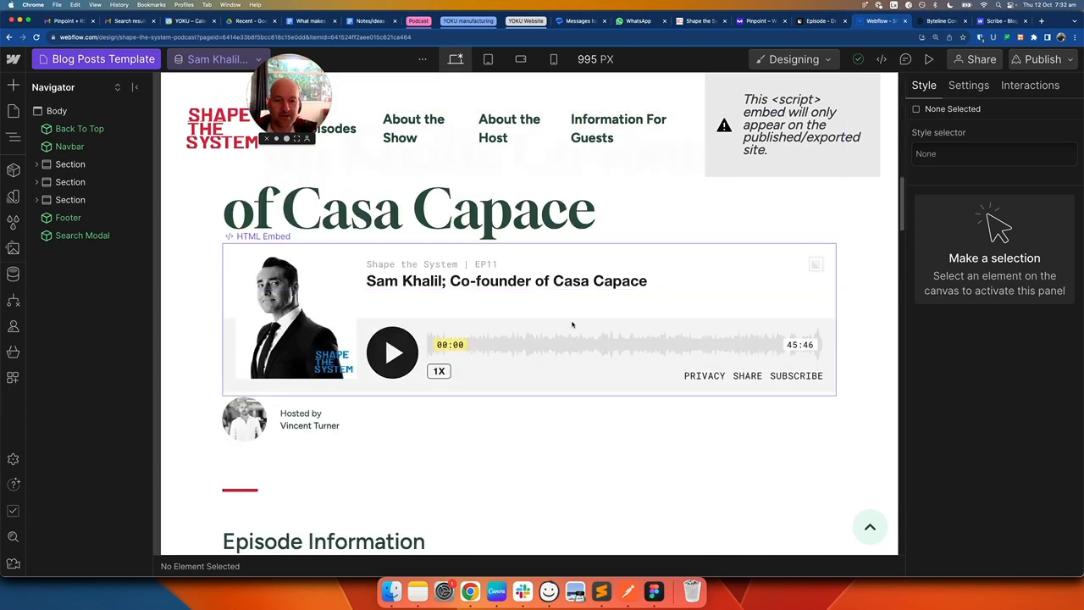
scroll(532, 261, "up", 3)
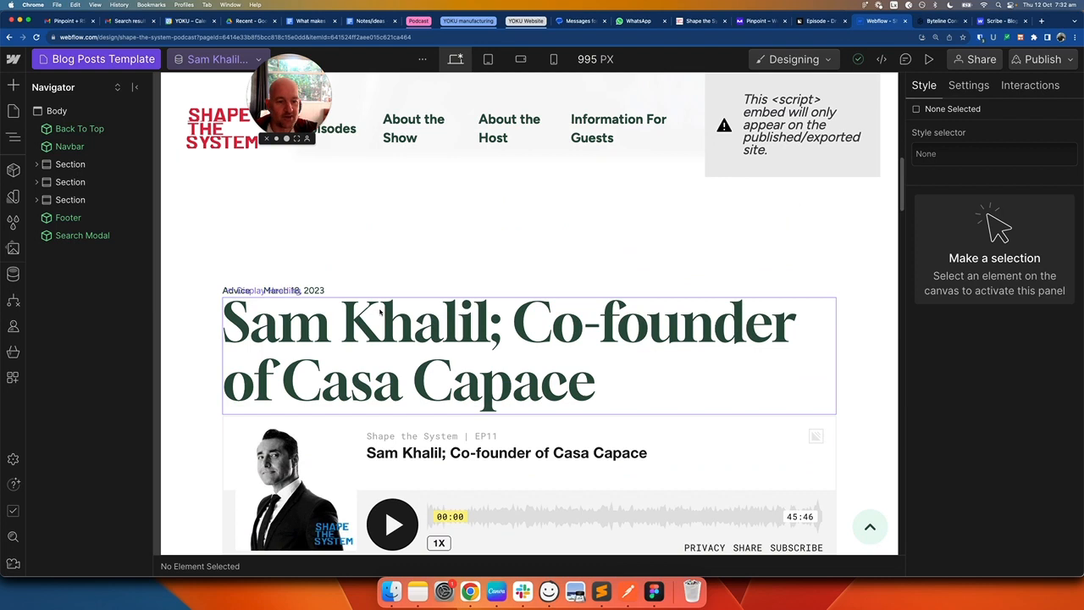
scroll(465, 313, "down", 3)
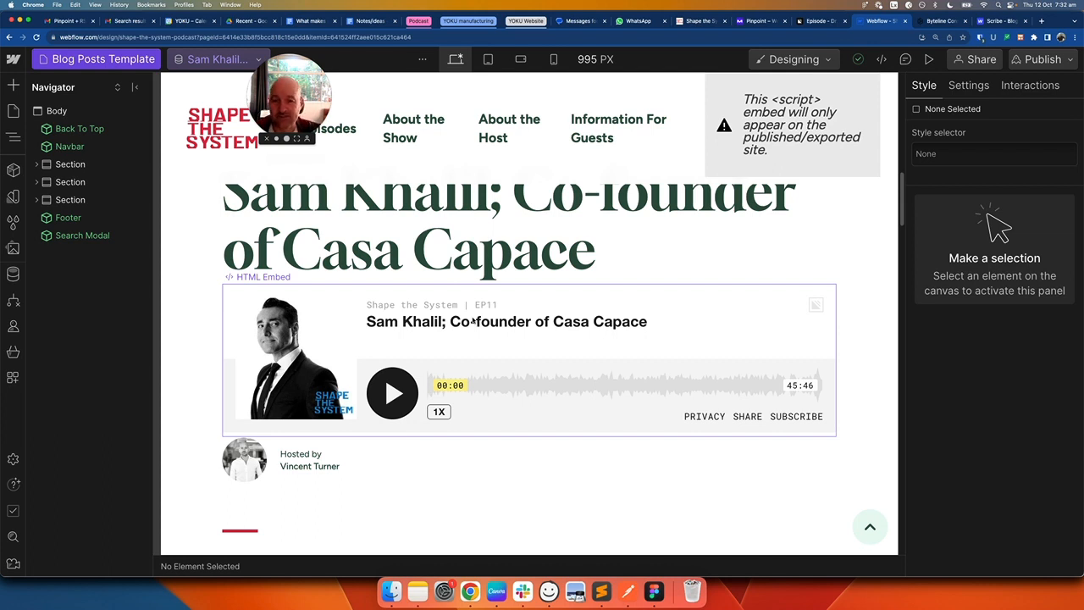
- Select the episode's Display Heading, widen the Navigator, and check the heading's Post Title binding to the Blog Posts collection
left_click(489, 265)
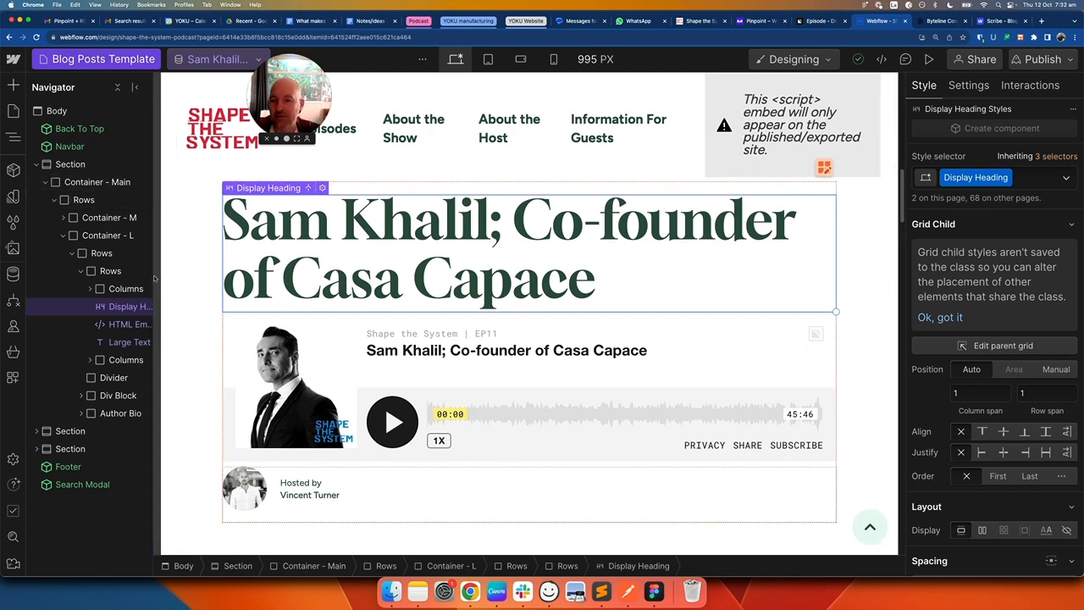
left_click_drag(154, 278, 173, 279)
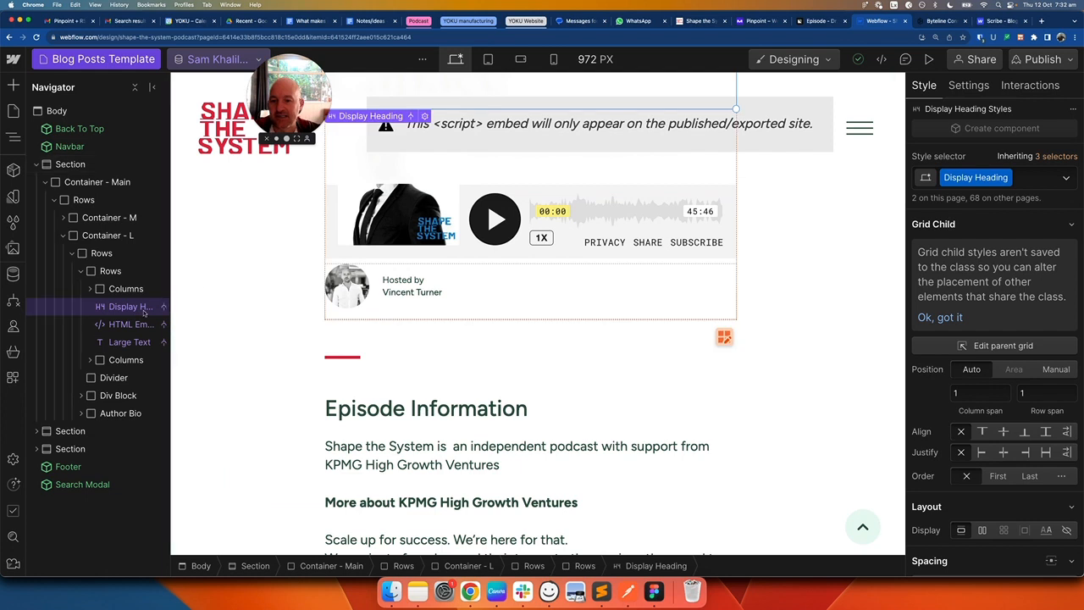
left_click(424, 116)
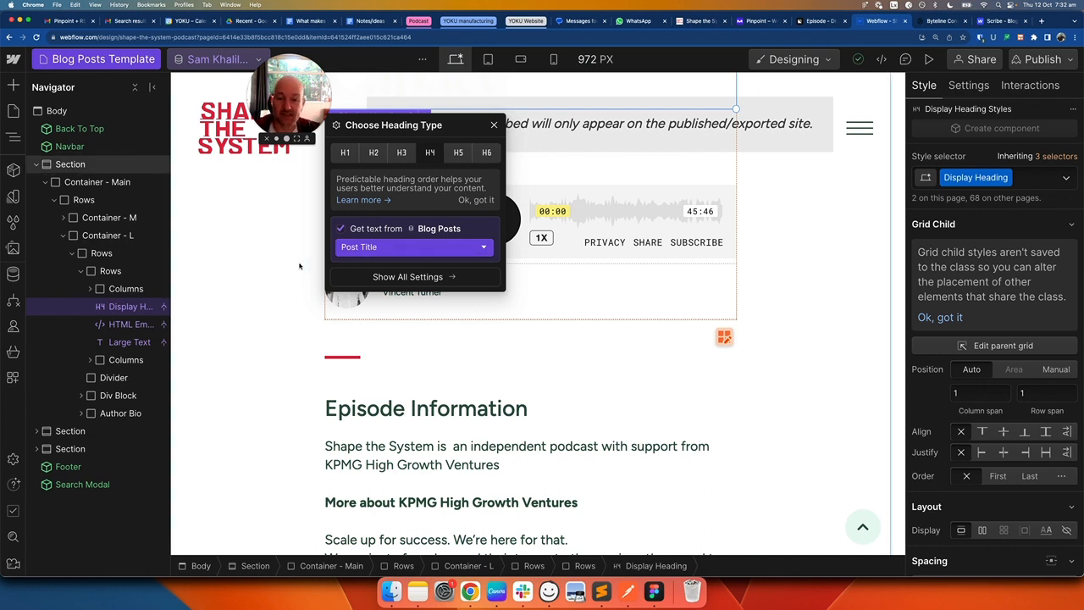
left_click(299, 265)
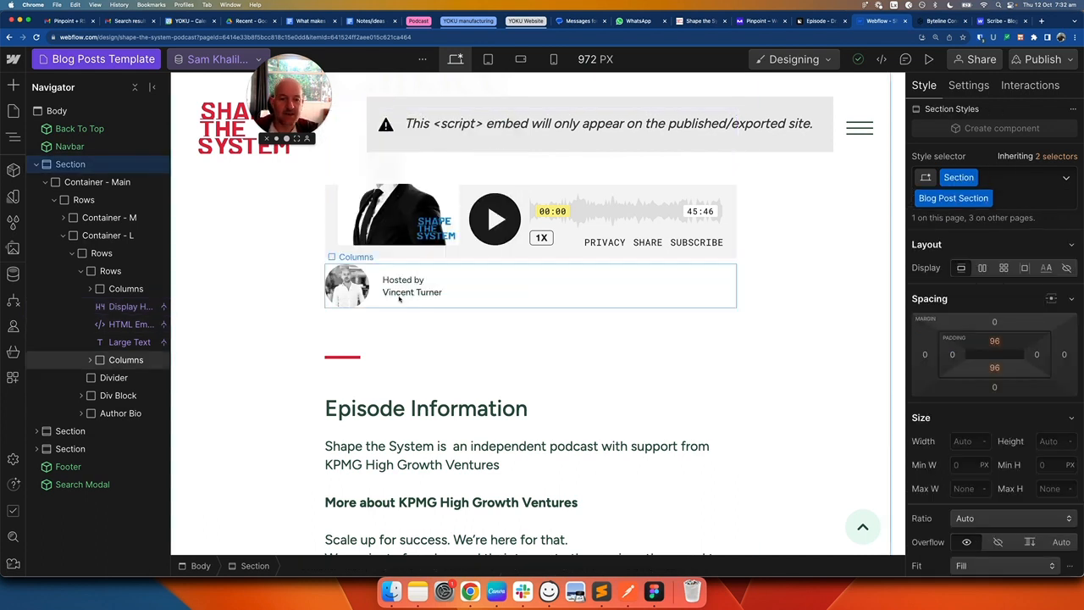
- Open the code of the episode player's HTML Embed and compare it with the Embed Example iframe in Notes
scroll(321, 322, "up", 3)
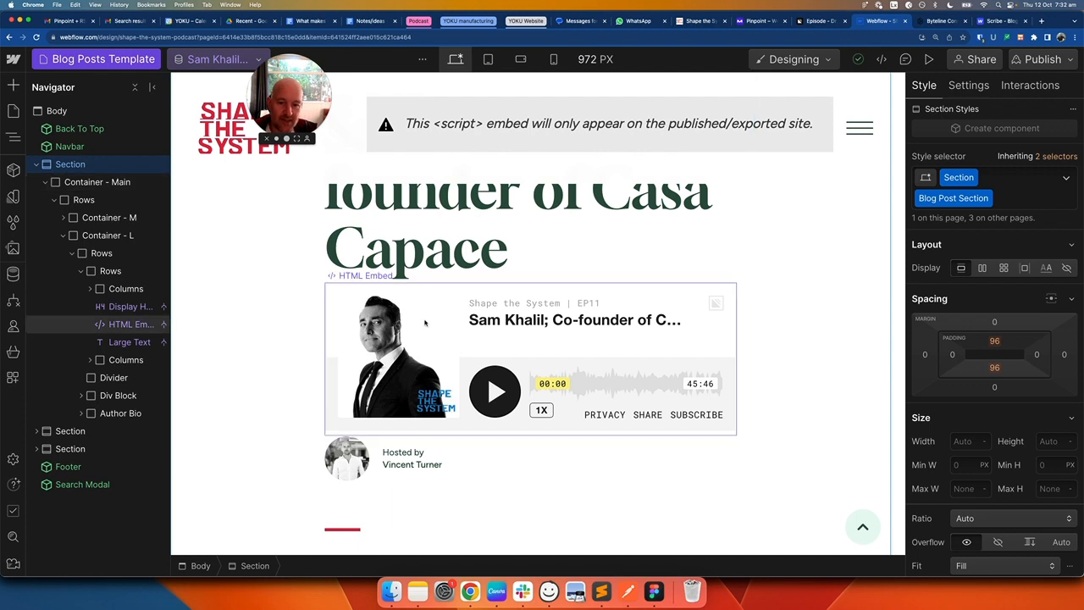
left_click(371, 296)
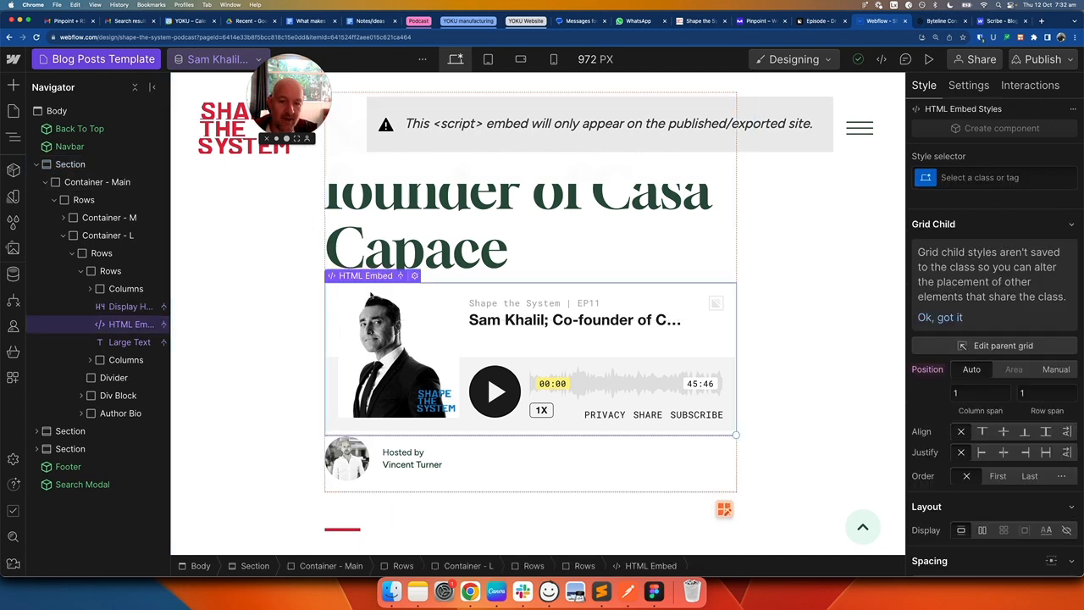
left_click(415, 277)
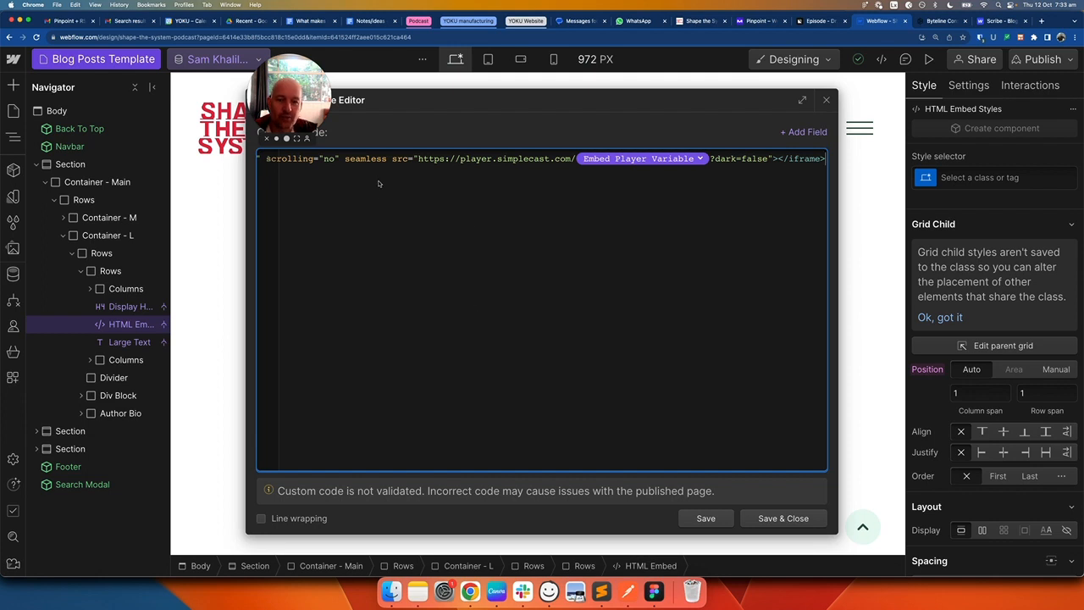
key("super+Tab")
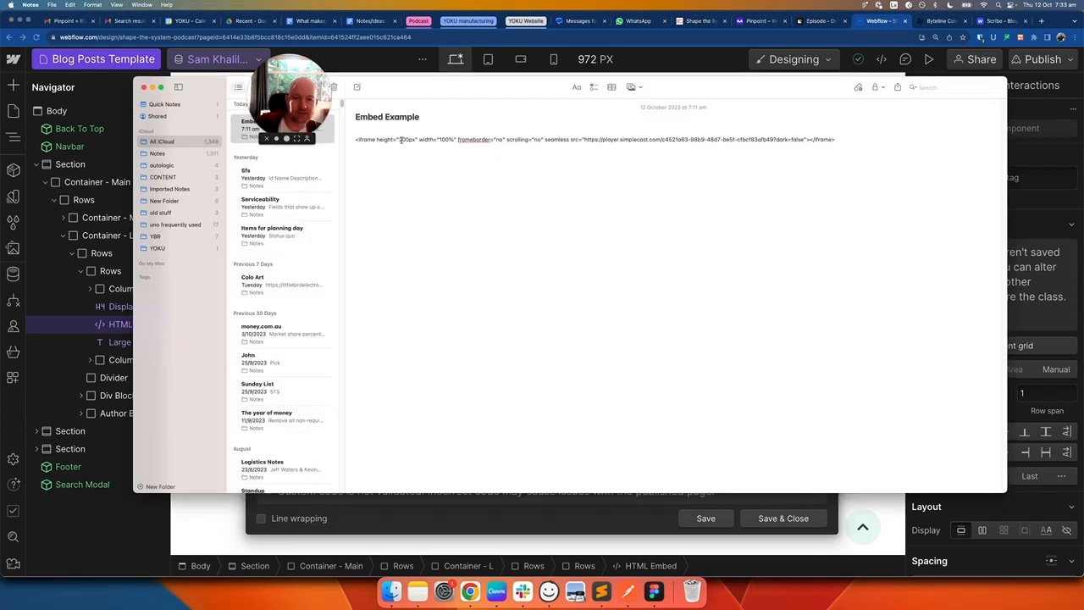
triple_click(398, 138)
key("super+Tab")
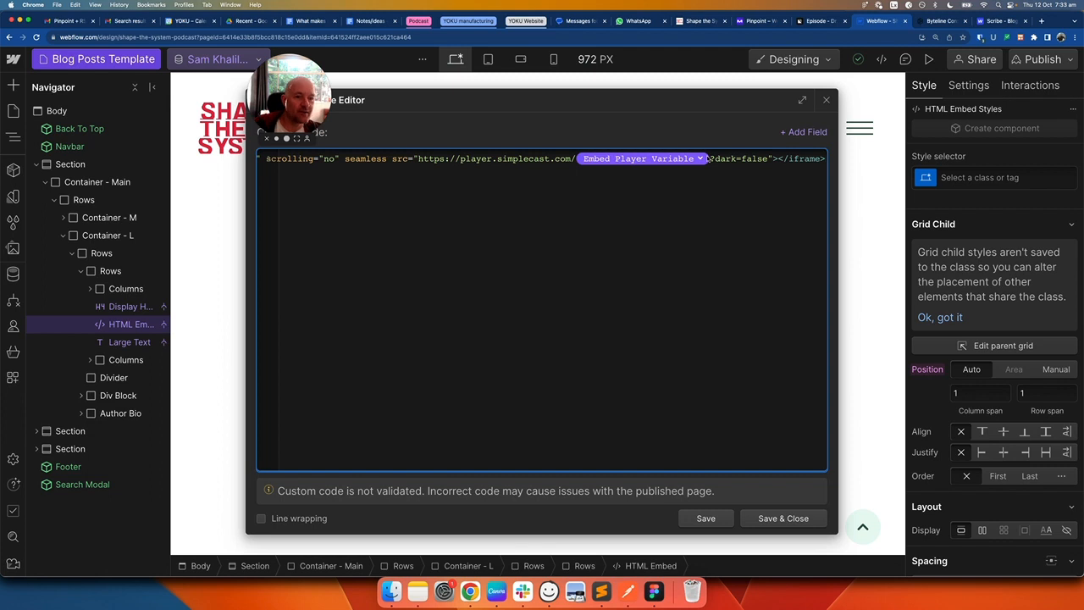
- Switch to Notes, highlight the episode ID in the Embed Example's Simplecast player URL, and return to the Webflow code editor
key("super+Tab")
left_click(644, 144)
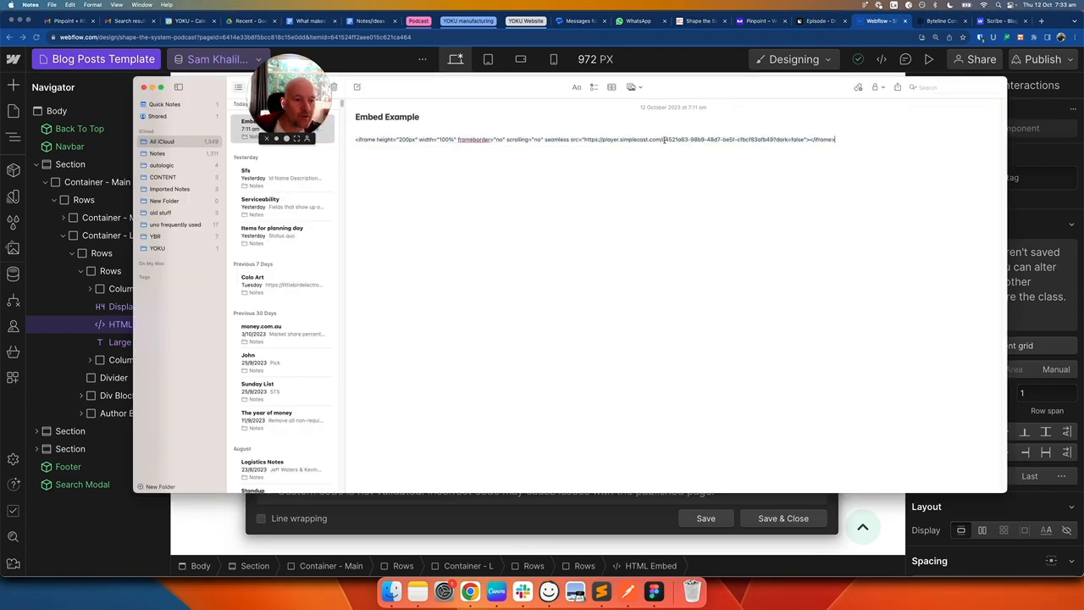
left_click_drag(662, 139, 772, 139)
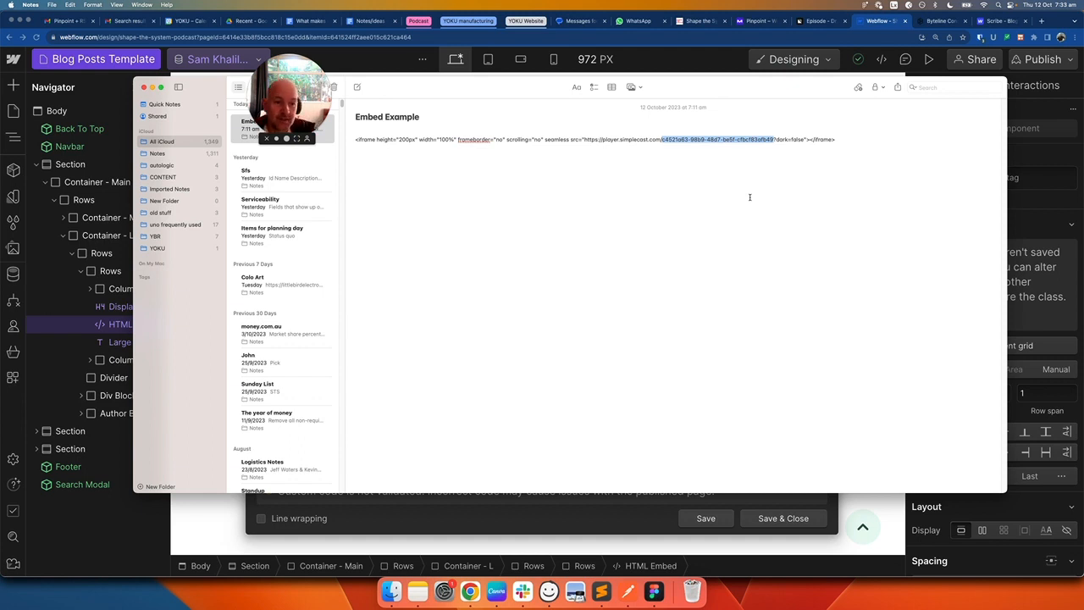
left_click(705, 205)
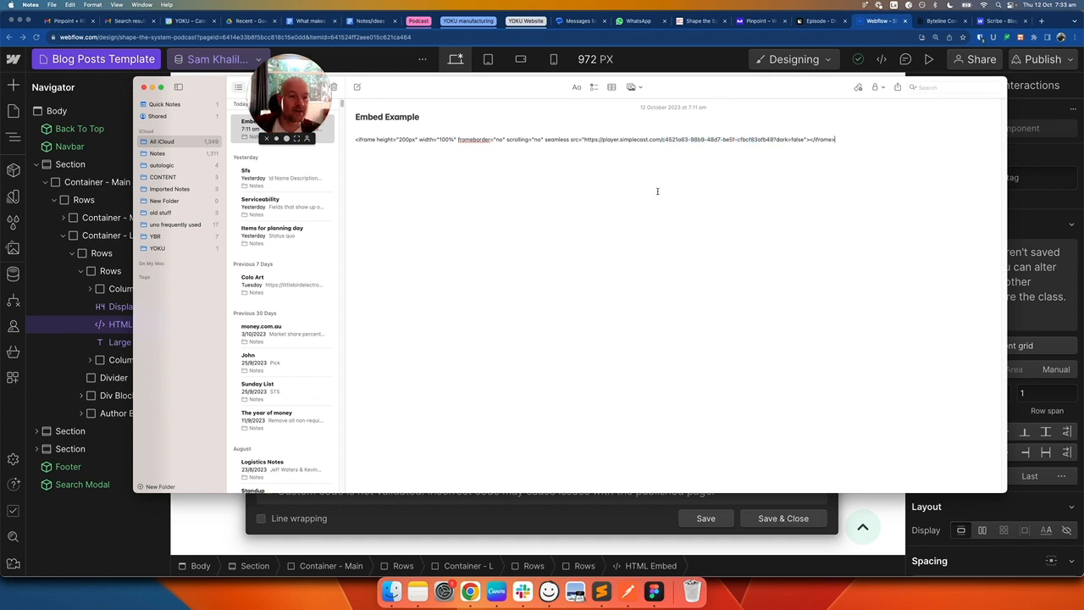
key("super+Tab")
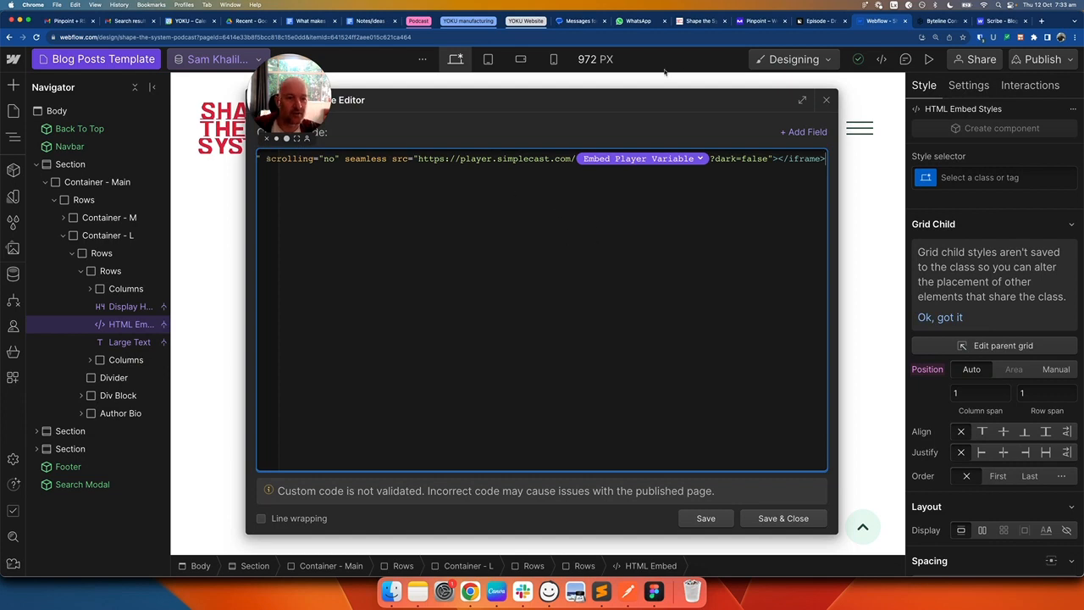
- Copy the Standard web player's embed code for the episode in Simplecast and highlight the full example iframe in Notes
left_click(818, 21)
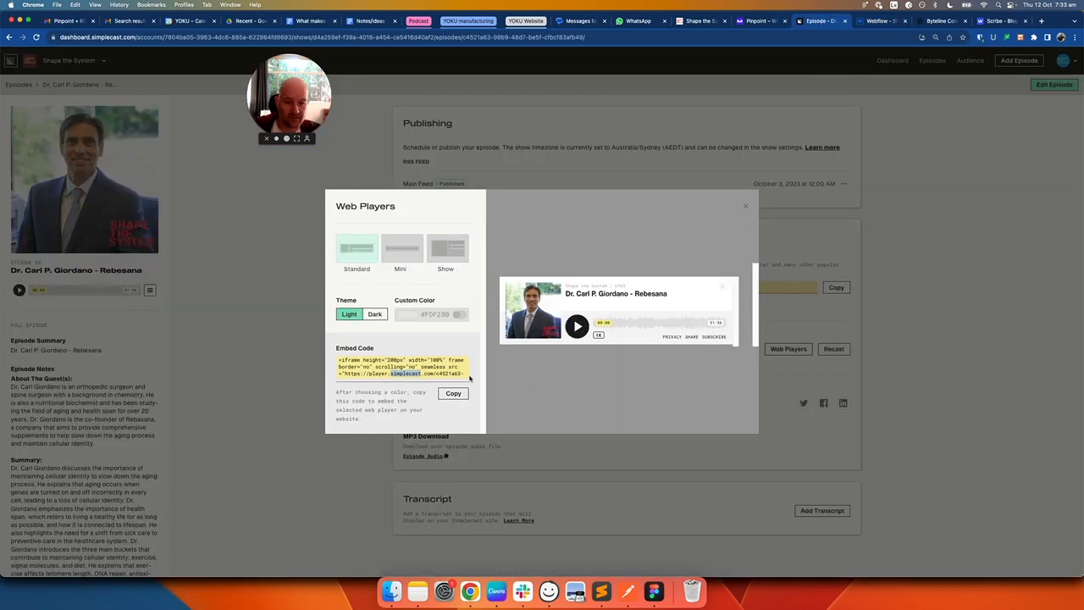
left_click(451, 393)
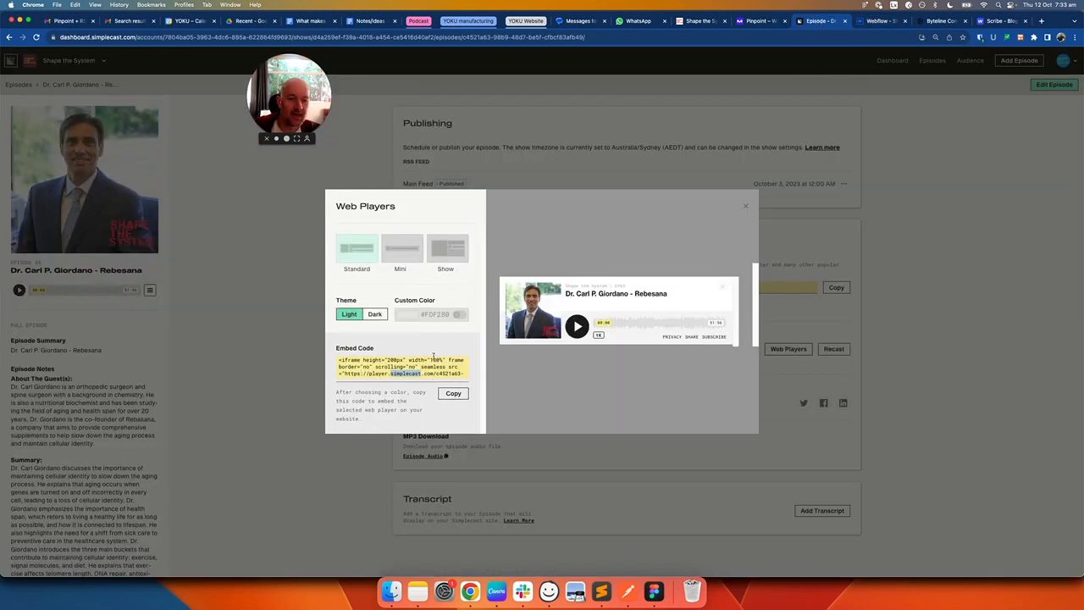
key("super+Tab")
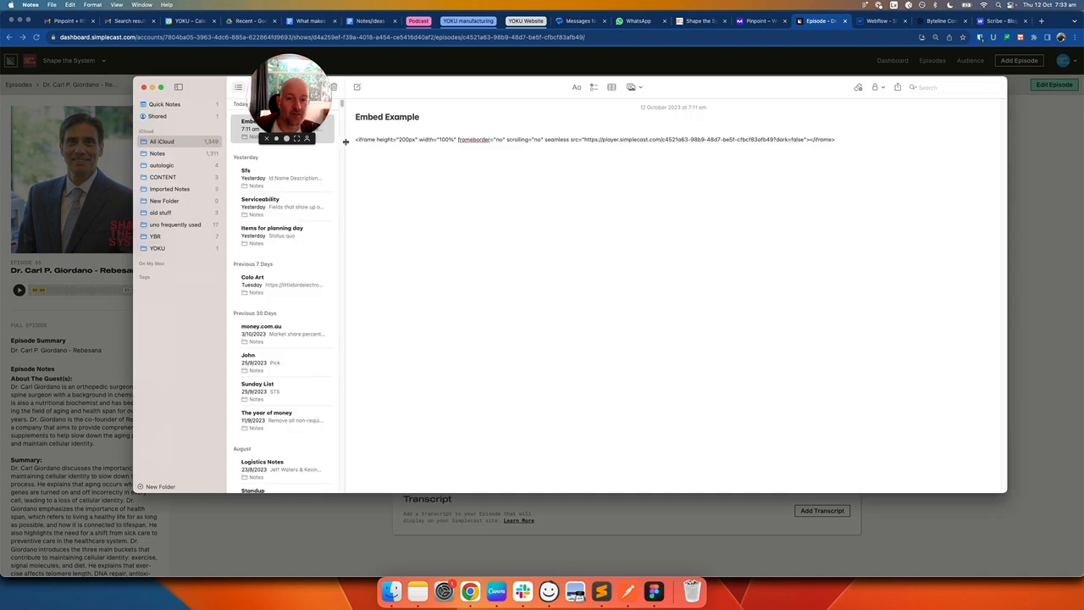
left_click_drag(354, 139, 908, 141)
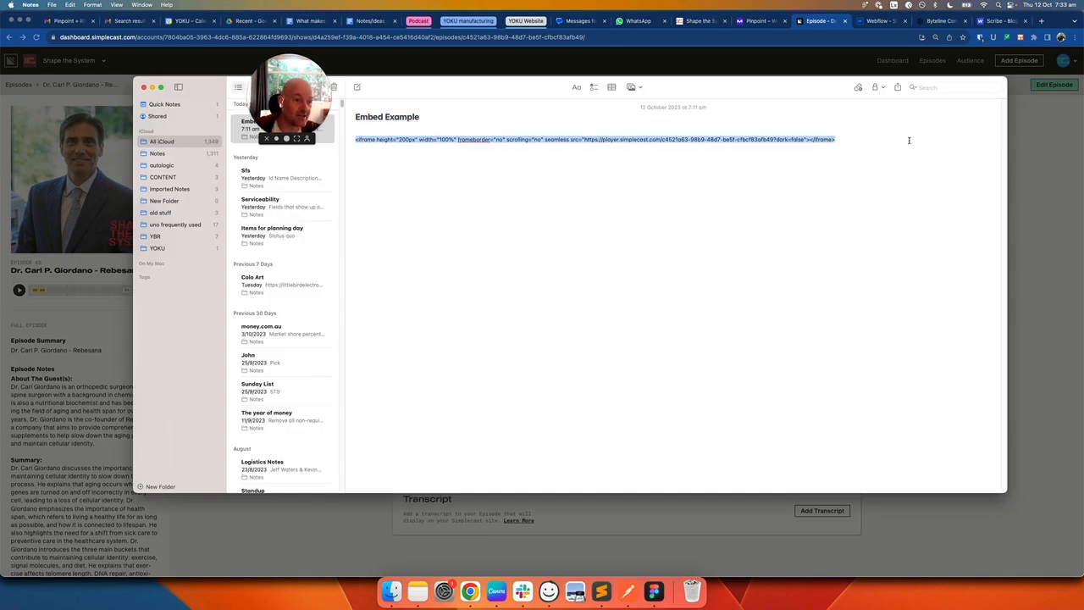
left_click(867, 162)
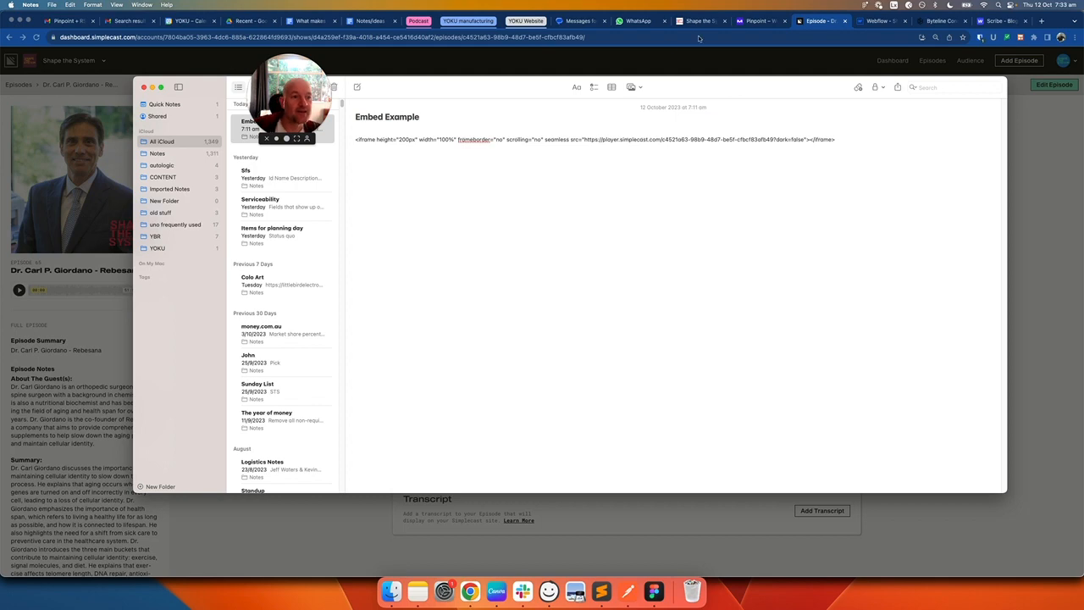
- Return to the embed code in Webflow and review the collection fields available for the Embed Player Variable in the player URL
key("super+Tab")
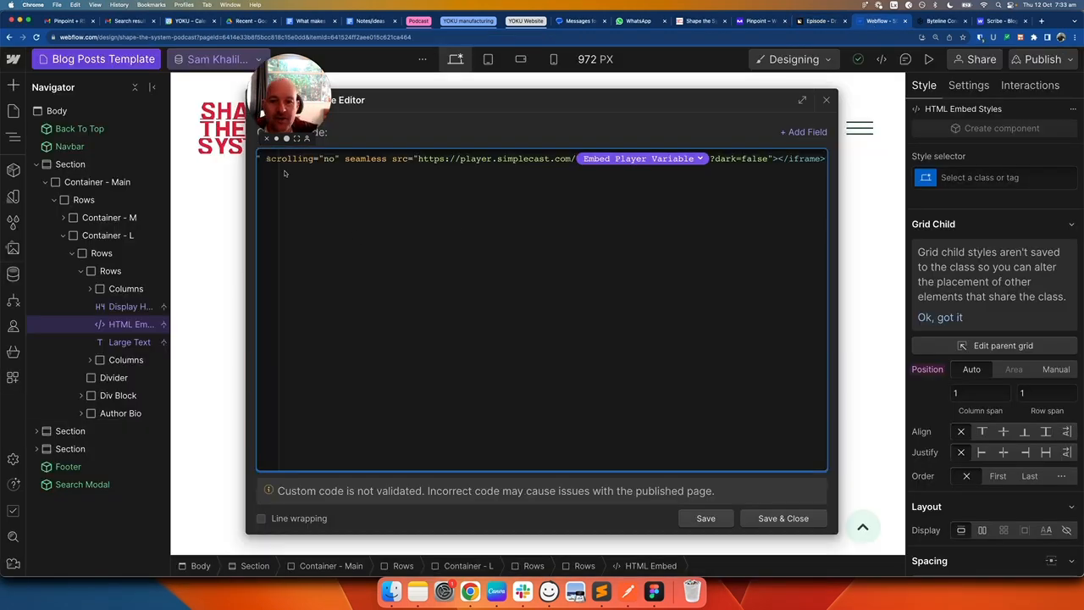
double_click(379, 164)
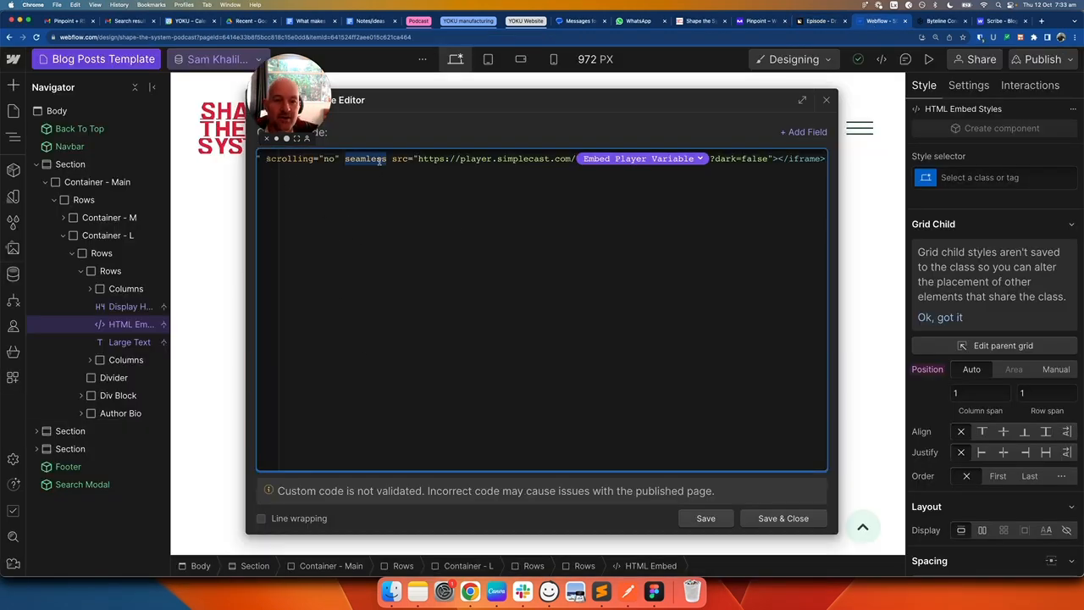
left_click(516, 166)
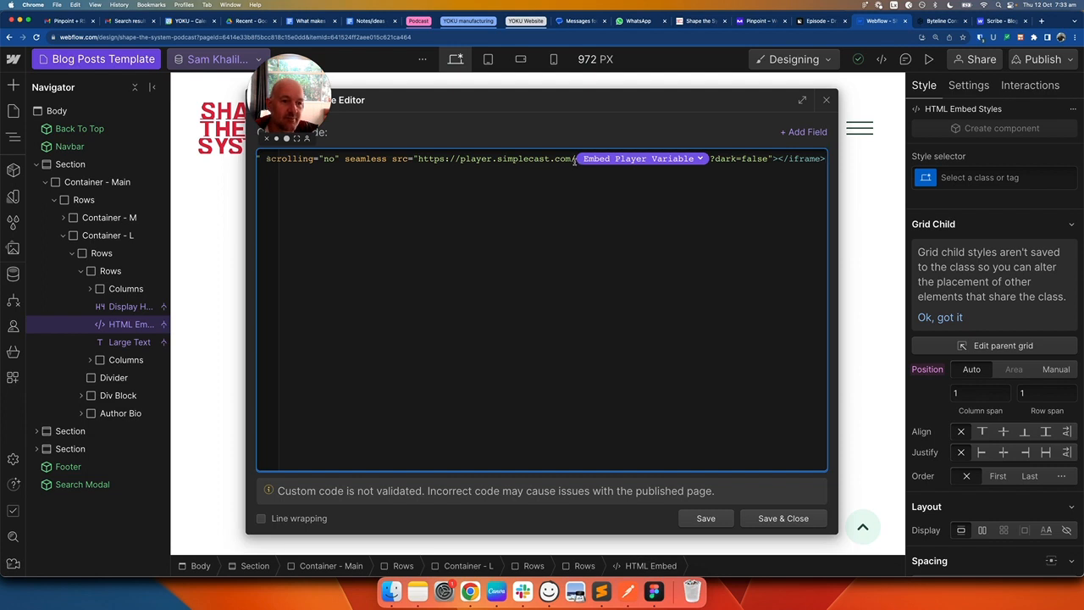
left_click(699, 159)
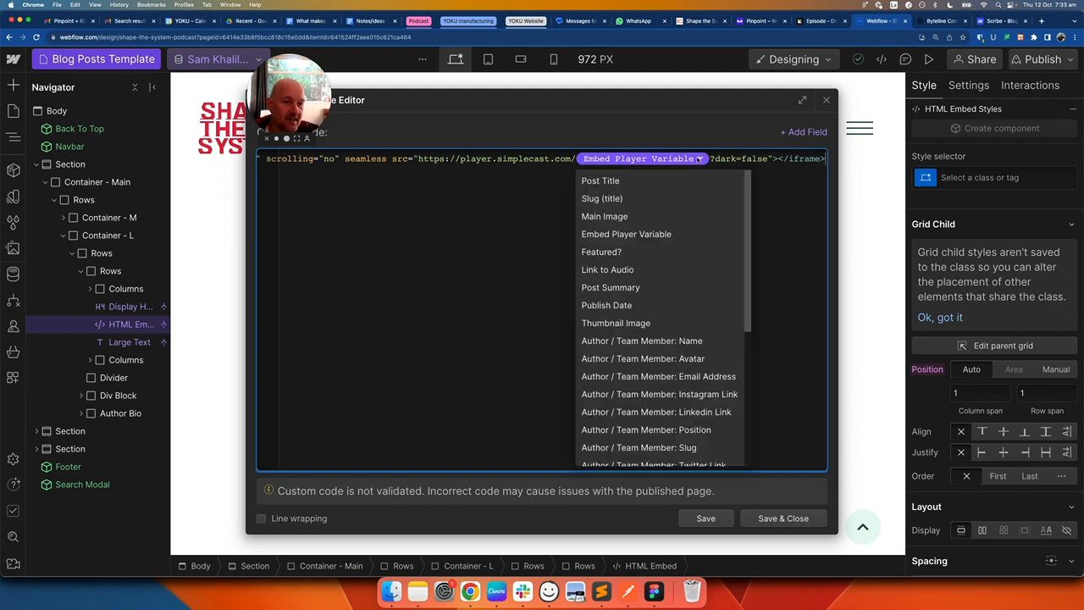
left_click(782, 208)
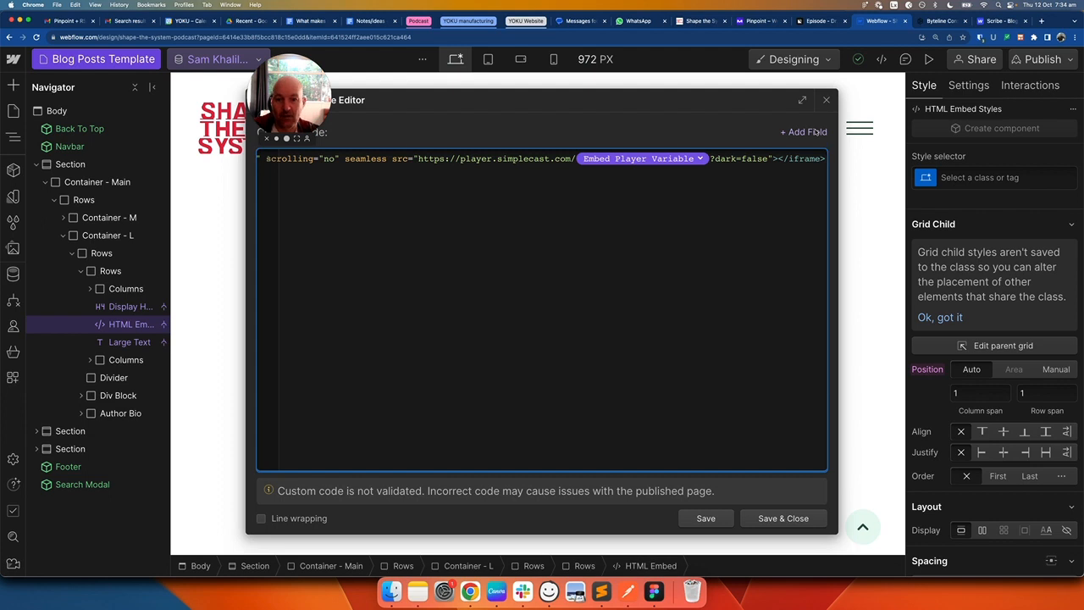
- Close the embed code editor and open the All Episodes page in the Designer
left_click(186, 261)
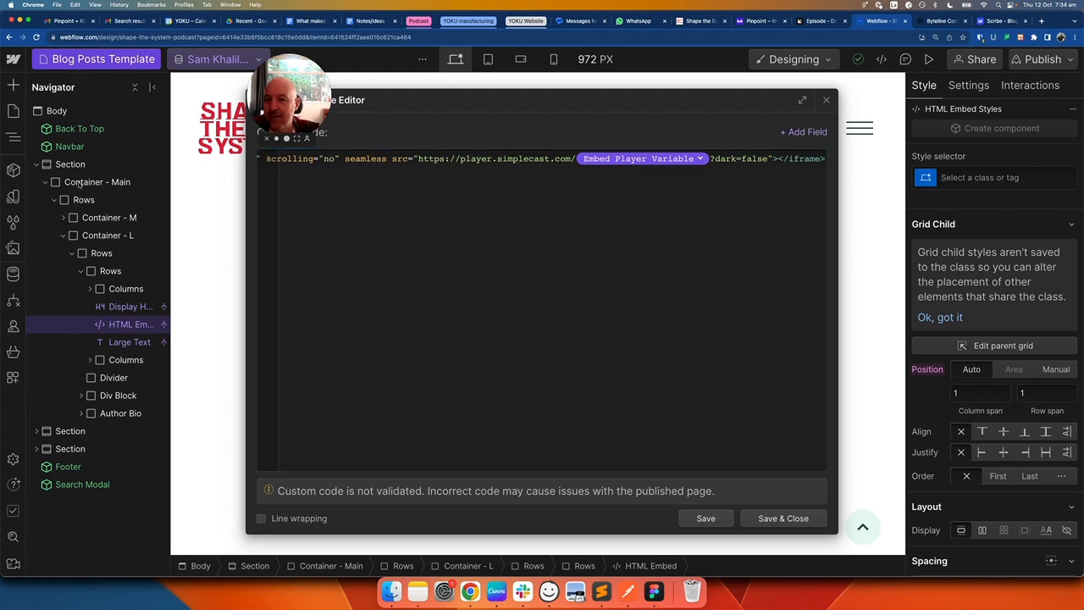
left_click(225, 206)
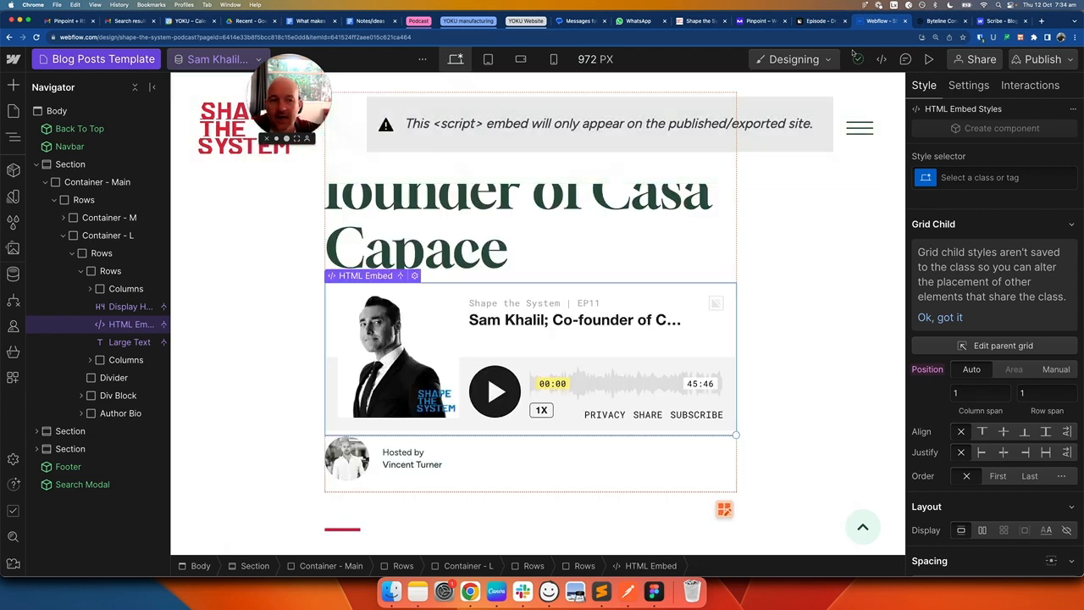
left_click(13, 171)
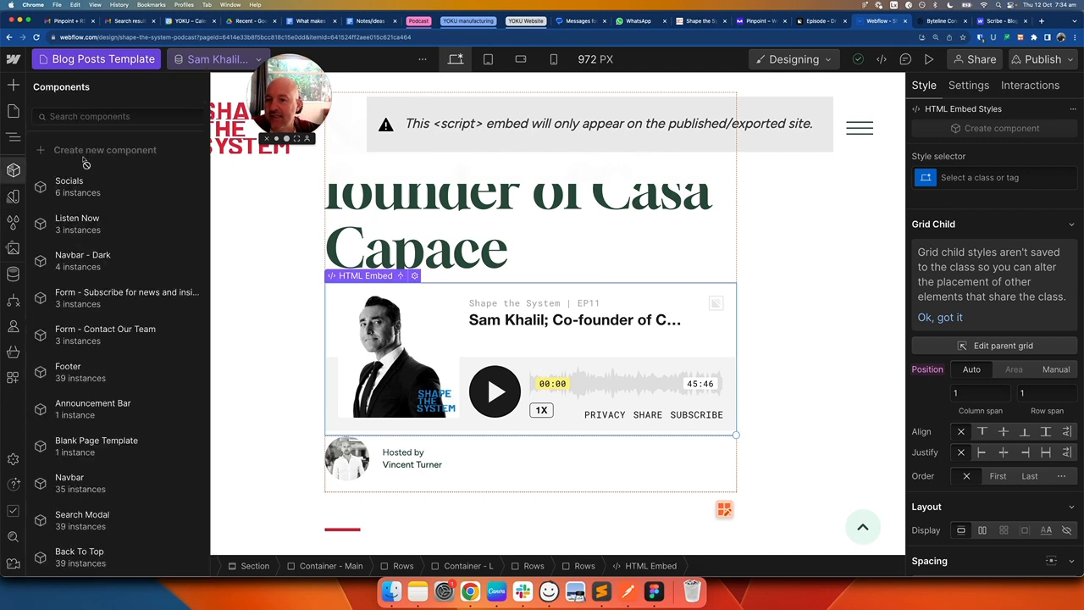
left_click(13, 111)
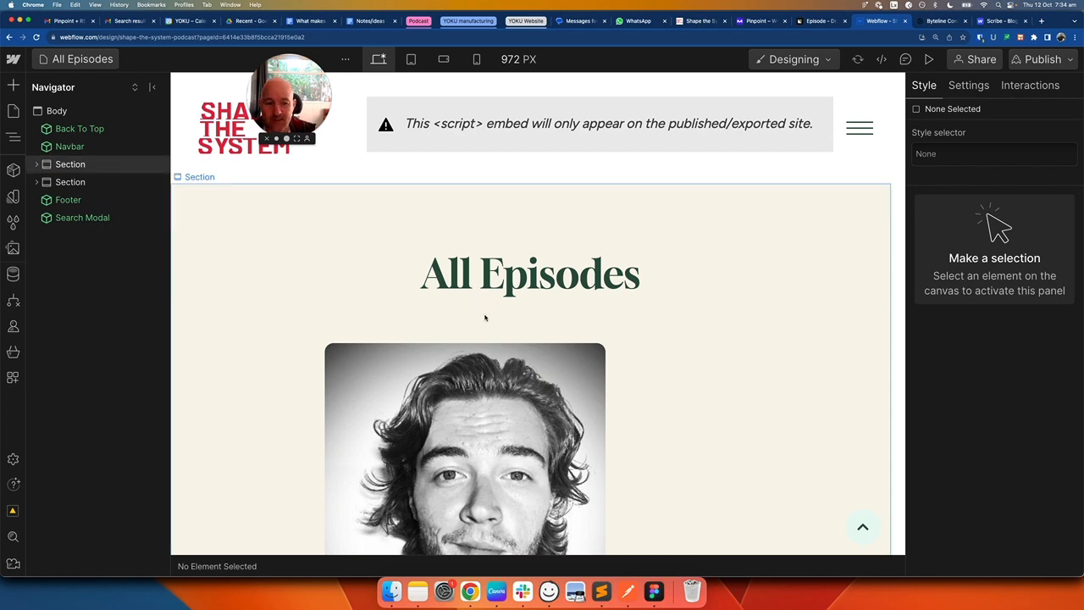
- Examine the October 2, 2023 episode's image, title and audio player in the list, and select its Medium Heading
scroll(532, 322, "down", 6)
scroll(569, 350, "down", 3)
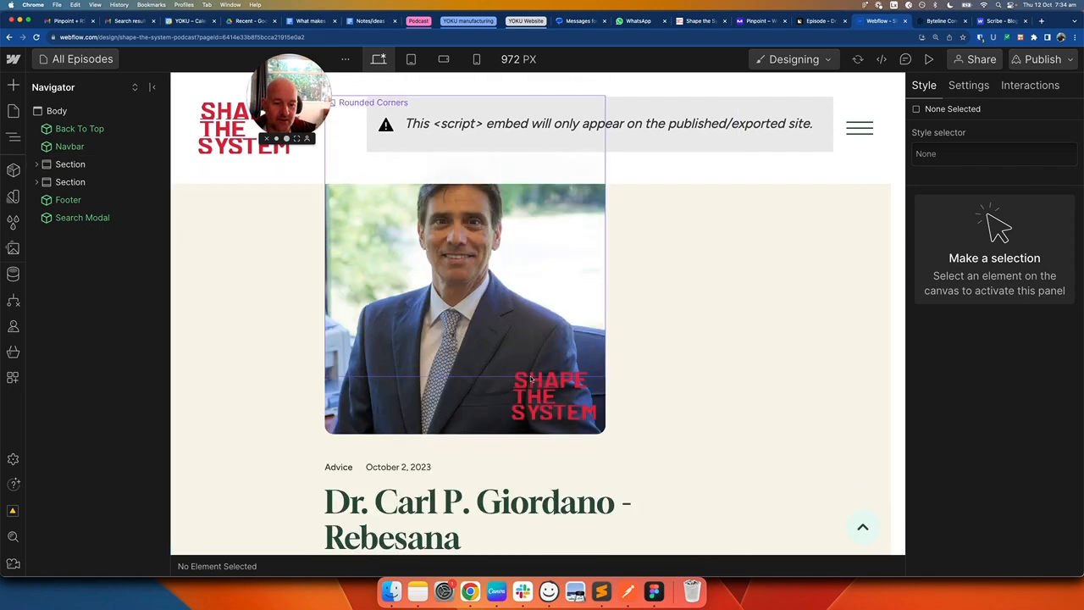
scroll(531, 378, "down", 2)
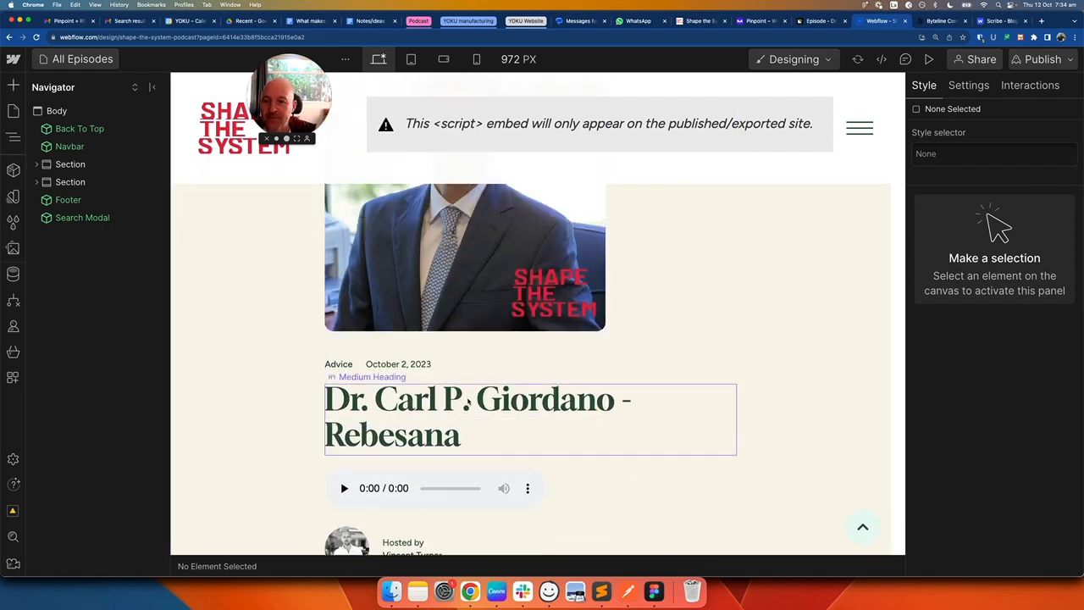
left_click(406, 449)
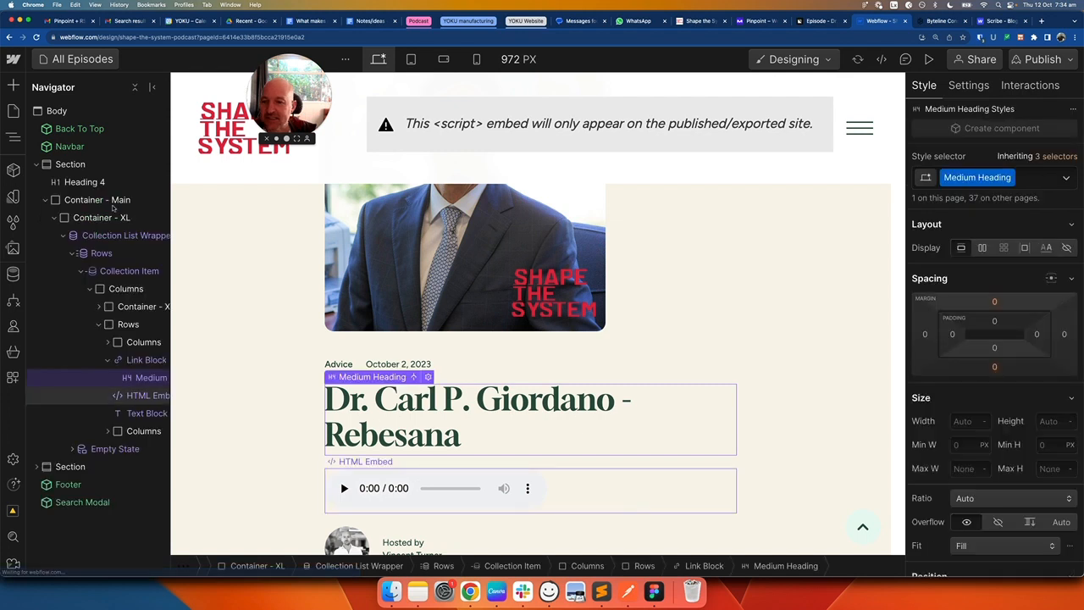
left_click_drag(174, 203, 238, 236)
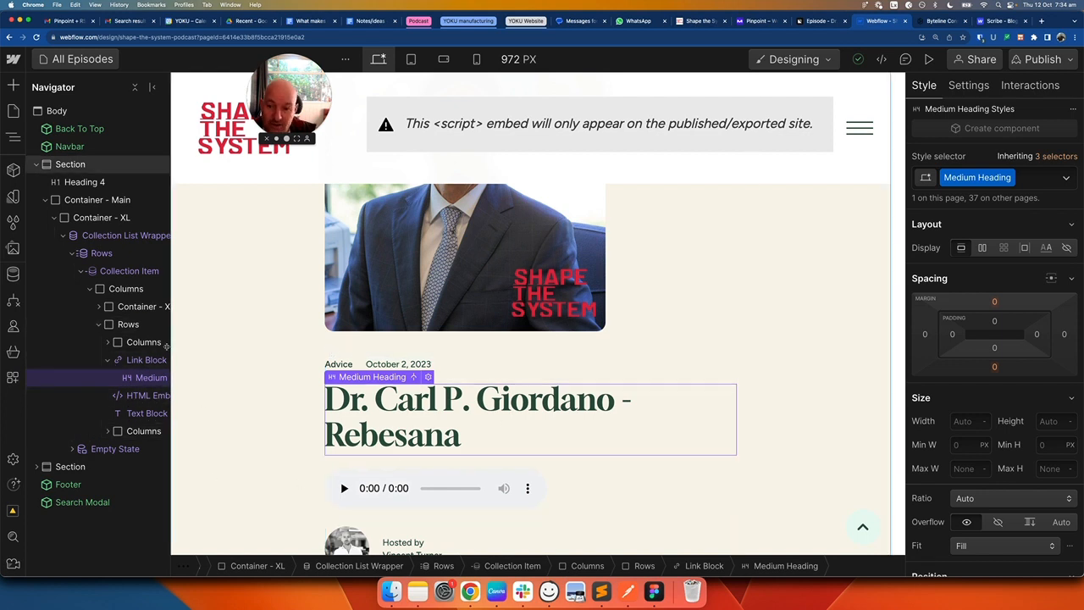
- Open the code of the HTML Embed below the October 2, 2023 episode's heading and review its Link to Audio source field
scroll(318, 407, "down", 4)
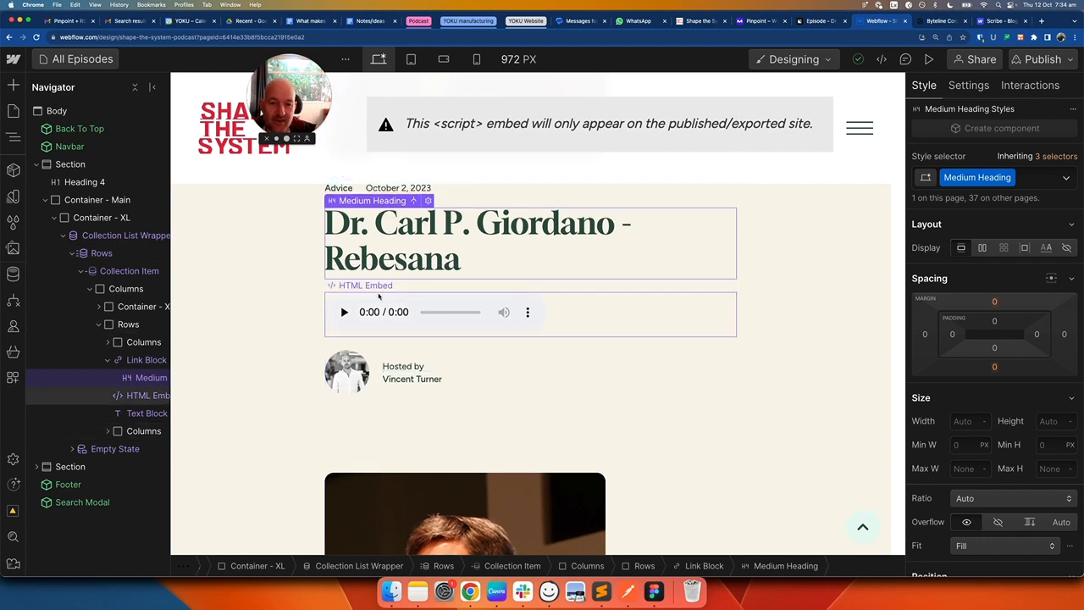
left_click(372, 290)
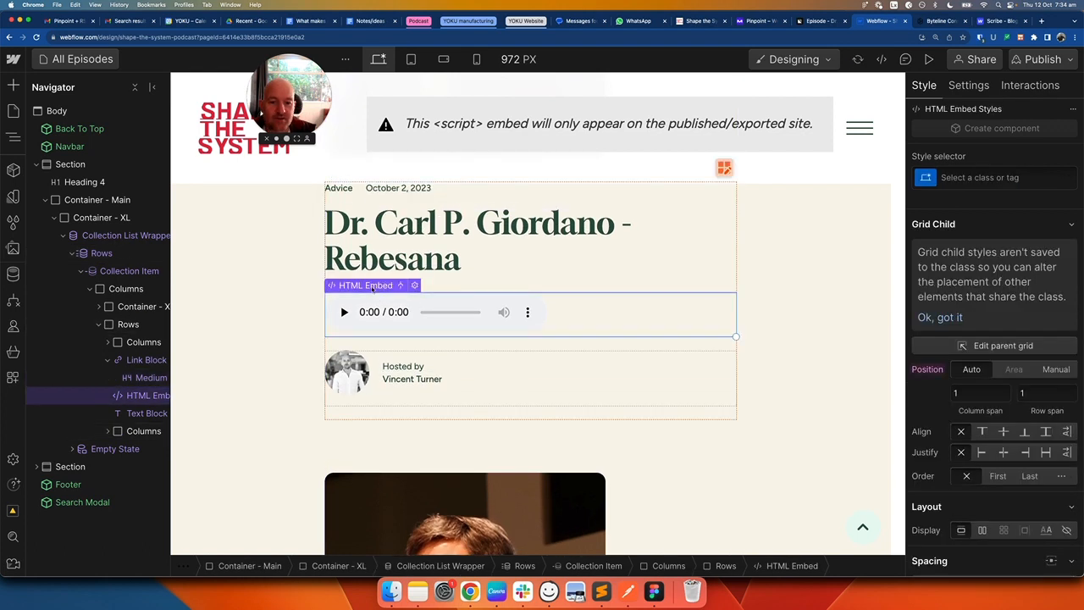
left_click(414, 286)
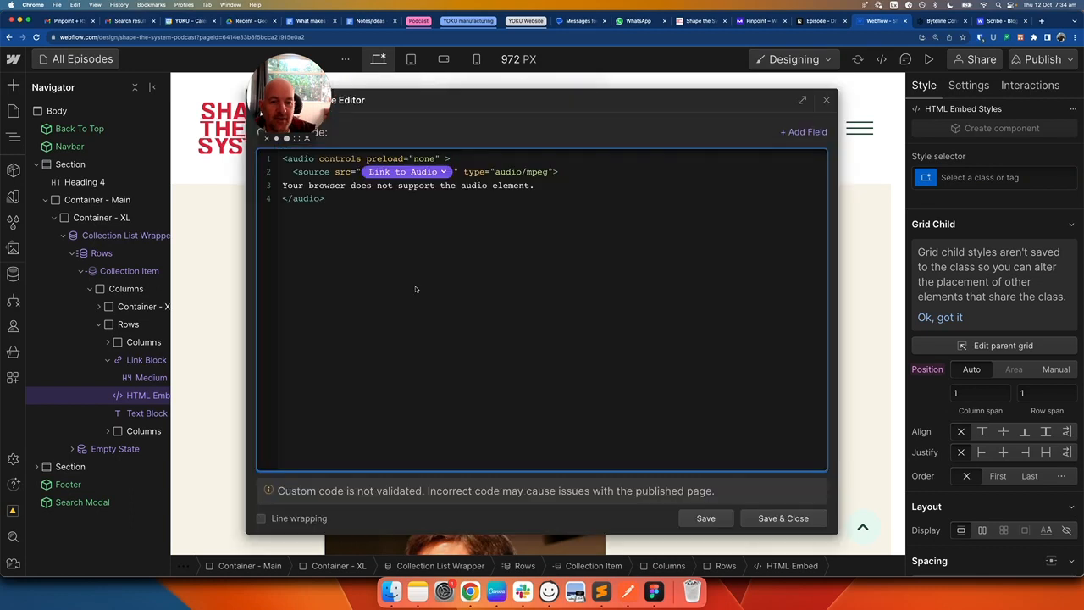
key("super+a")
left_click(332, 206)
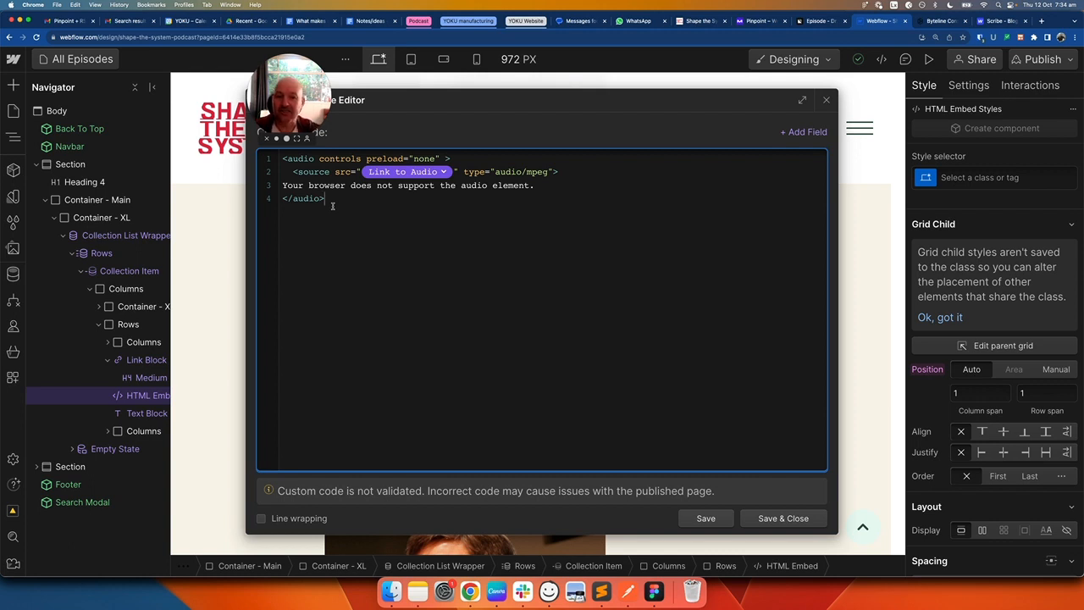
left_click(443, 172)
left_click(680, 242)
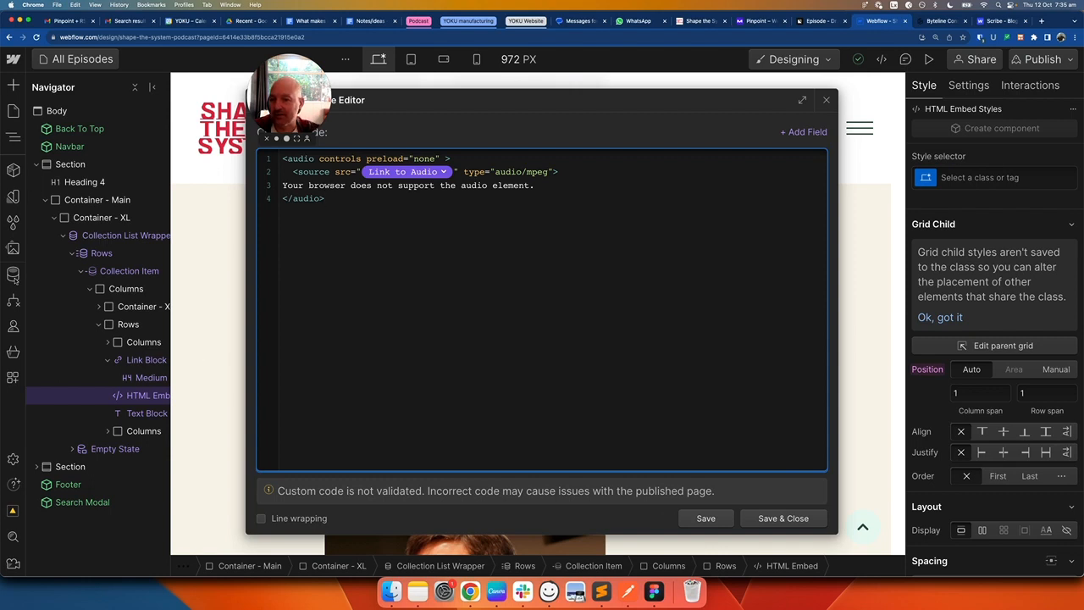
- Close the code editor and open the October 2, 2023 episode's item in the Blog Posts CMS collection
left_click(14, 276)
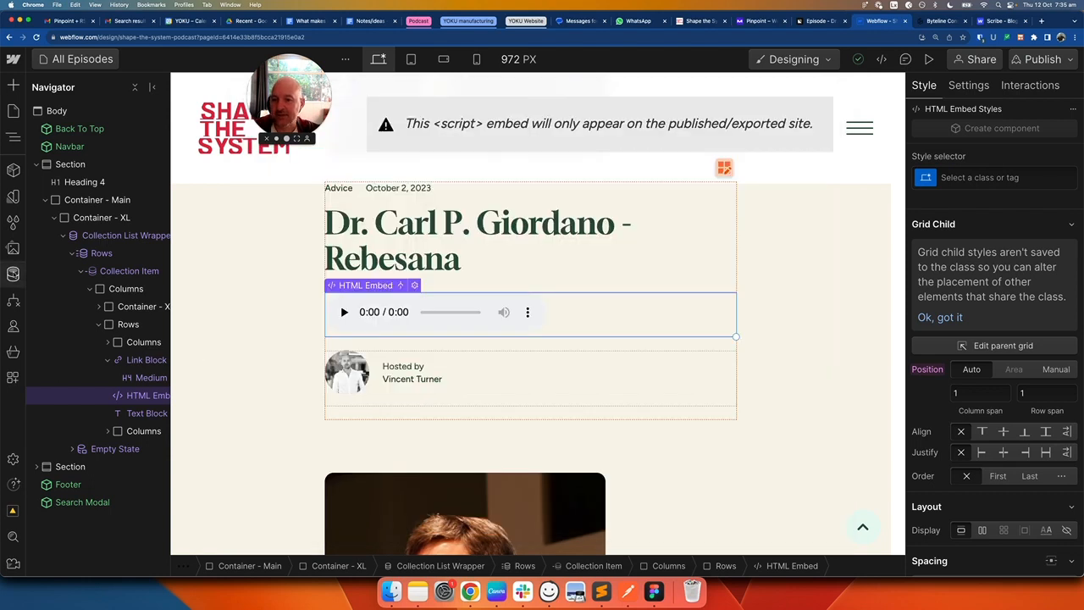
left_click(13, 273)
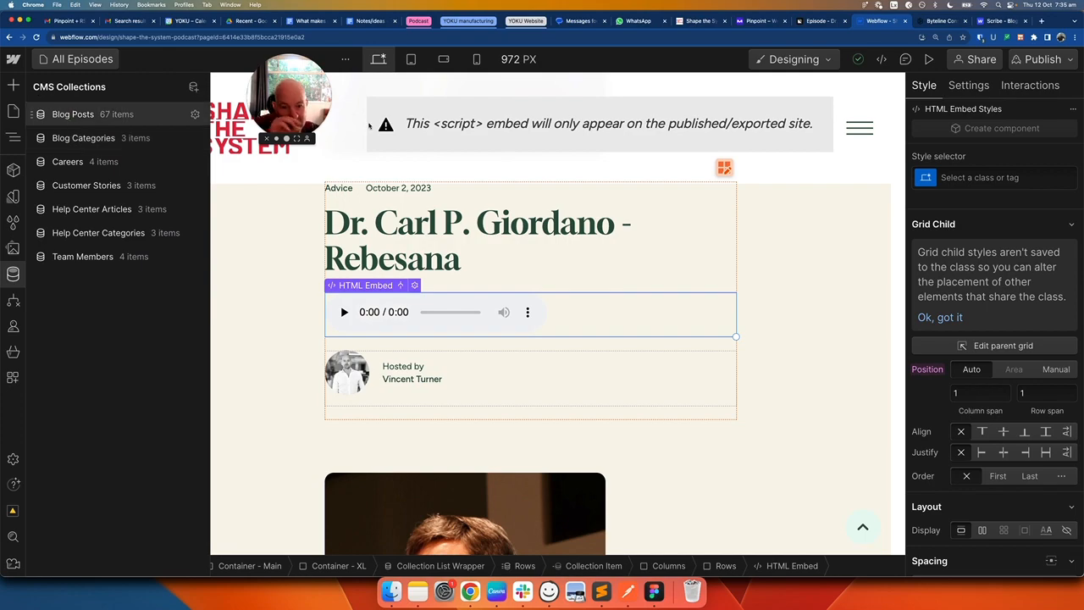
left_click(71, 117)
left_click(306, 163)
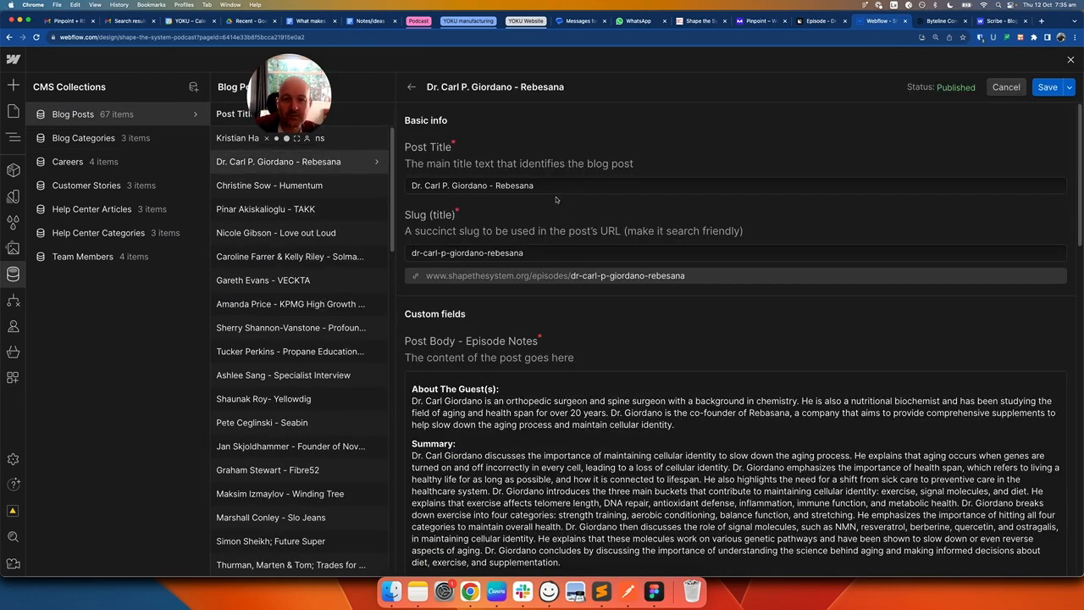
- Review the October 2, 2023 episode's CMS fields down to Link to Audio and examine the full audio URL to its end
key("Escape")
left_click(302, 161)
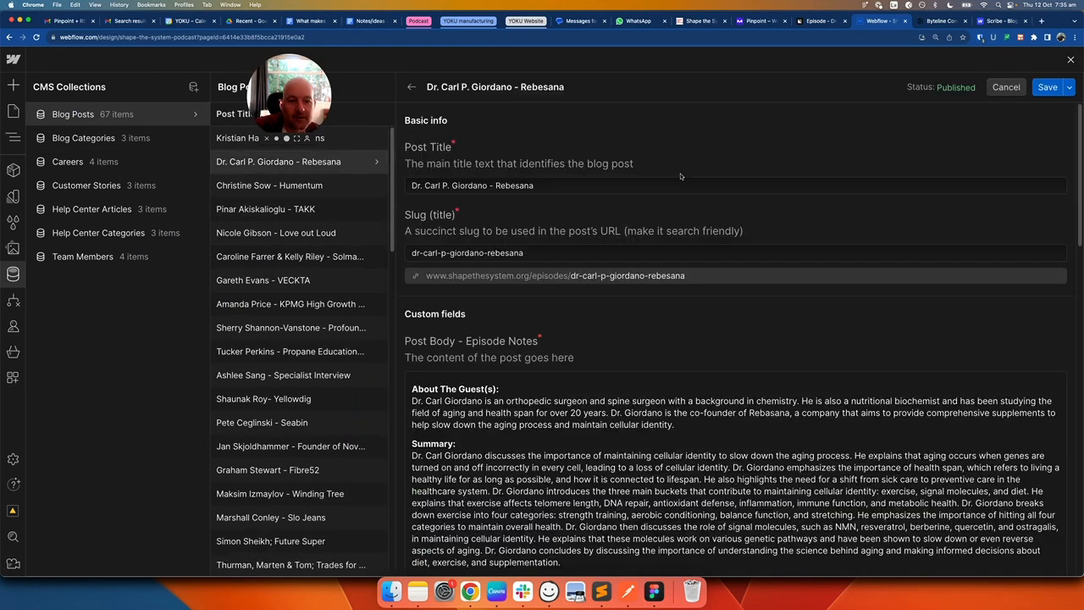
scroll(732, 320, "down", 5)
scroll(732, 321, "down", 5)
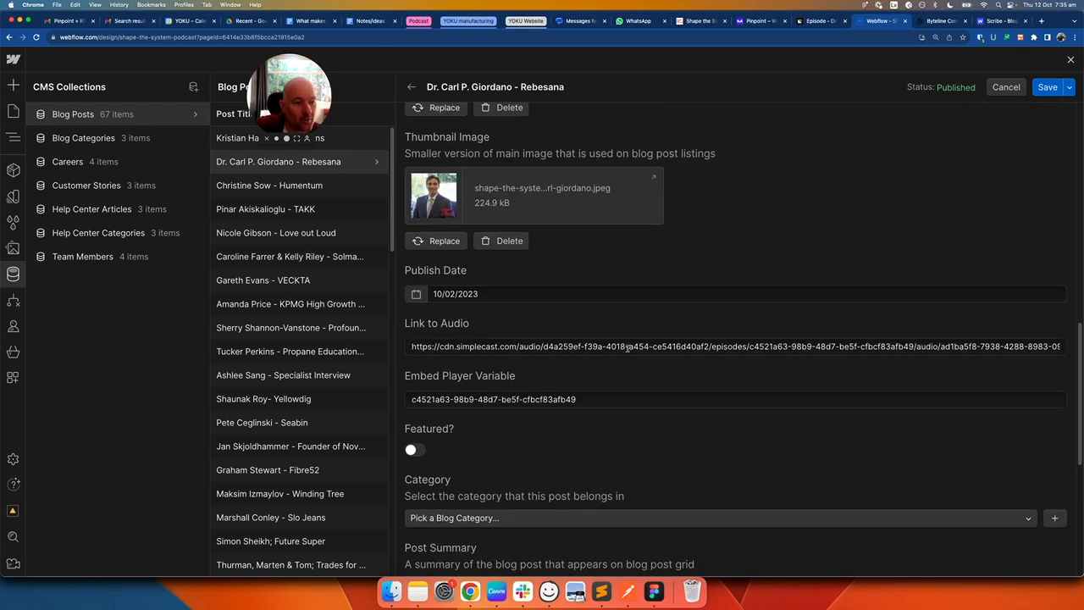
triple_click(627, 346)
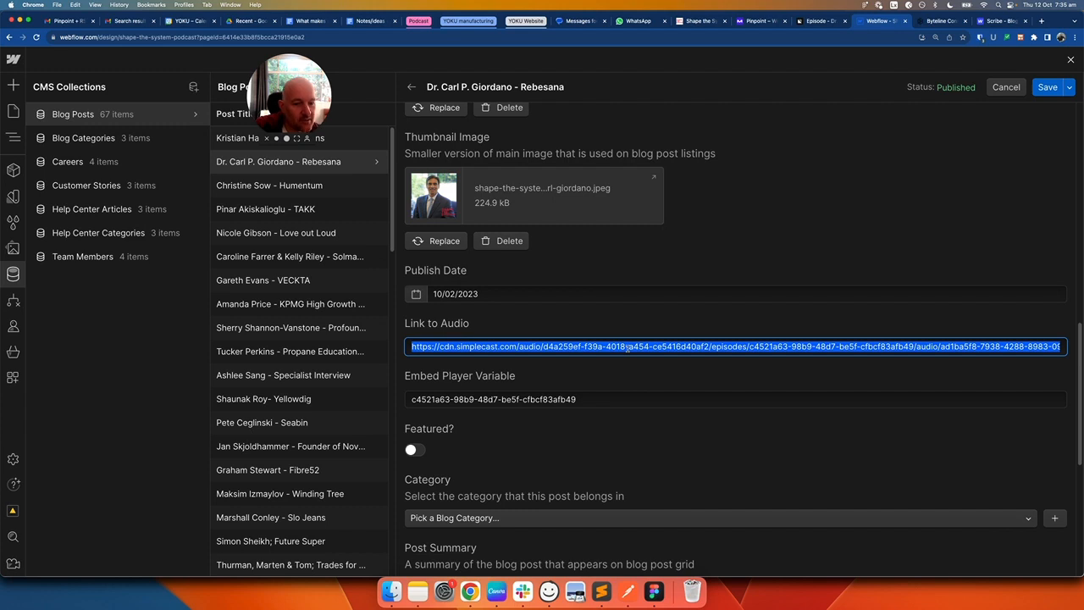
key("Right")
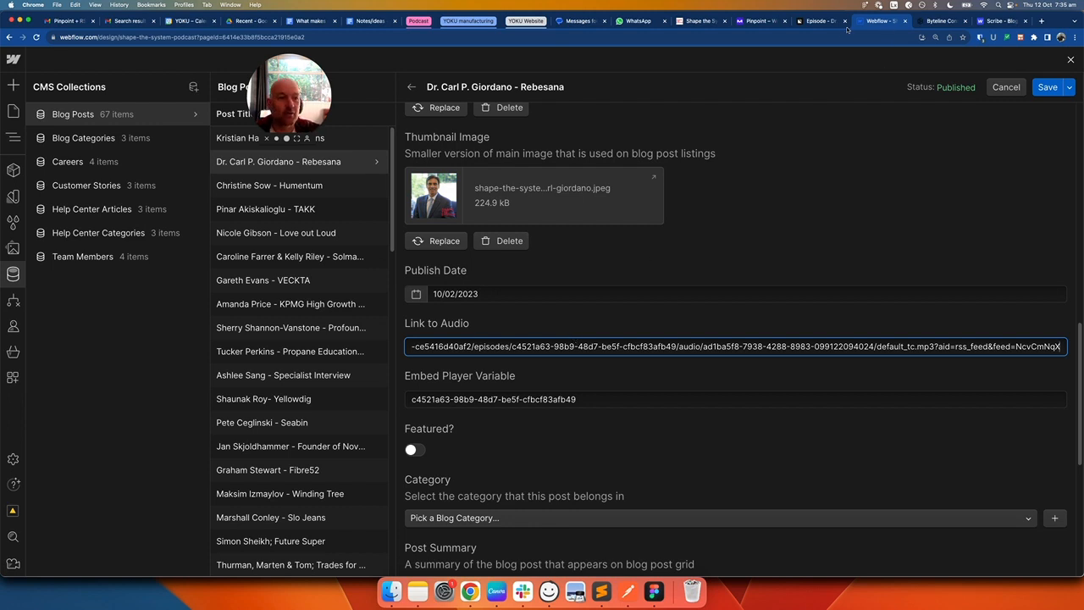
- Switch to the published Shape the System site, open its Episodes page and browse the audio players in the episode list
left_click(696, 21)
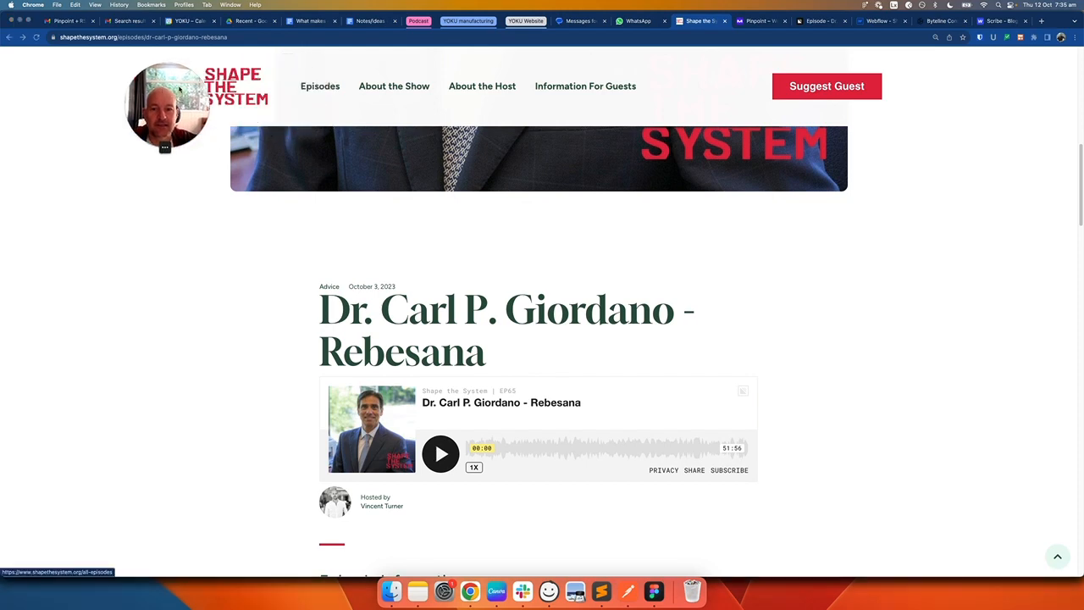
left_click(320, 88)
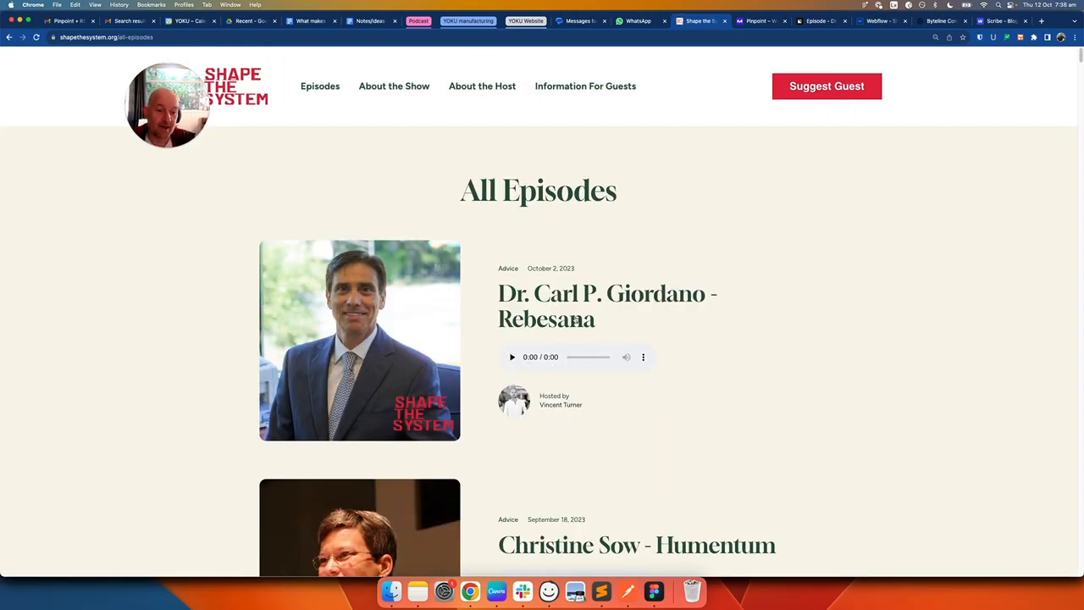
scroll(592, 351, "down", 5)
scroll(592, 351, "down", 20)
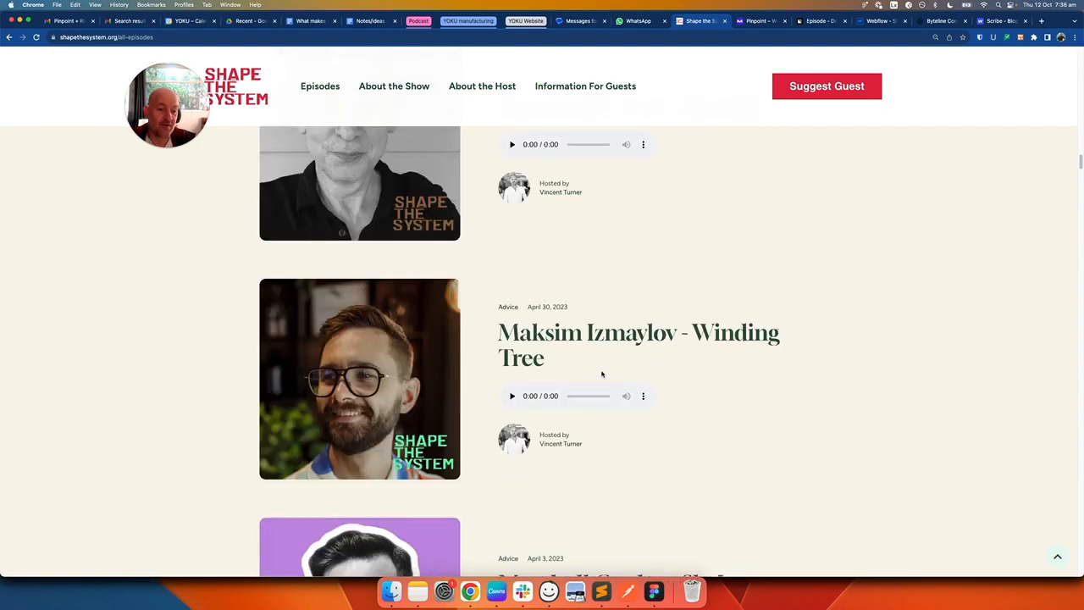
scroll(602, 375, "down", 20)
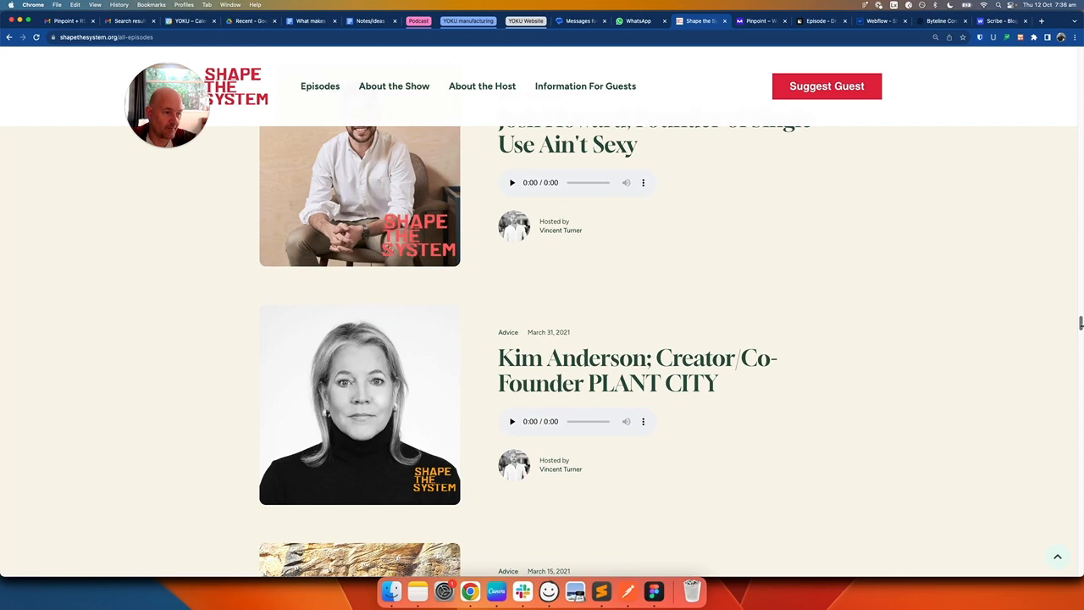
left_click_drag(1081, 323, 1039, 94)
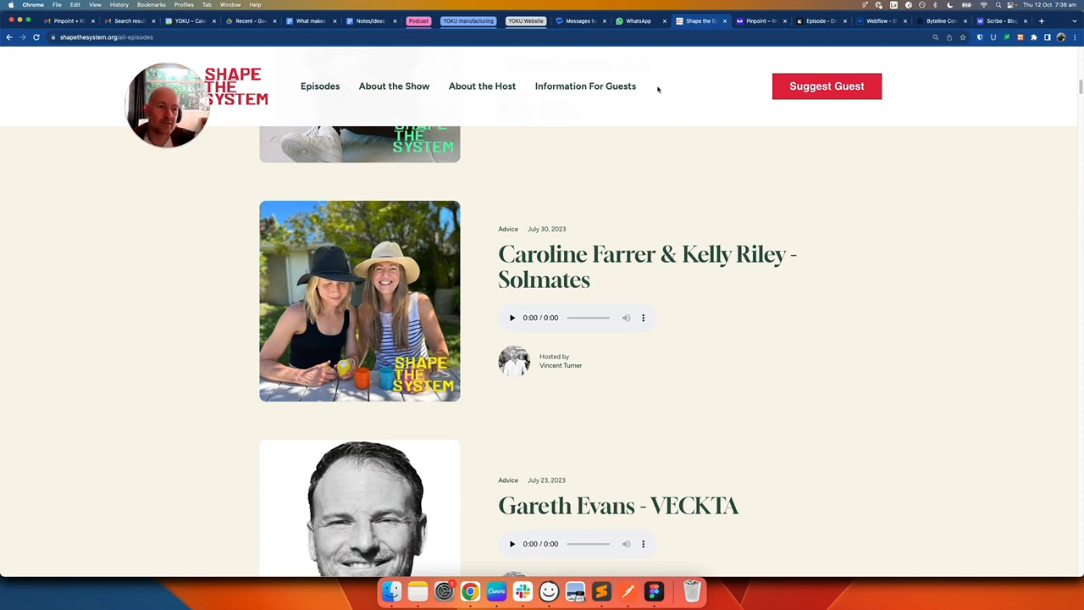
- Return to the episode's CMS item in Webflow and examine the ID segment after /audio/ in the Link to Audio URL
left_click(877, 21)
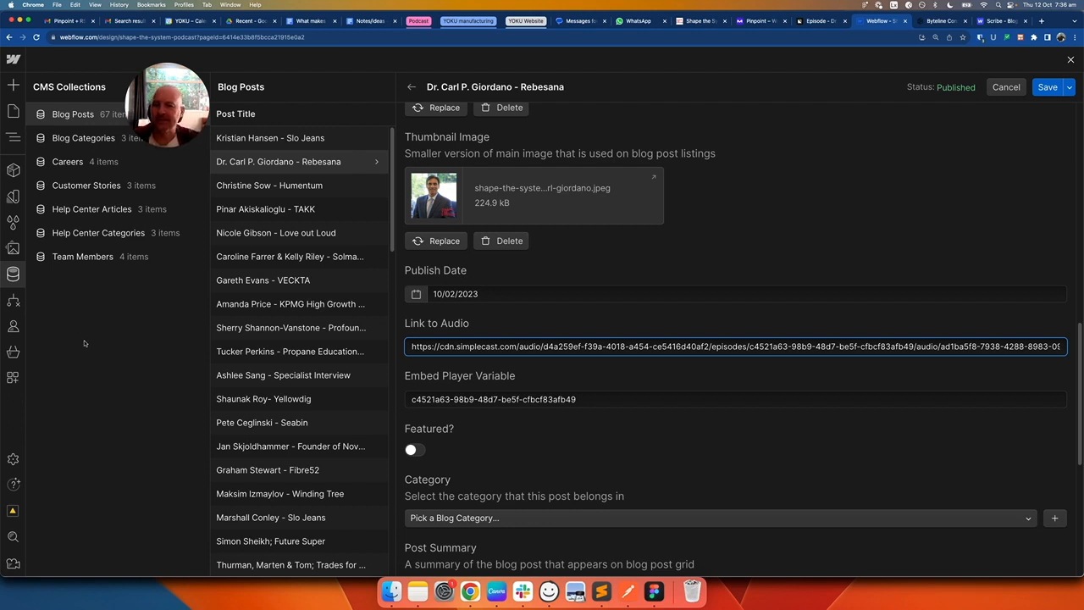
left_click(739, 346)
scroll(737, 338, "down", 2)
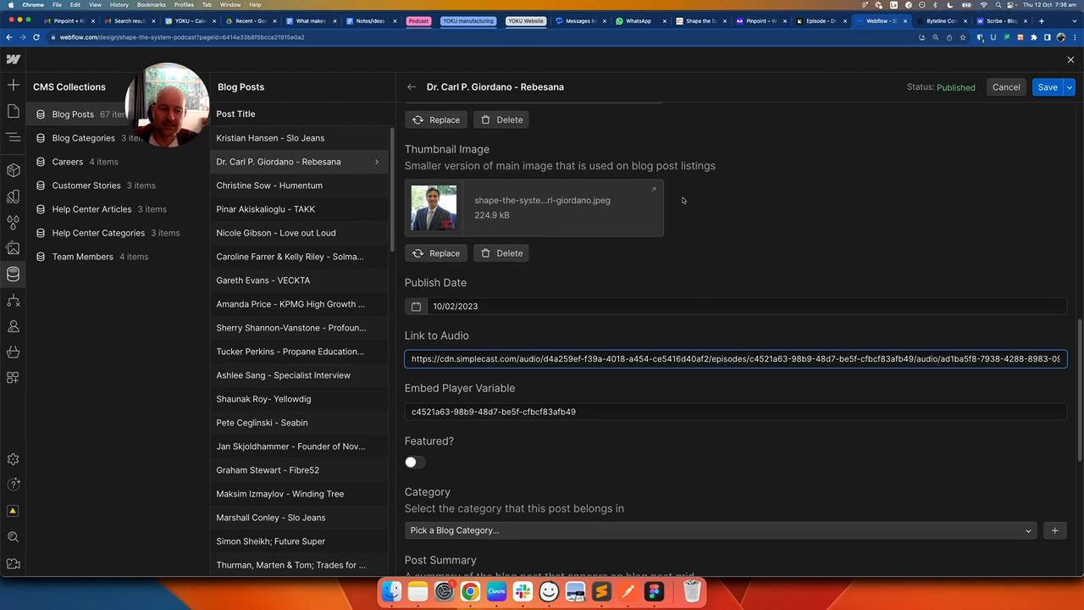
double_click(546, 284)
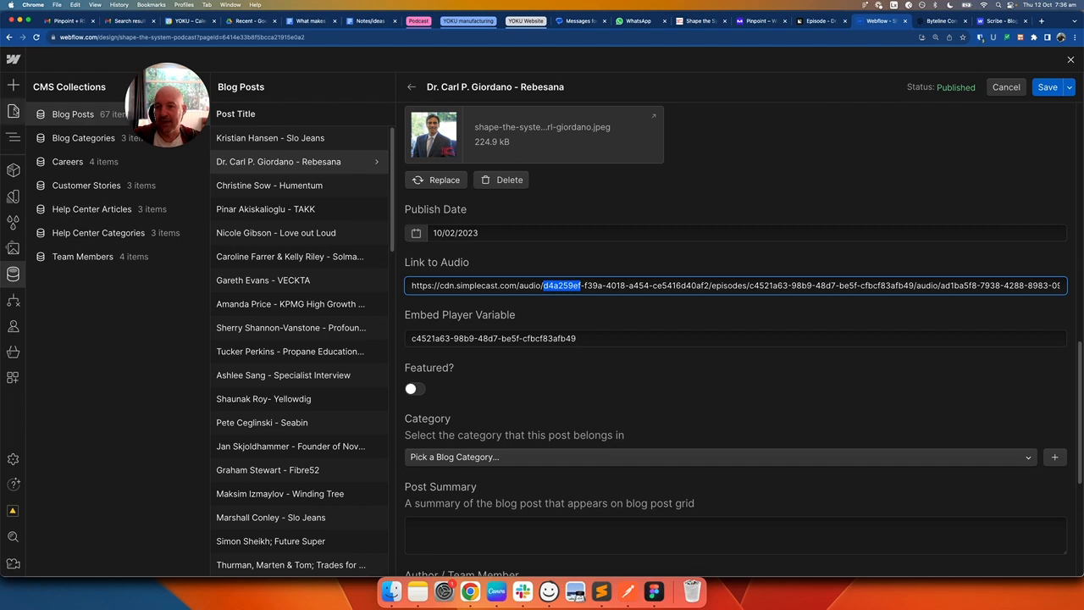
- Open the Blog Posts Template page in the Designer and view the code of the HTML Embed that holds the episode player
left_click(13, 111)
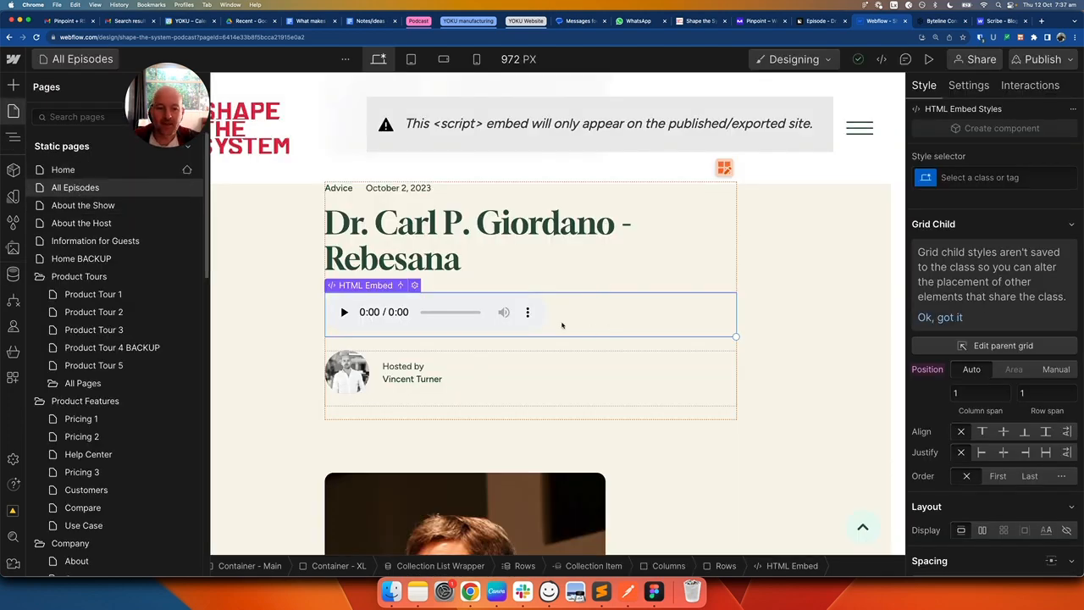
scroll(564, 331, "down", 5)
scroll(564, 331, "down", 10)
scroll(564, 331, "up", 1)
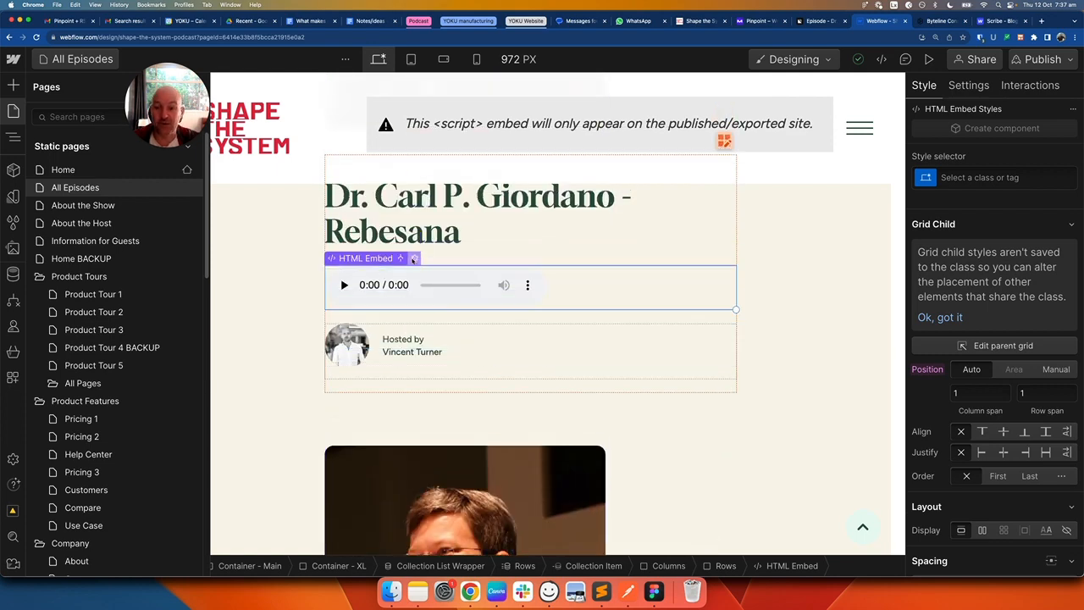
scroll(86, 269, "down", 10)
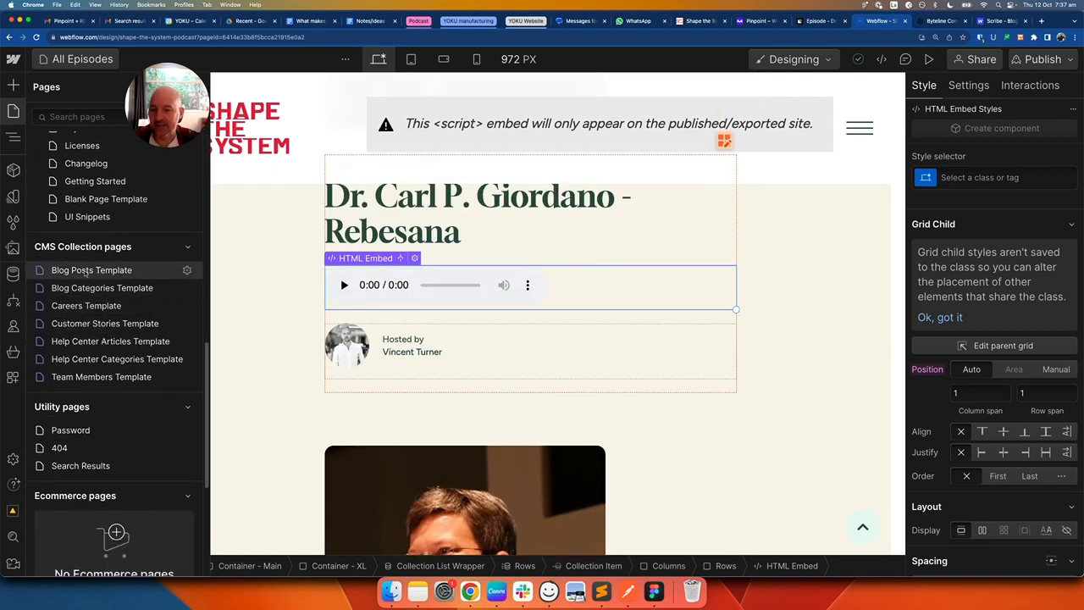
left_click(91, 269)
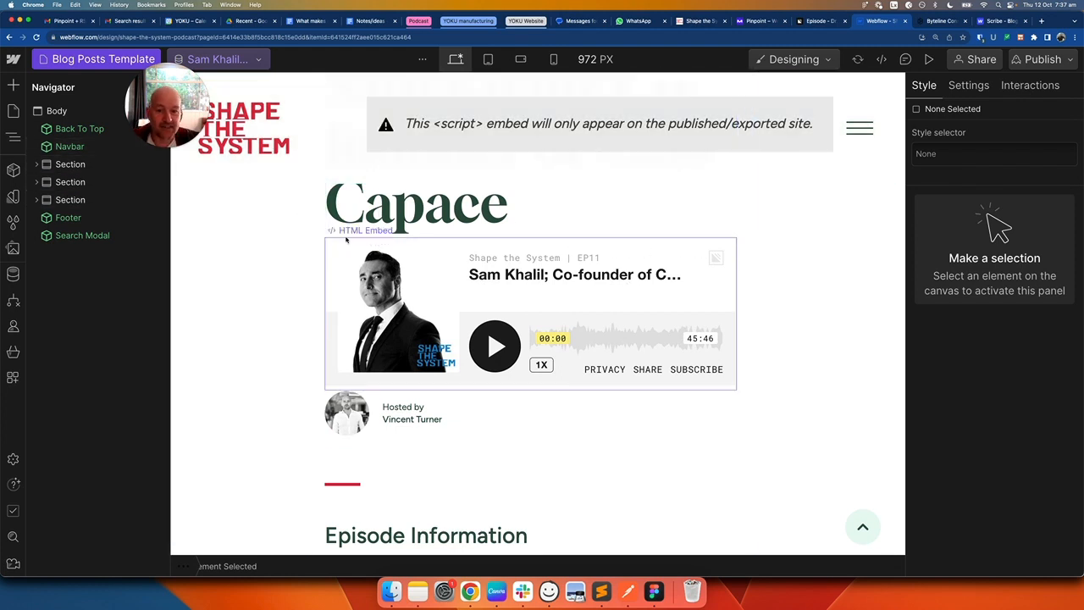
left_click(380, 236)
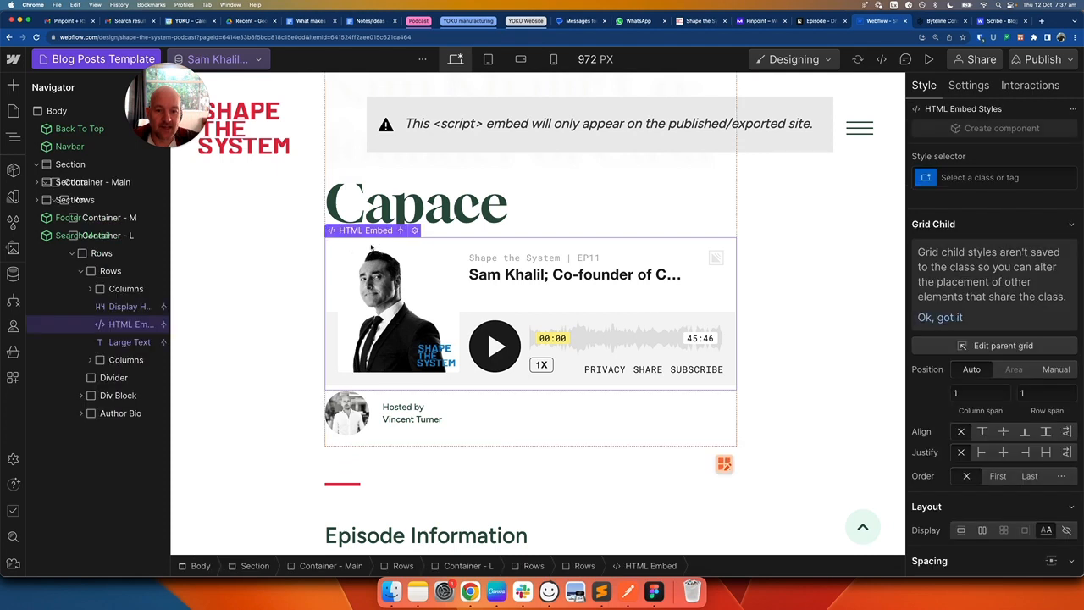
left_click(414, 231)
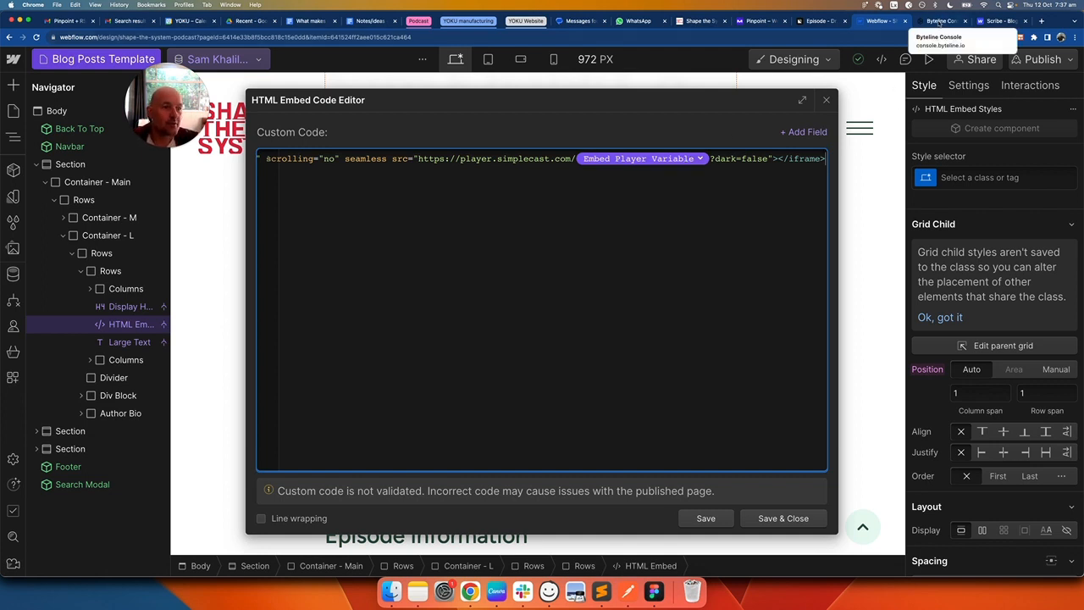
- Review the Webflow field mapping in Byteline, and open the Shape the System show's Distribution settings in Simplecast to view its RSS feed
left_click(941, 20)
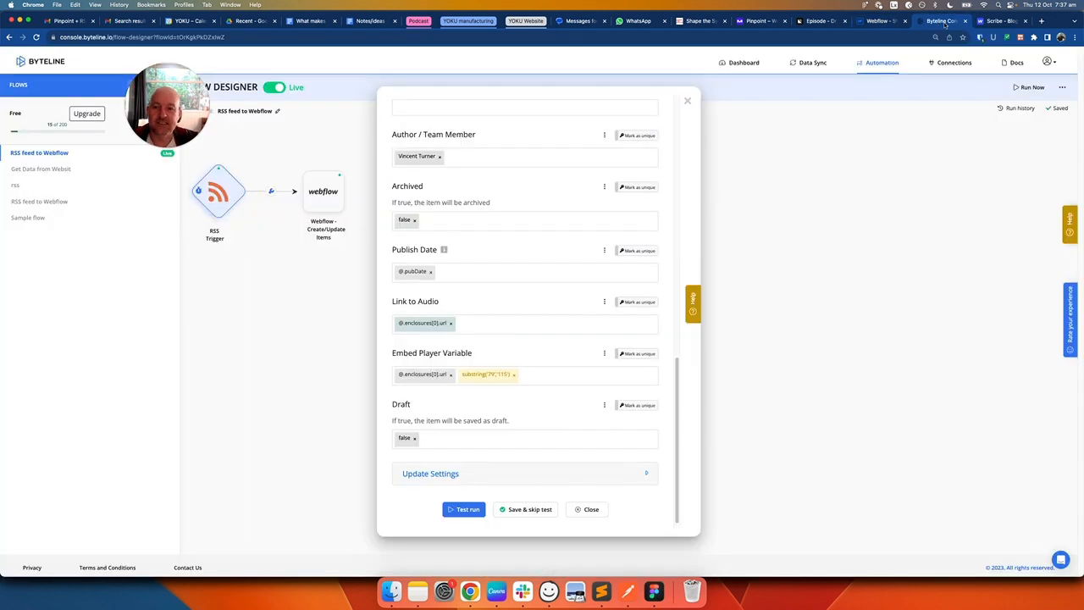
scroll(457, 311, "up", 10)
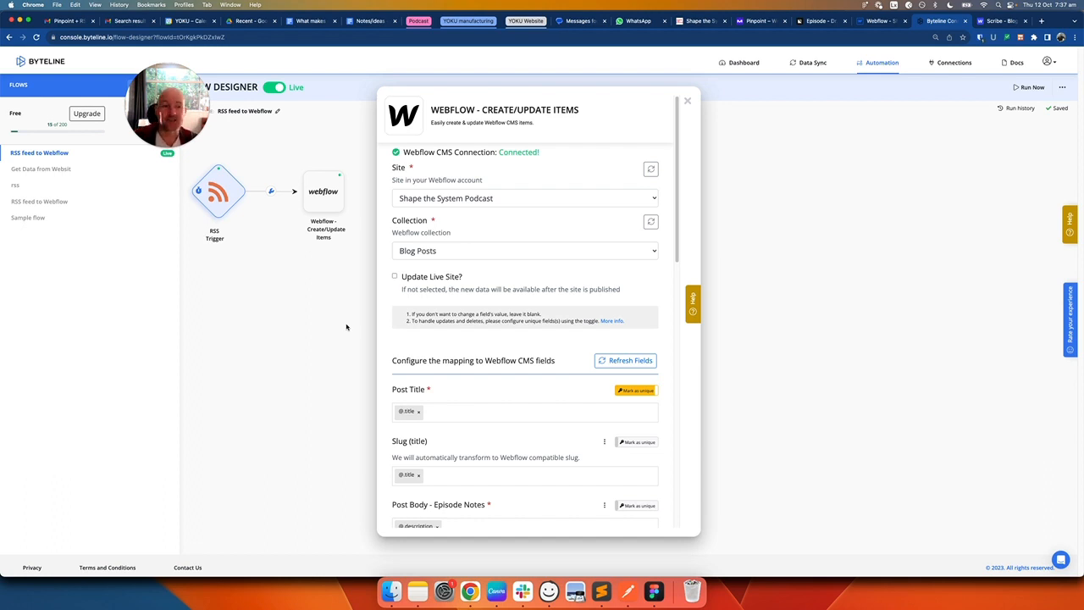
left_click(808, 23)
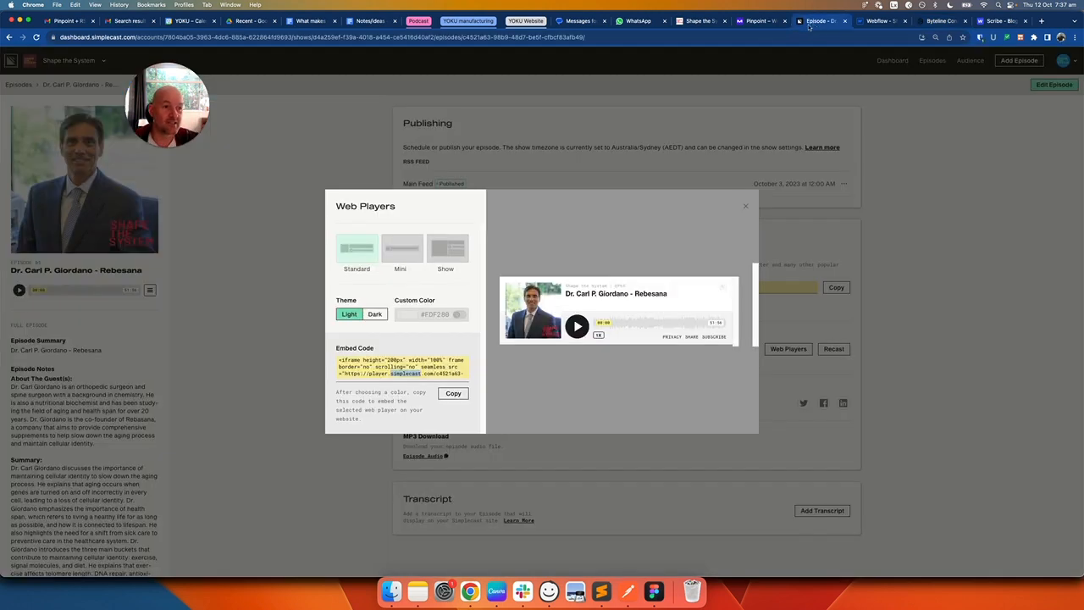
left_click(204, 287)
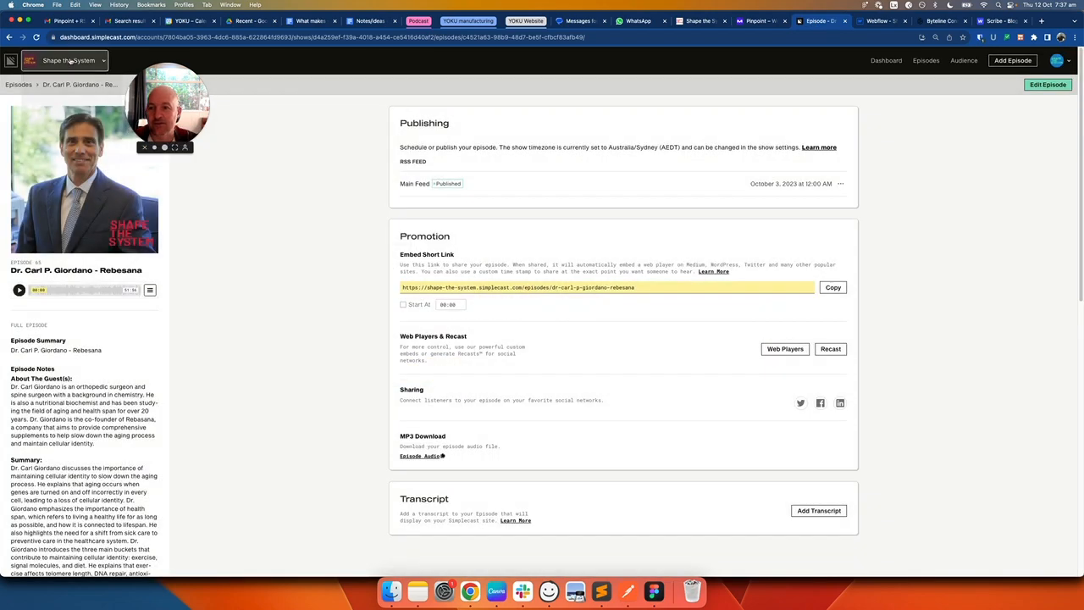
left_click(70, 60)
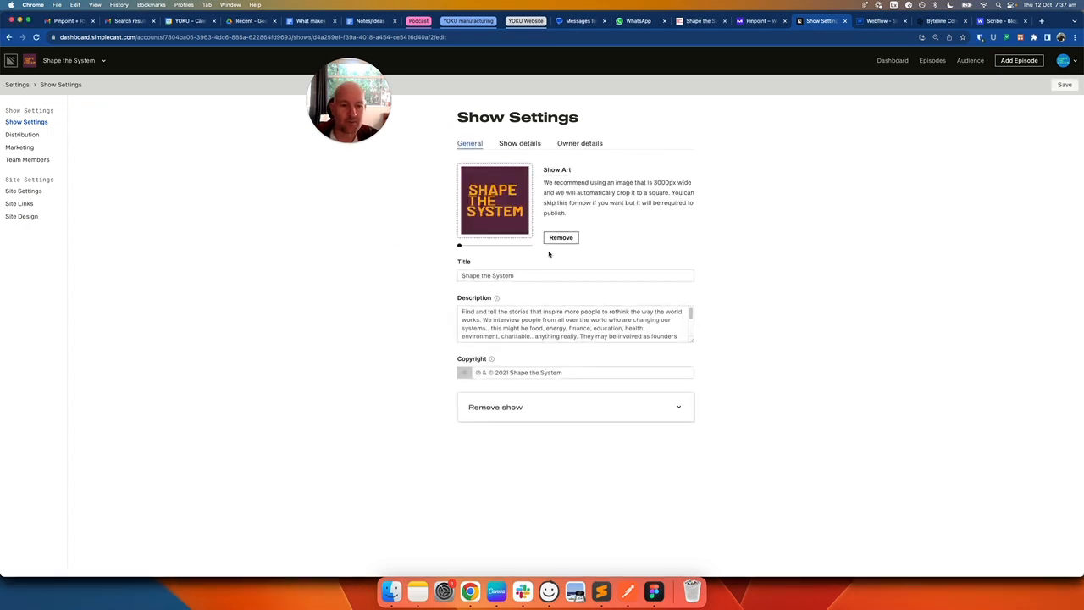
left_click(20, 135)
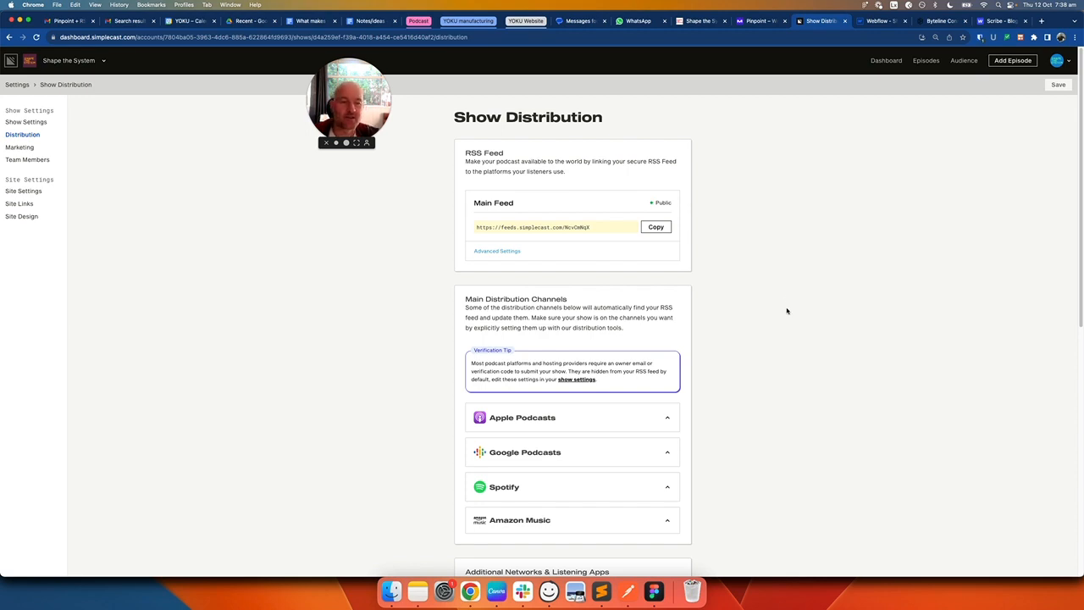
- Switch to Byteline, leave the Webflow node's settings, review the RSS Trigger's Feed URL, and close the trigger discarding any changes
left_click(941, 21)
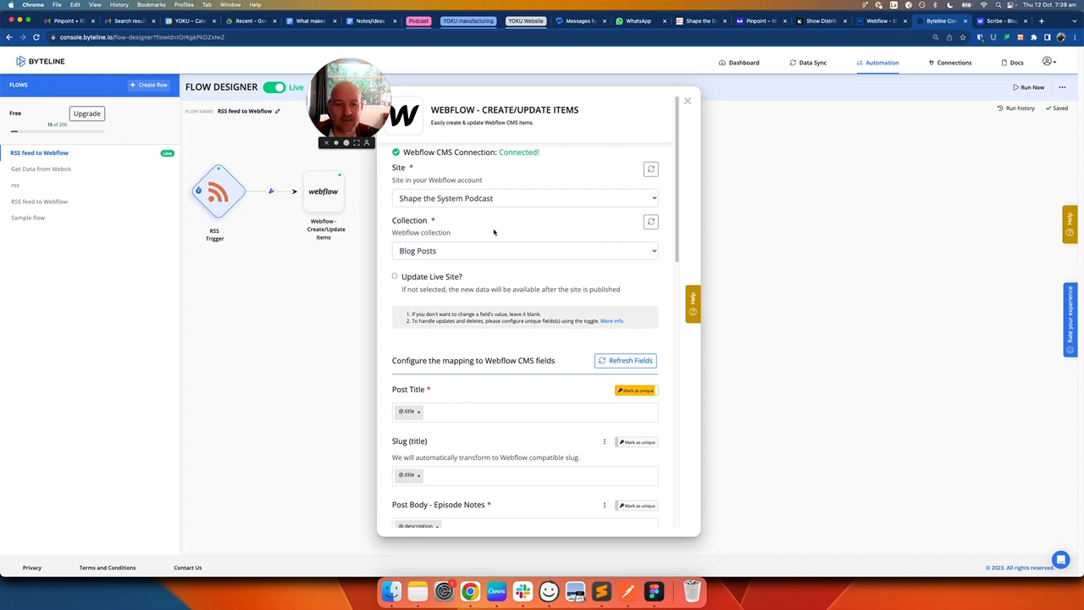
left_click(236, 203)
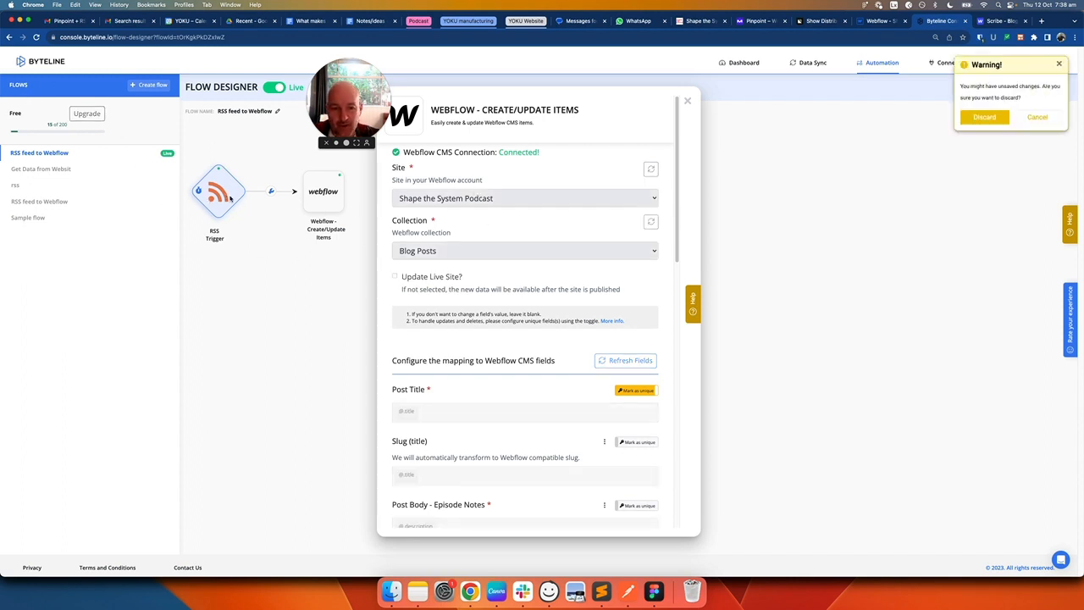
left_click(981, 117)
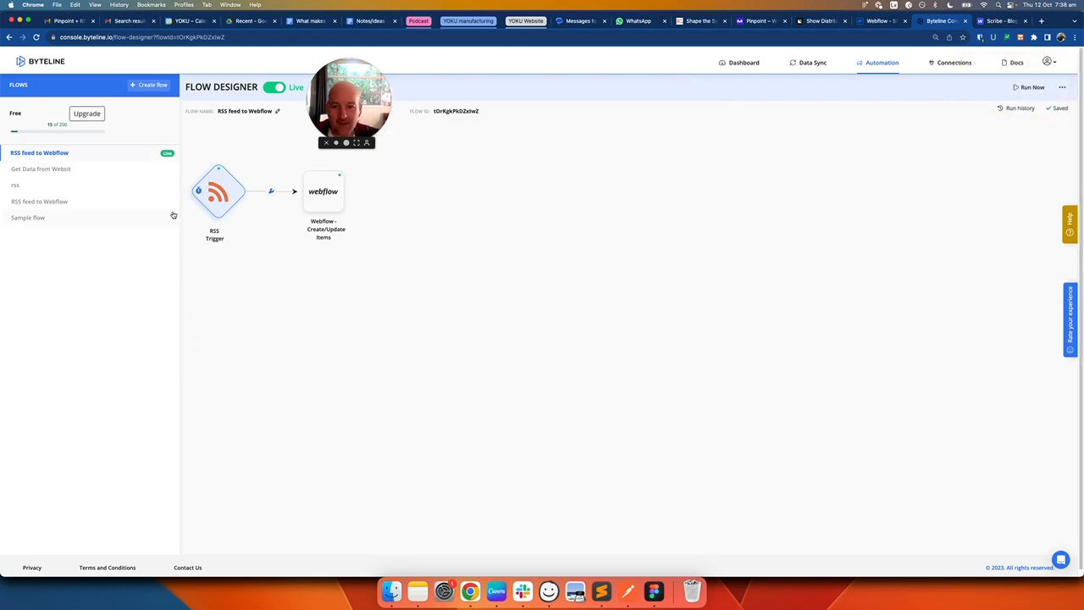
left_click(221, 196)
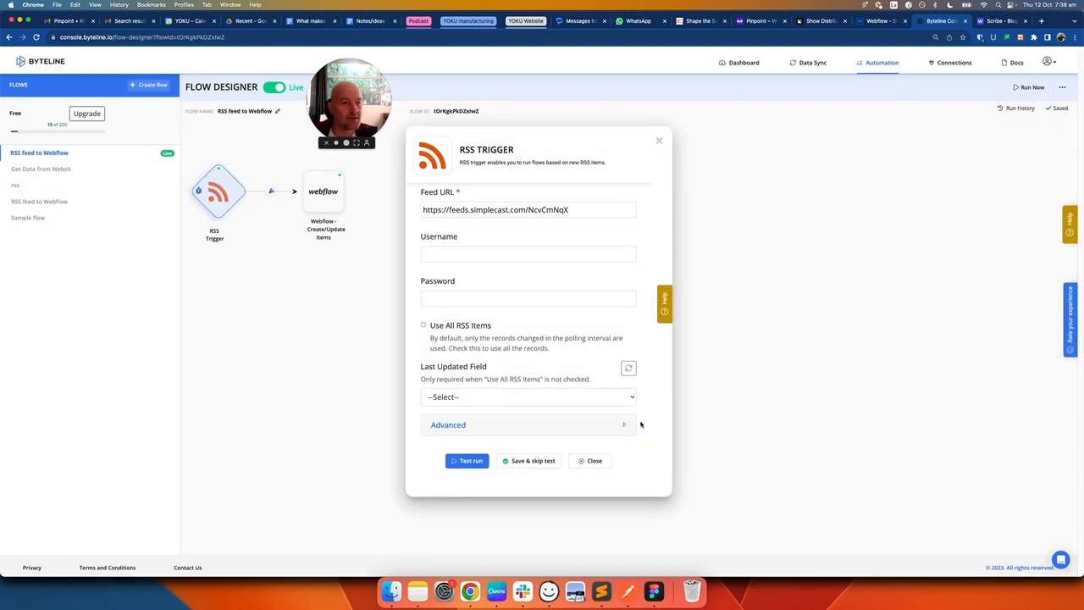
left_click(595, 460)
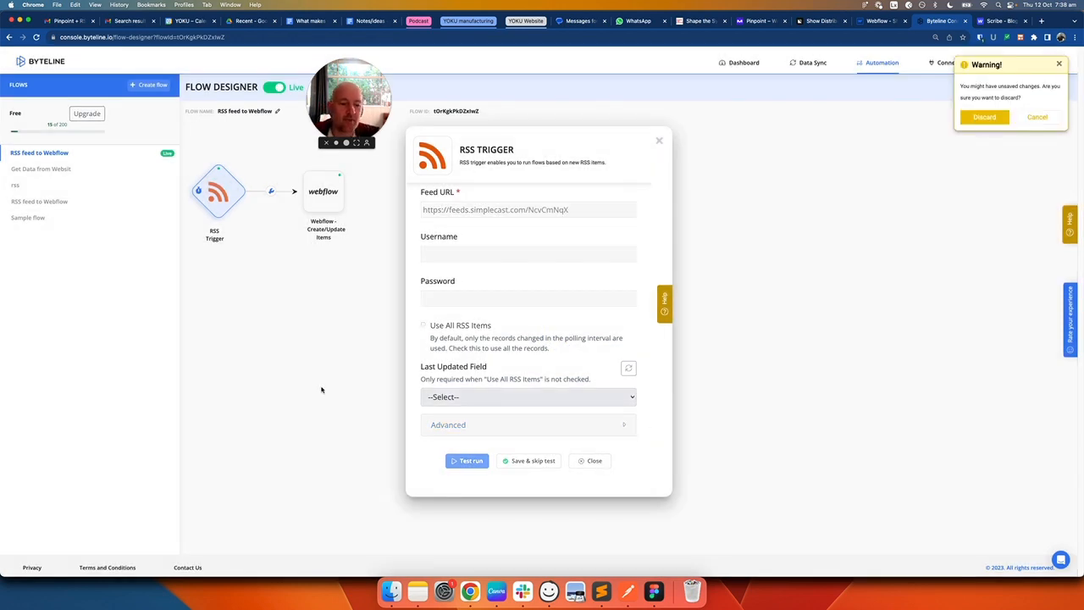
left_click(984, 118)
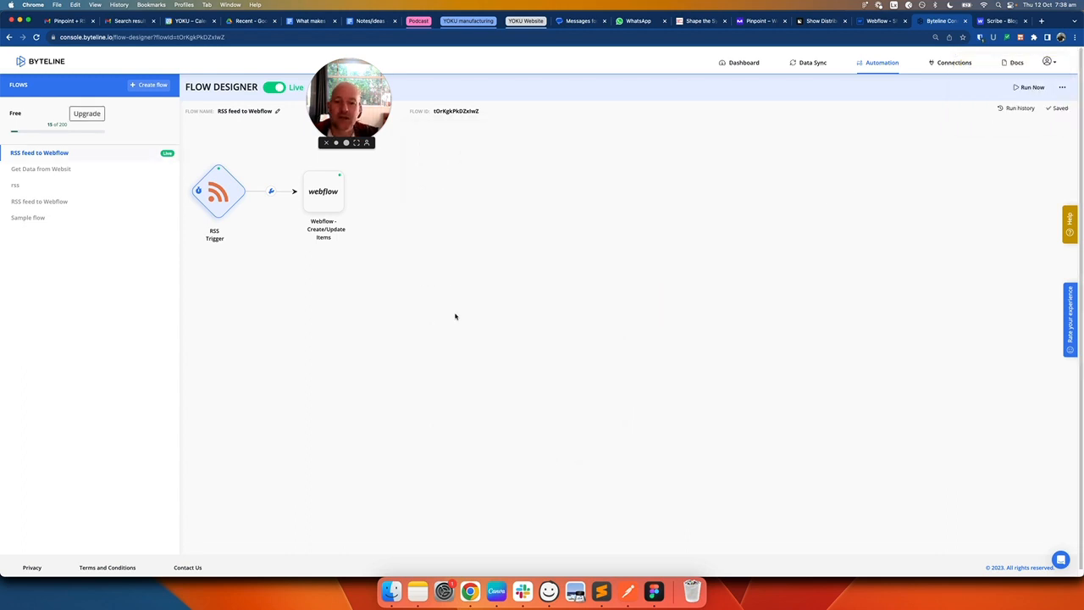
- Open the Webflow Create/Update Items node, check the Shape the System Podcast site and Blog Posts collection selections, and close it
left_click(320, 193)
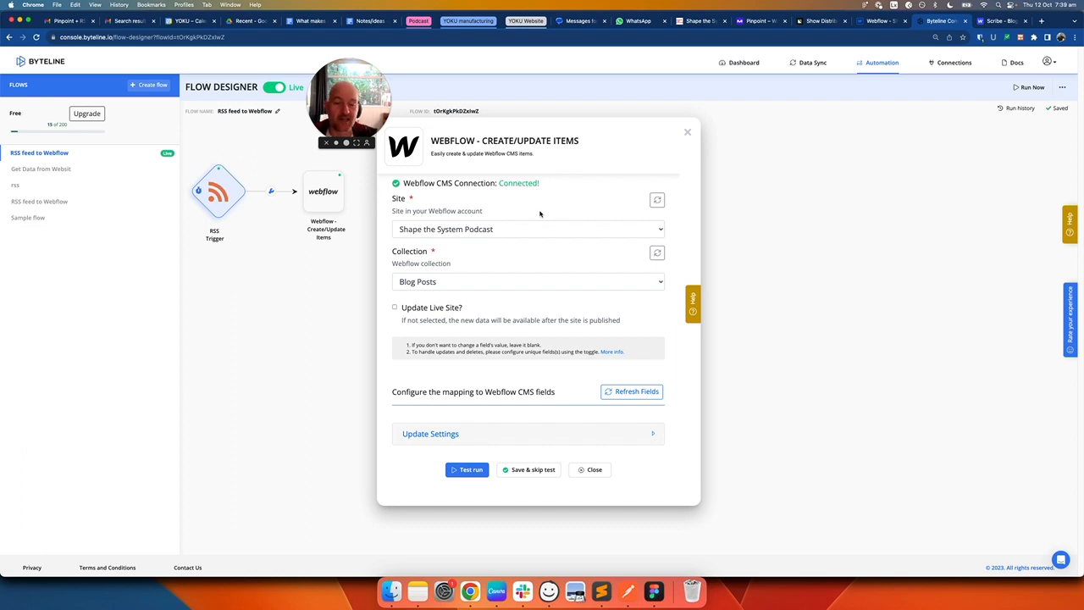
left_click(486, 283)
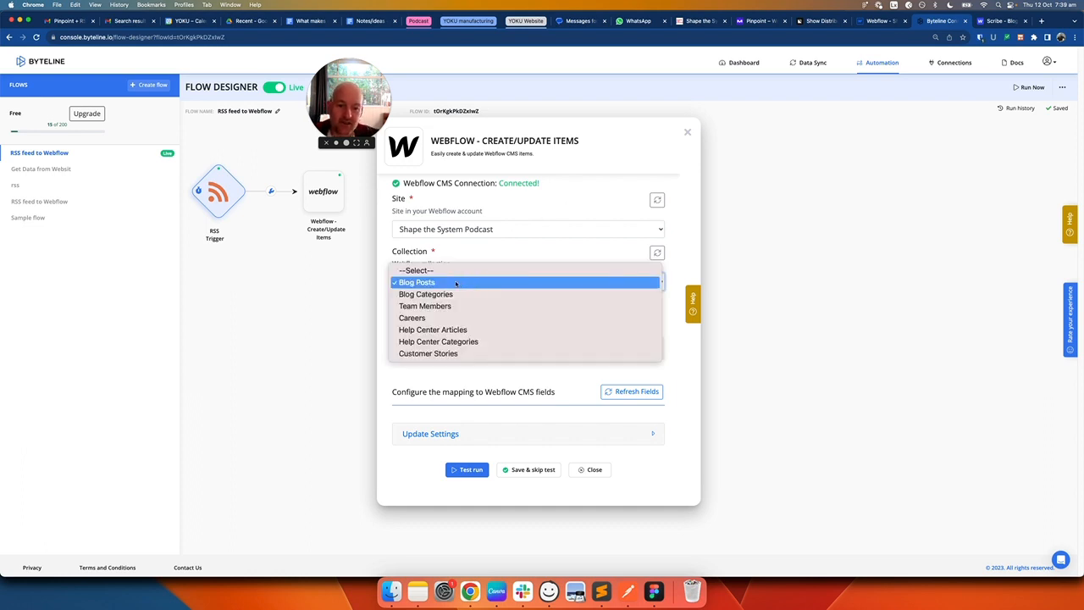
left_click(423, 283)
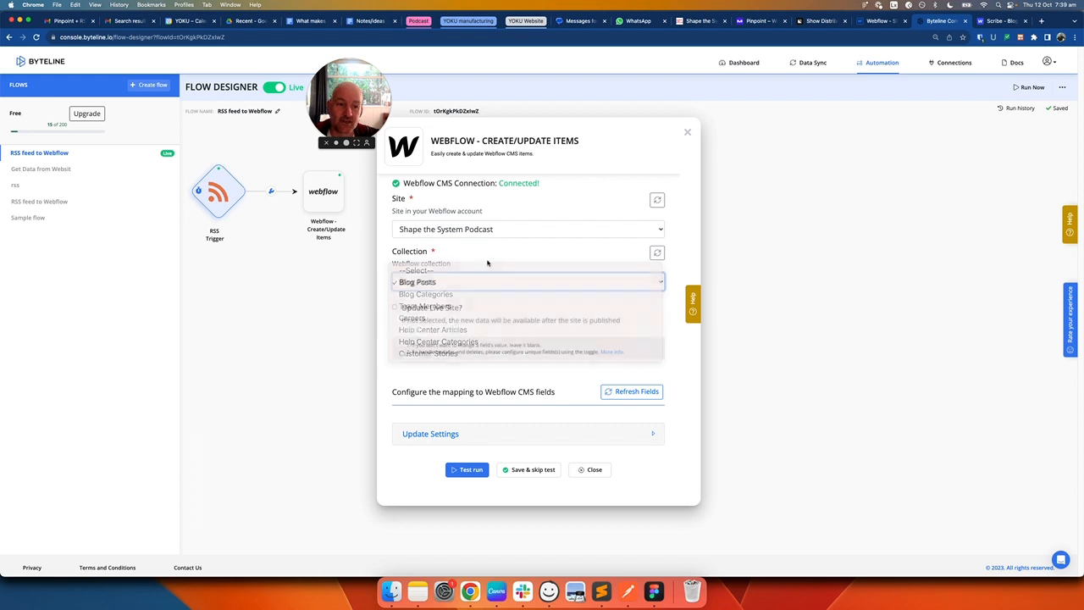
left_click(482, 230)
left_click(484, 247)
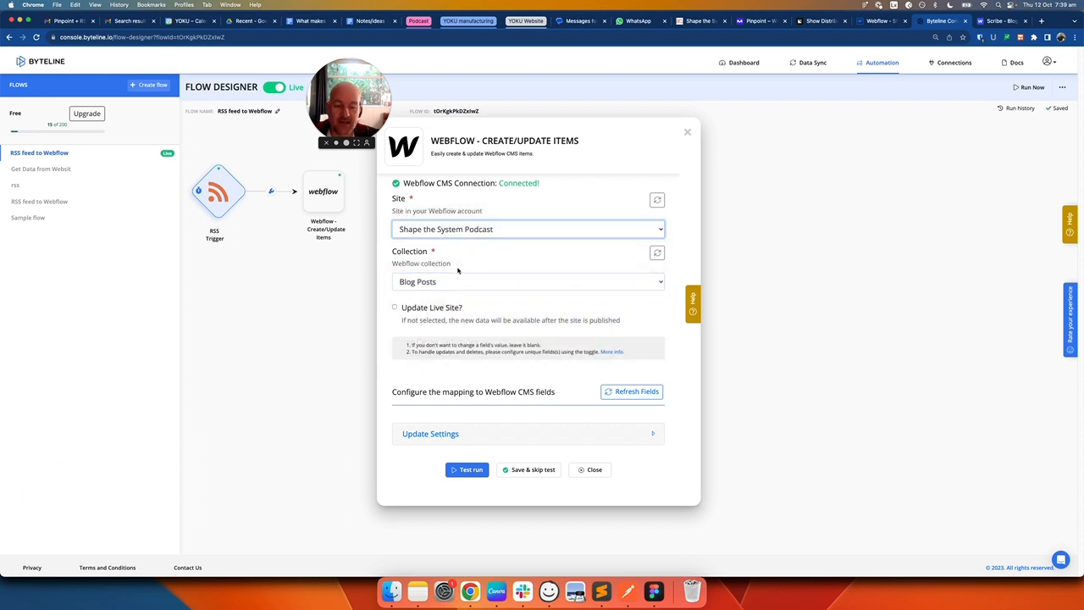
left_click(593, 470)
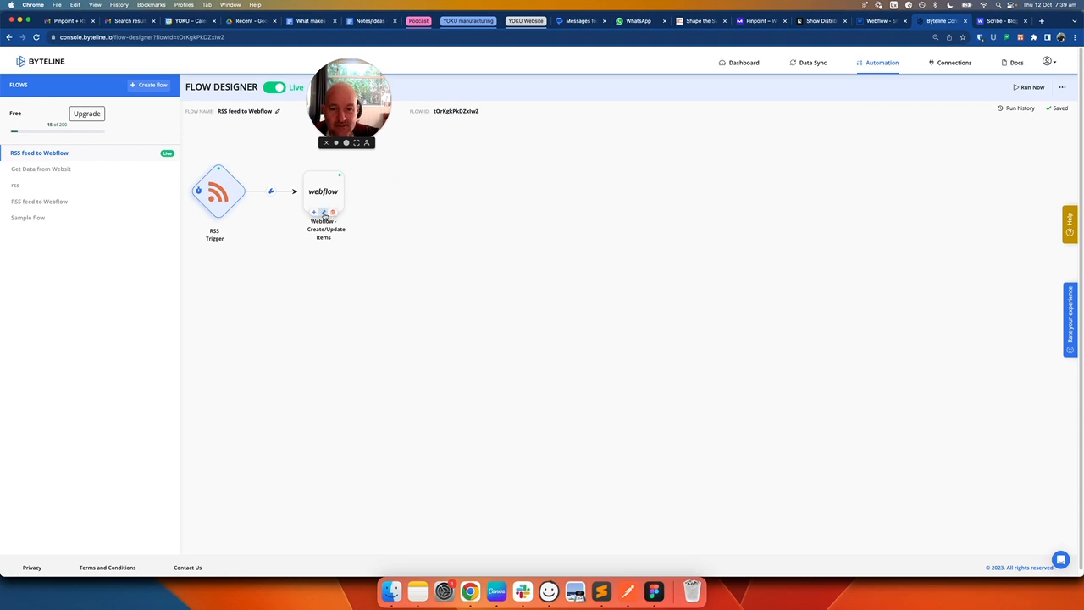
- Open the Webflow Create/Update Items node and refresh the fields in its Webflow CMS mapping
left_click(325, 216)
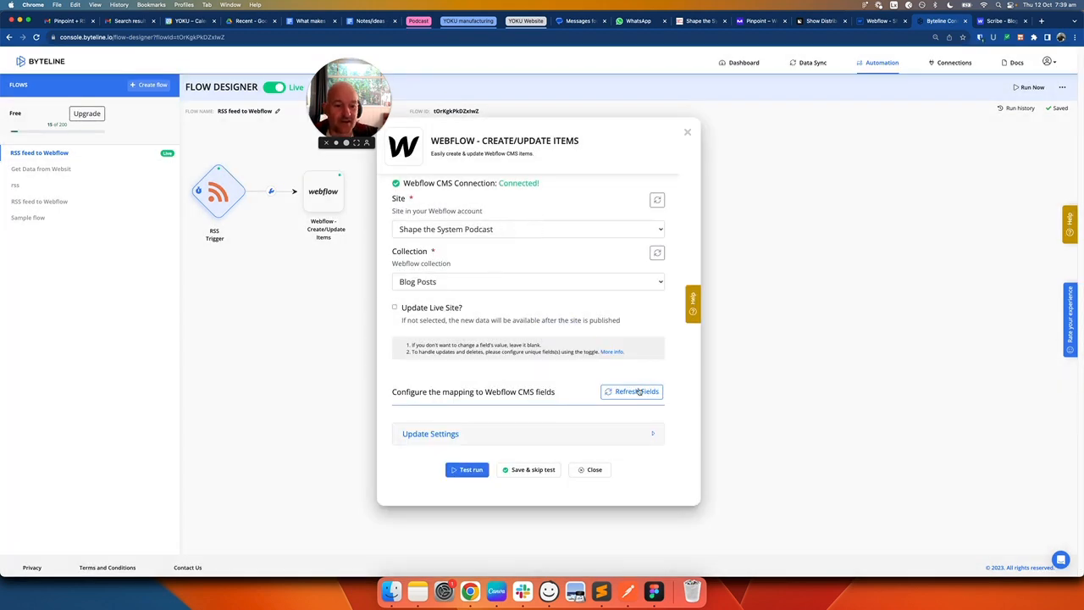
left_click(636, 398)
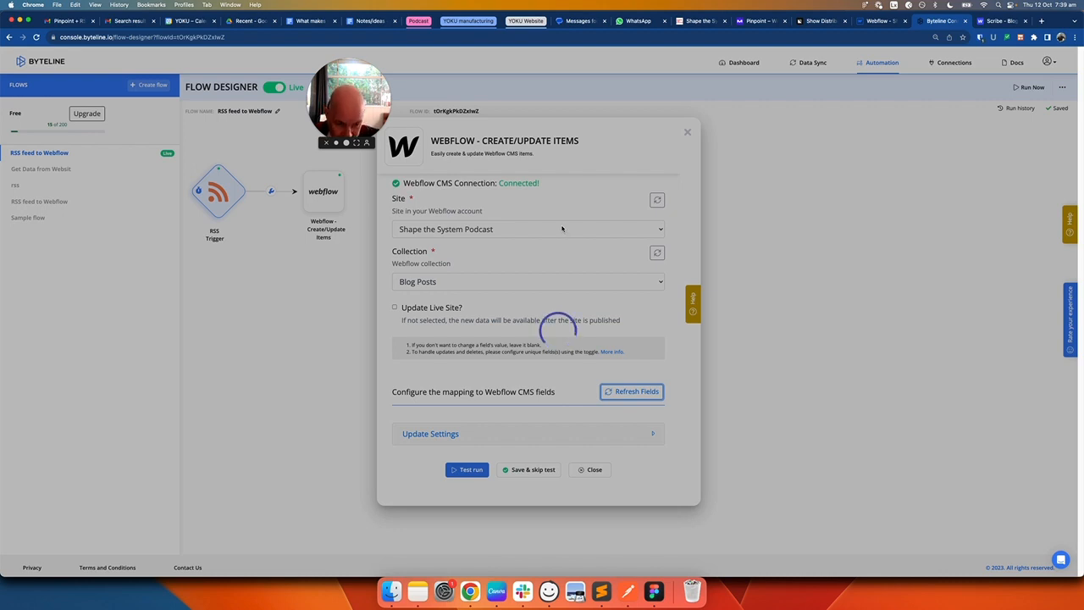
scroll(557, 238, "down", 4)
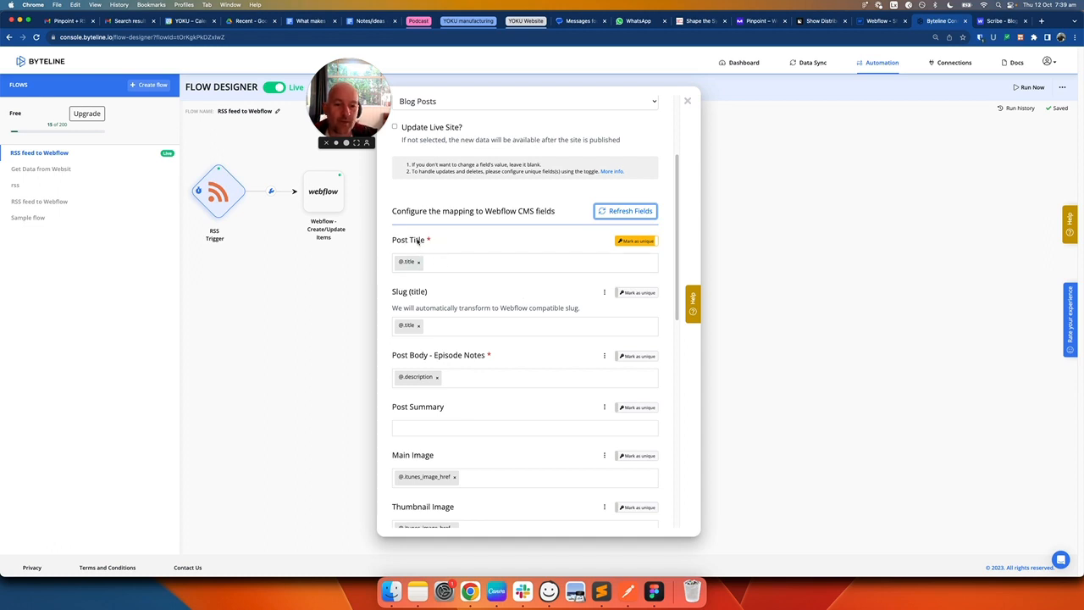
- Switch to Webflow, open the Blog Posts collection in the CMS, and open the Rebesana episode's item
left_click(877, 23)
left_click(212, 268)
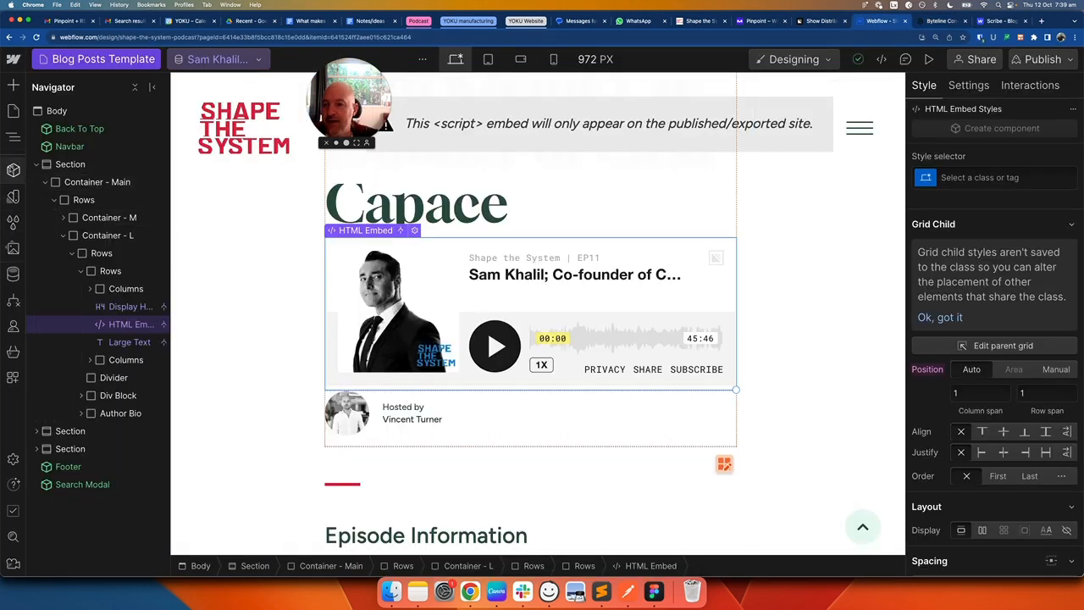
left_click(12, 167)
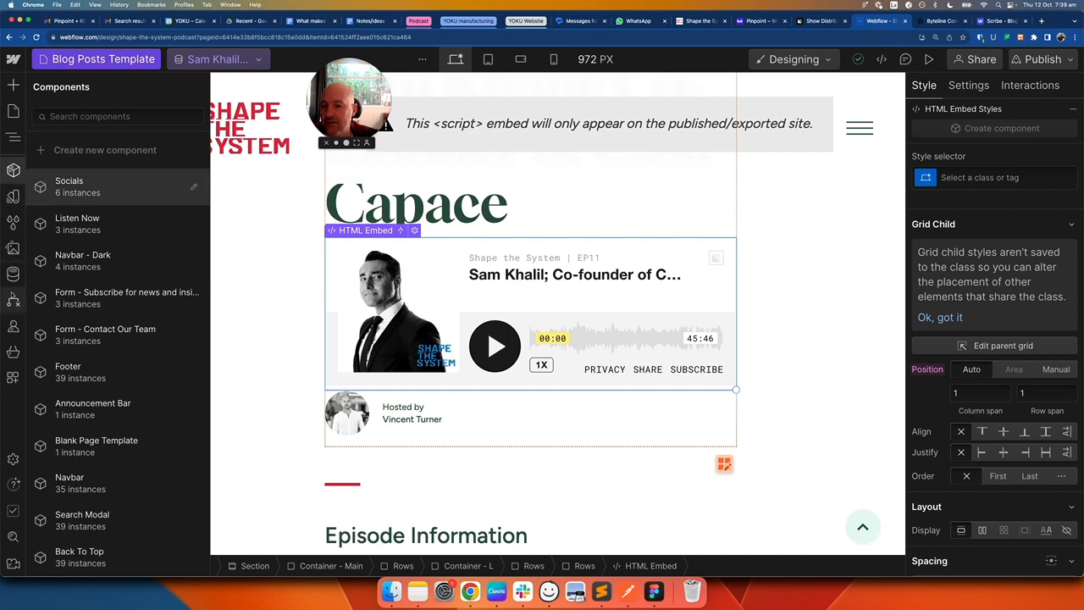
left_click(13, 273)
left_click(74, 117)
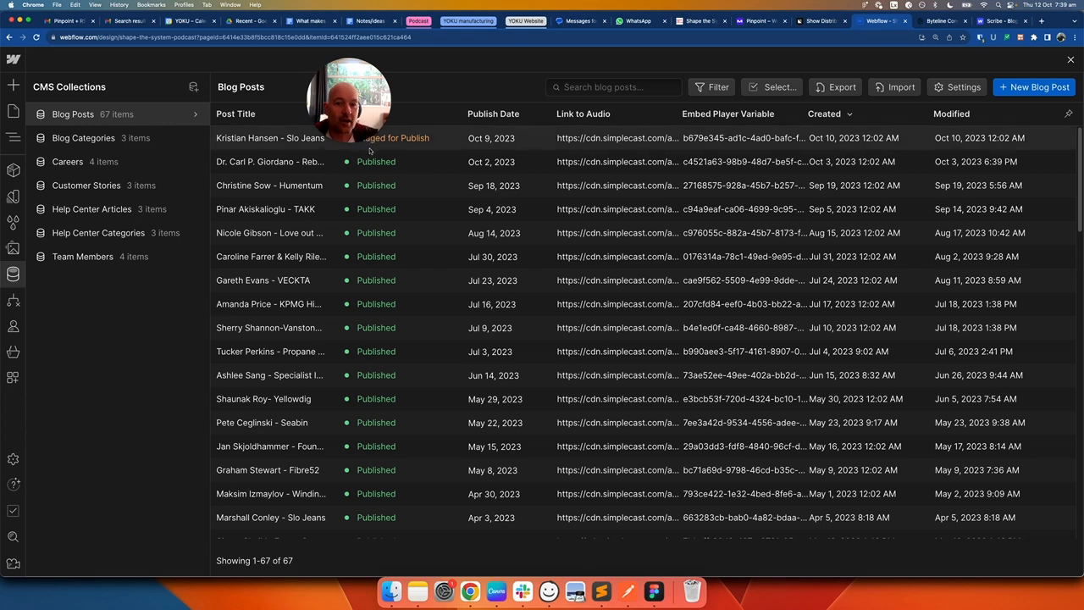
left_click(608, 160)
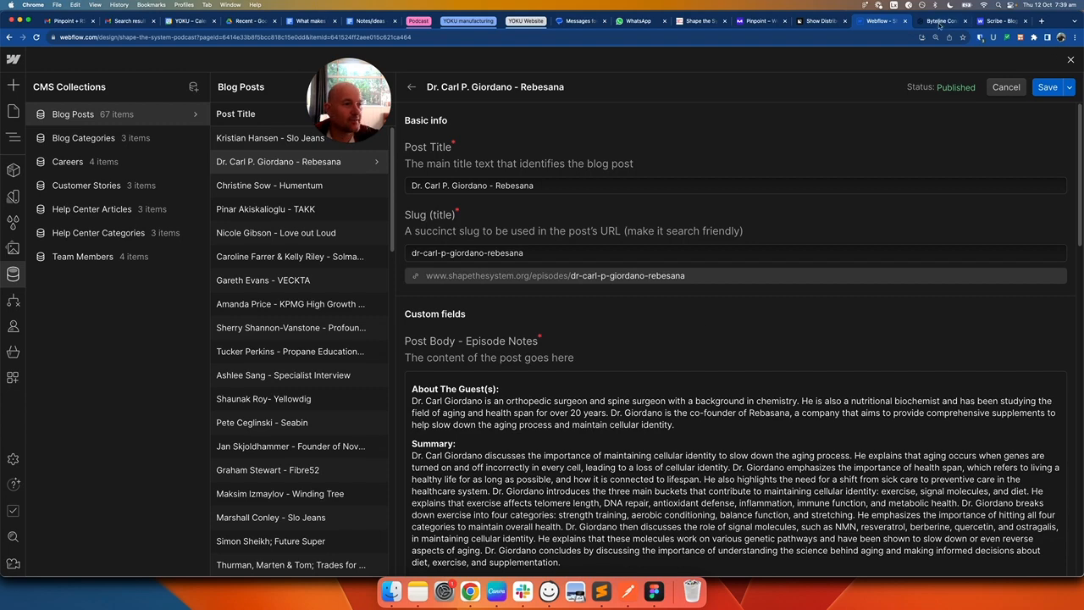
- Return to Byteline, inspect the RSS variables available for Post Title, close the list, and review the slug and post body mappings
left_click(940, 21)
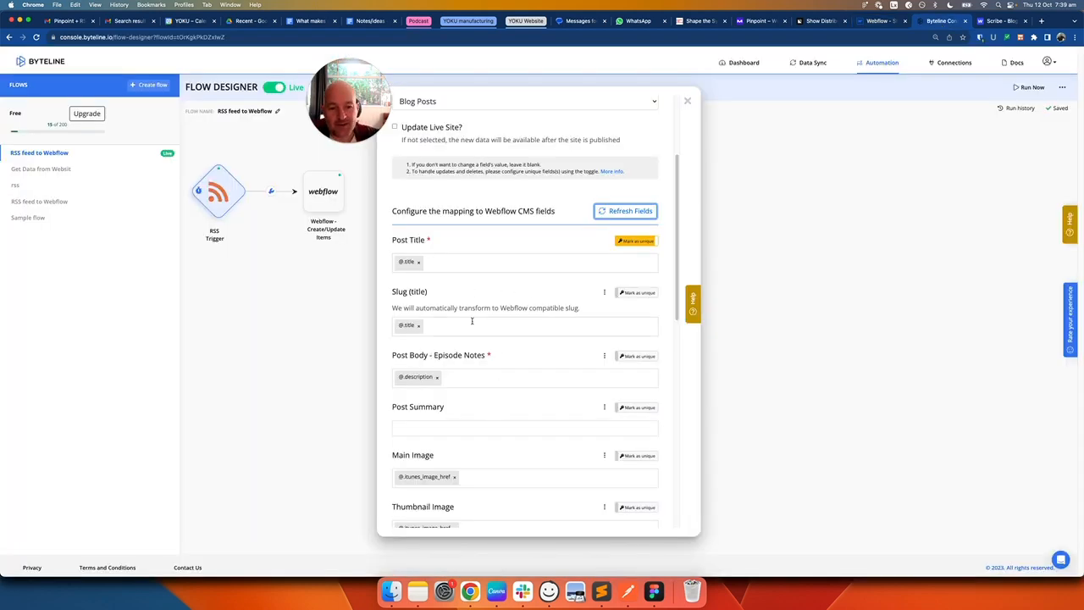
left_click(404, 266)
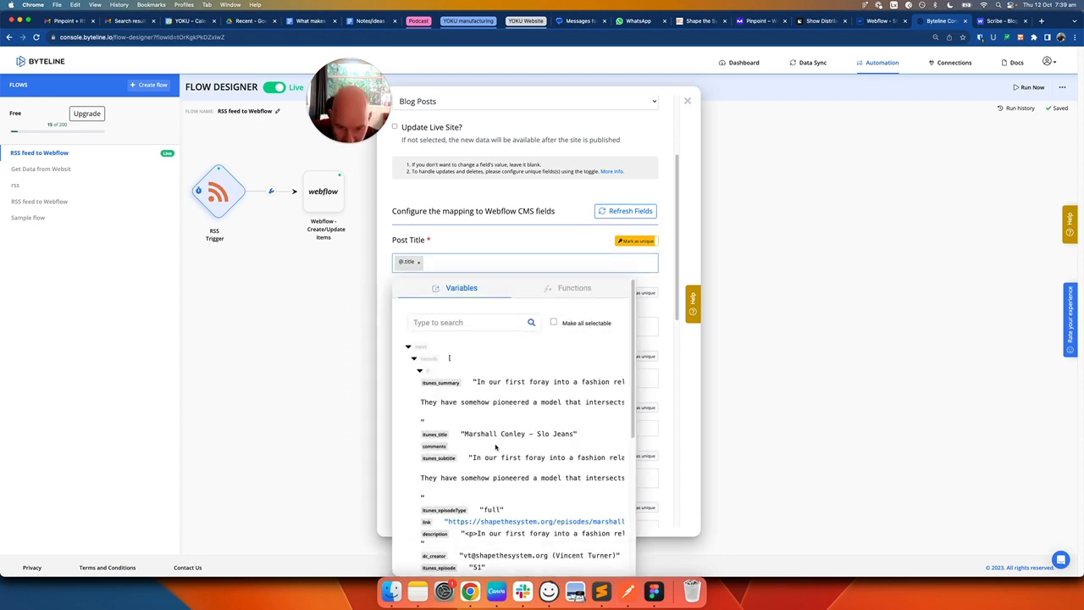
scroll(505, 414, "down", 2)
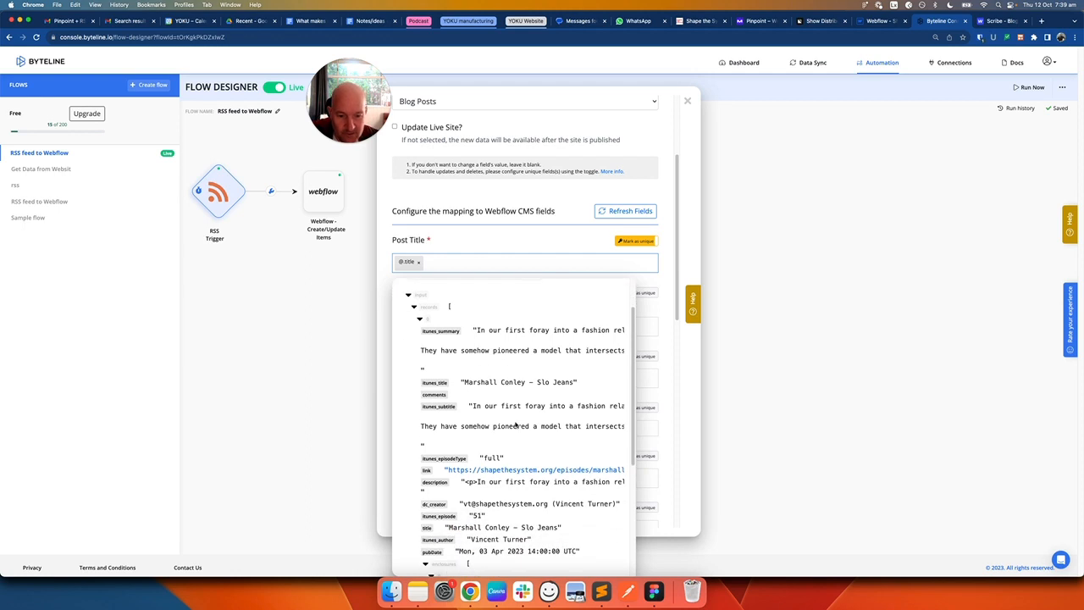
scroll(469, 429, "down", 1)
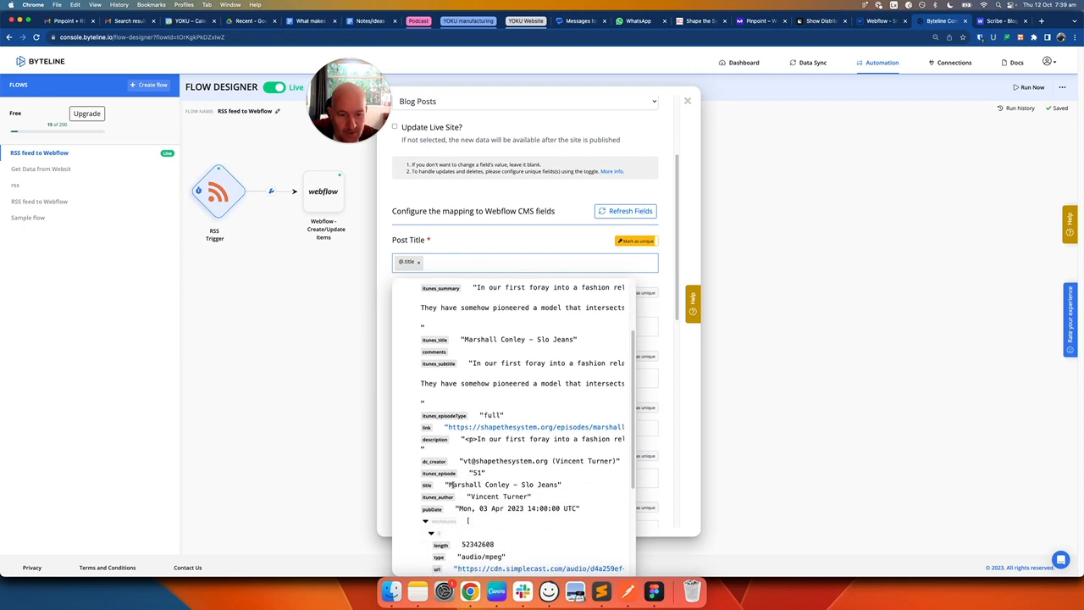
left_click(633, 281)
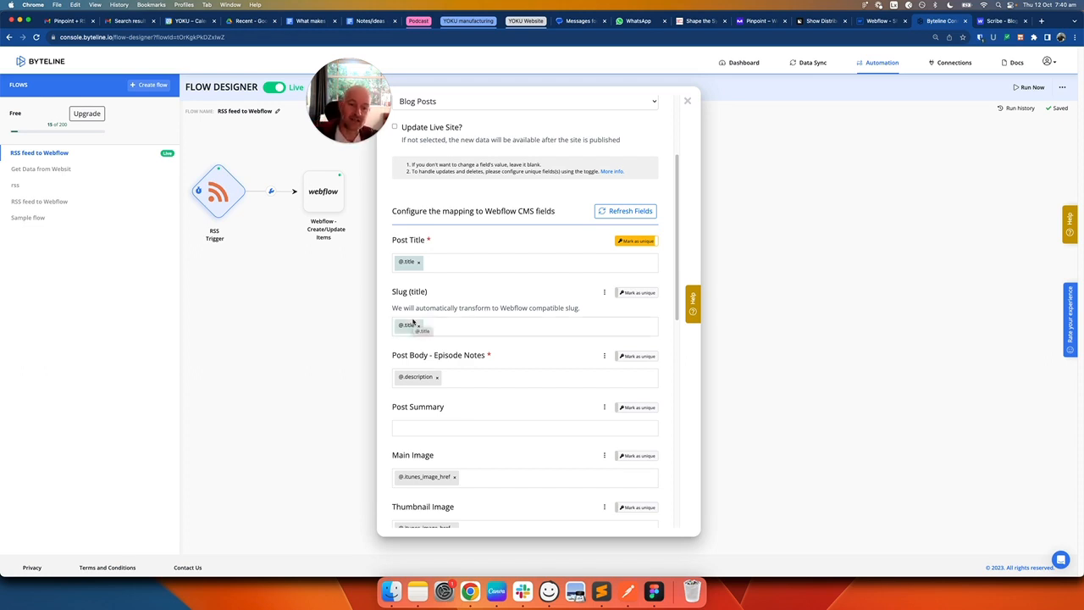
left_click_drag(413, 321, 417, 323)
scroll(427, 313, "down", 2)
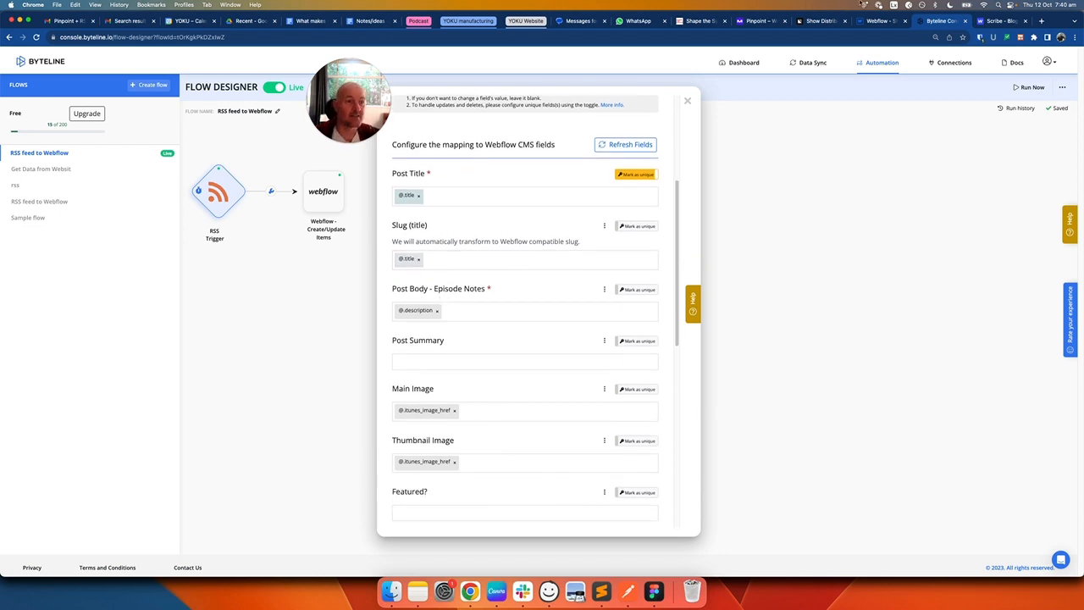
- Open the Rebesana episode from the live site's All Episodes page and review its Episode Information section
left_click(820, 21)
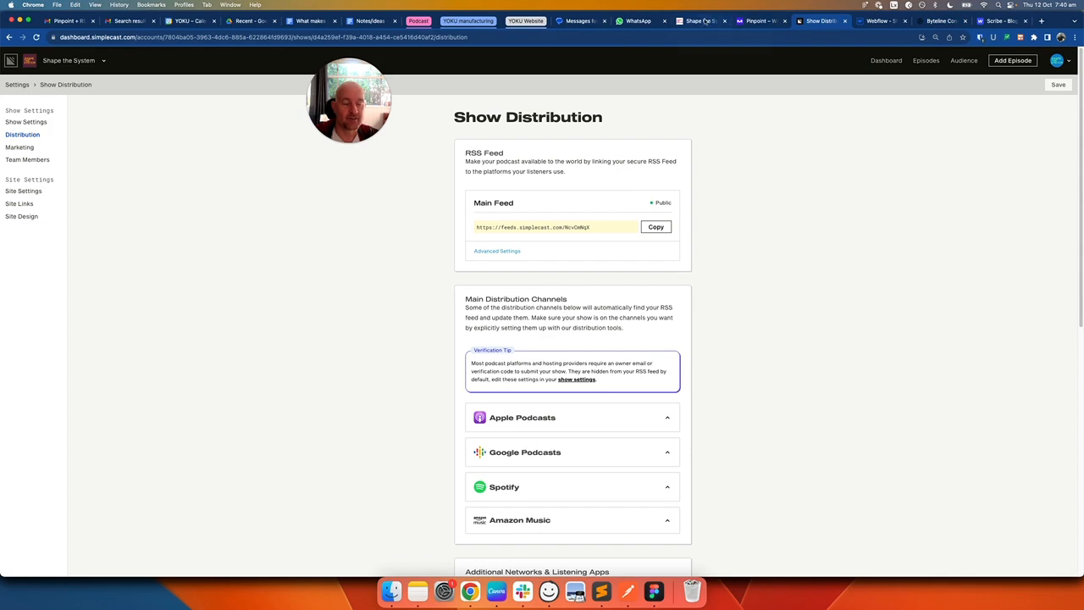
left_click(710, 22)
scroll(500, 315, "up", 5)
scroll(524, 311, "up", 6)
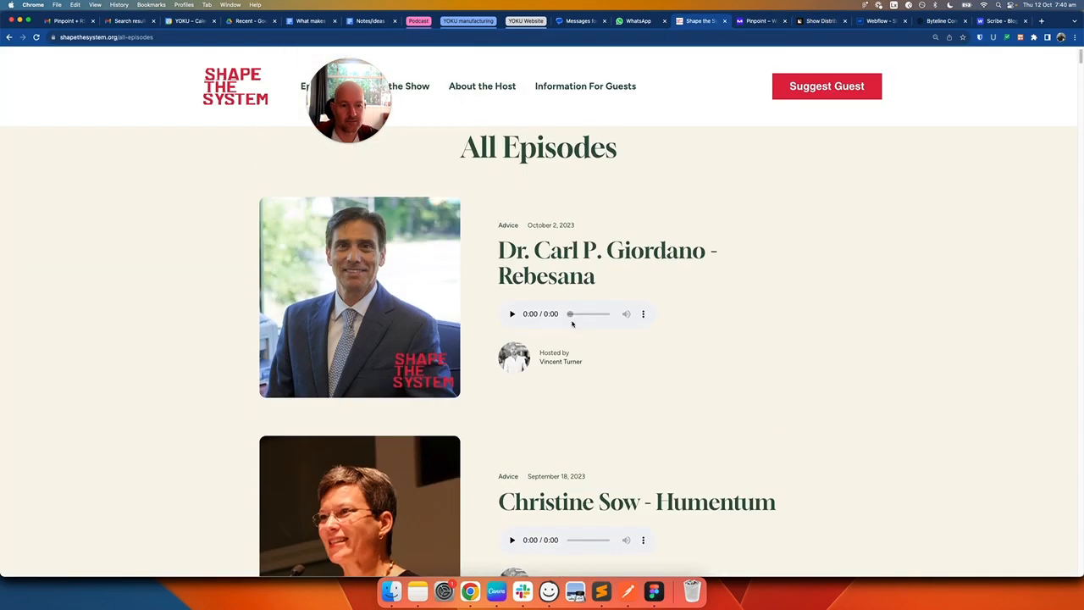
left_click(568, 267)
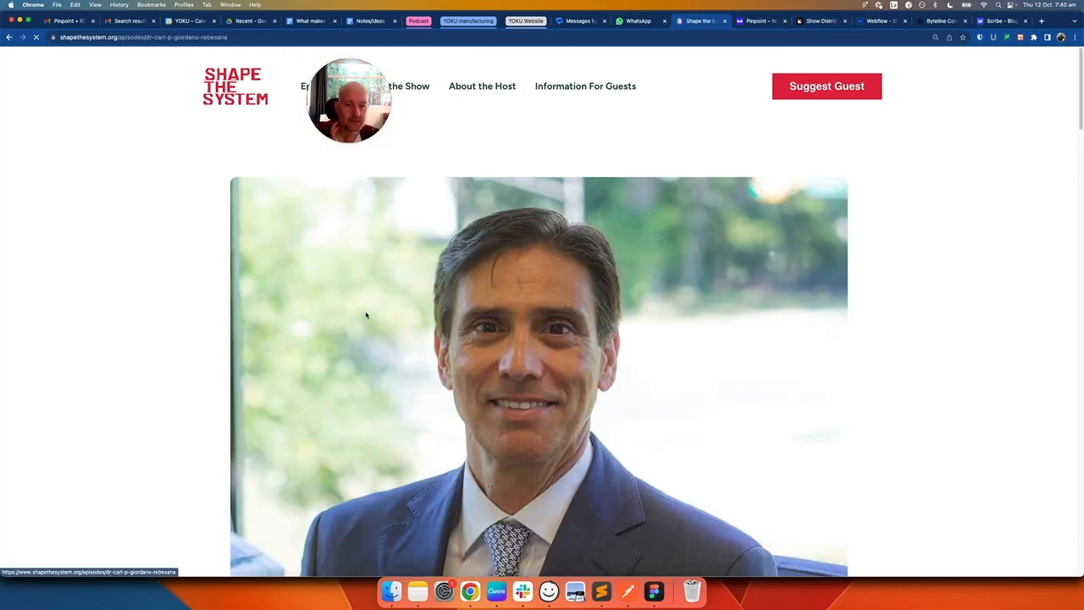
scroll(401, 336, "down", 9)
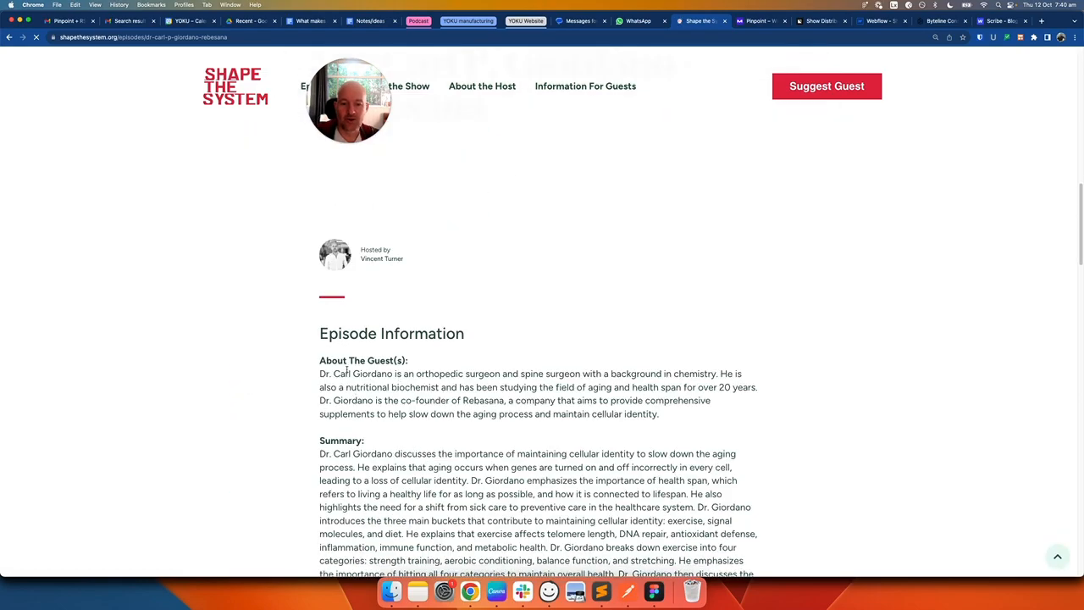
scroll(342, 346, "down", 3)
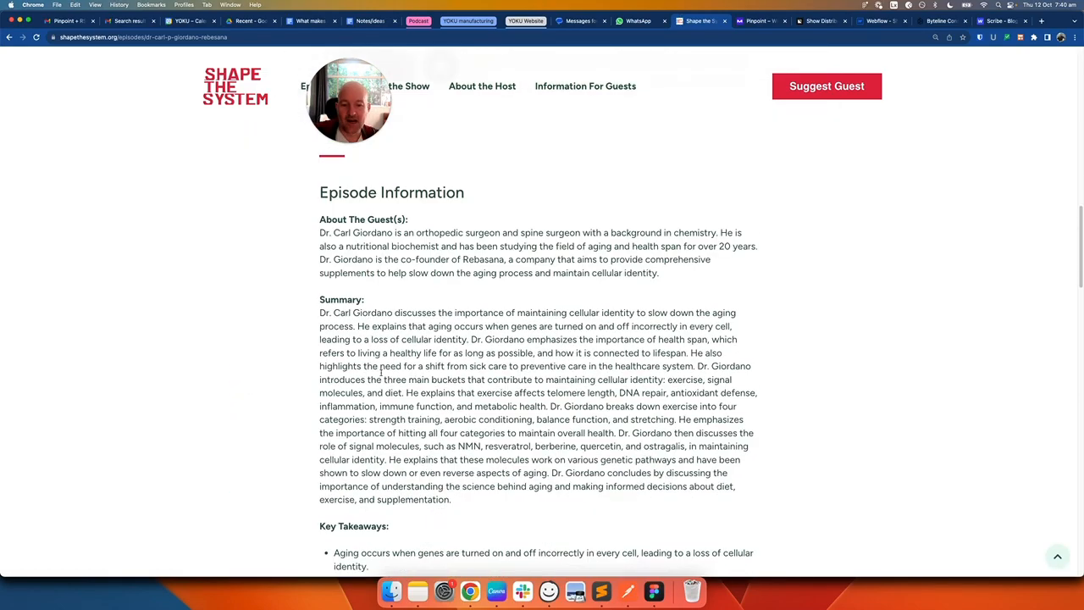
scroll(415, 403, "down", 1)
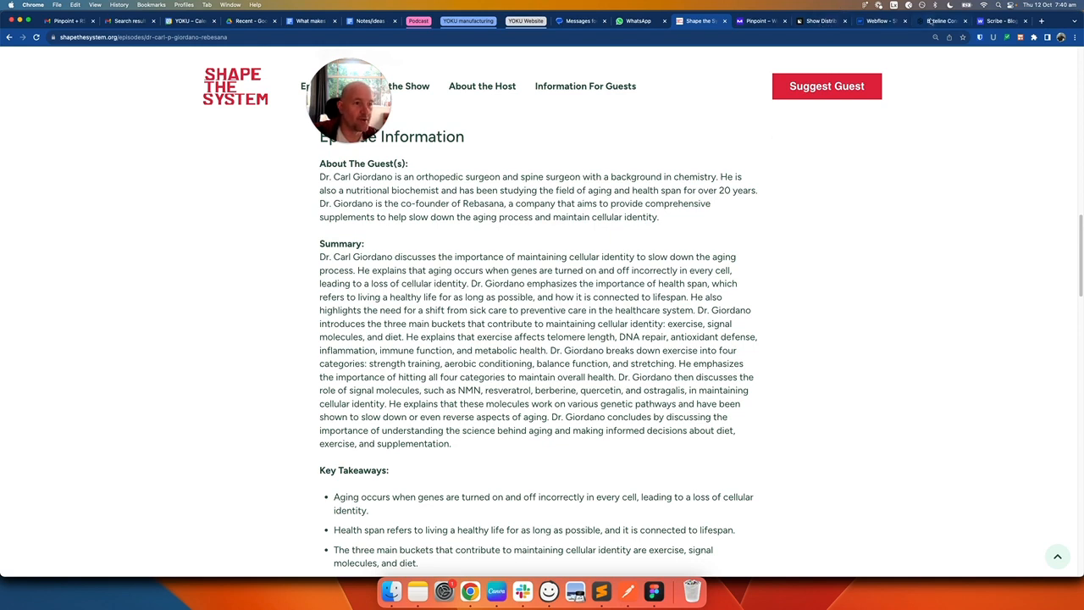
- Review the Post Body - Episode Notes and Main Image fields of Webflow's Rebesana item, and compare them with the live episode page
left_click(931, 22)
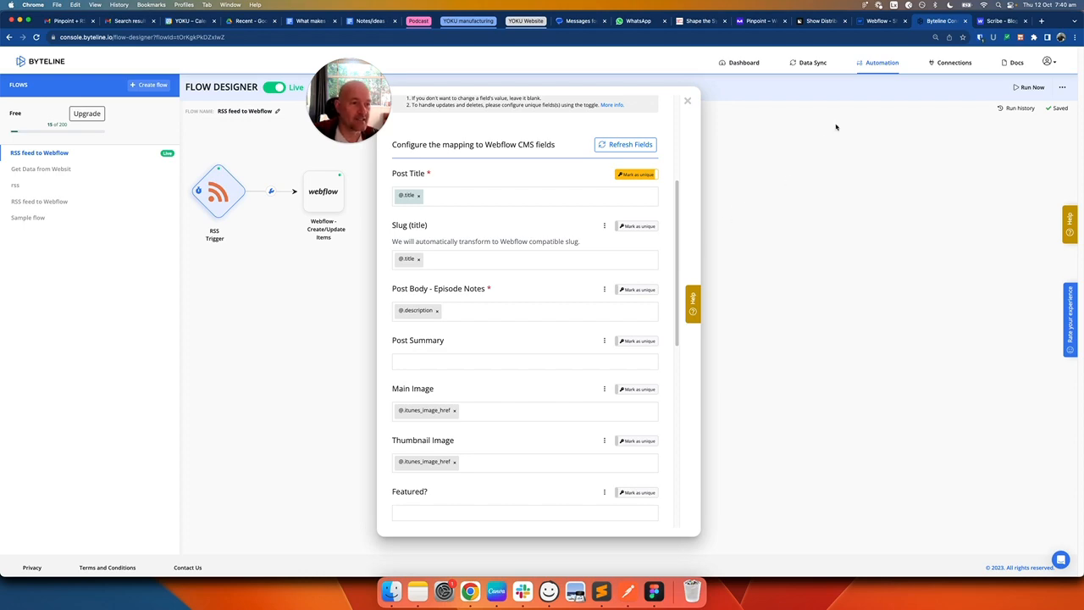
left_click(877, 21)
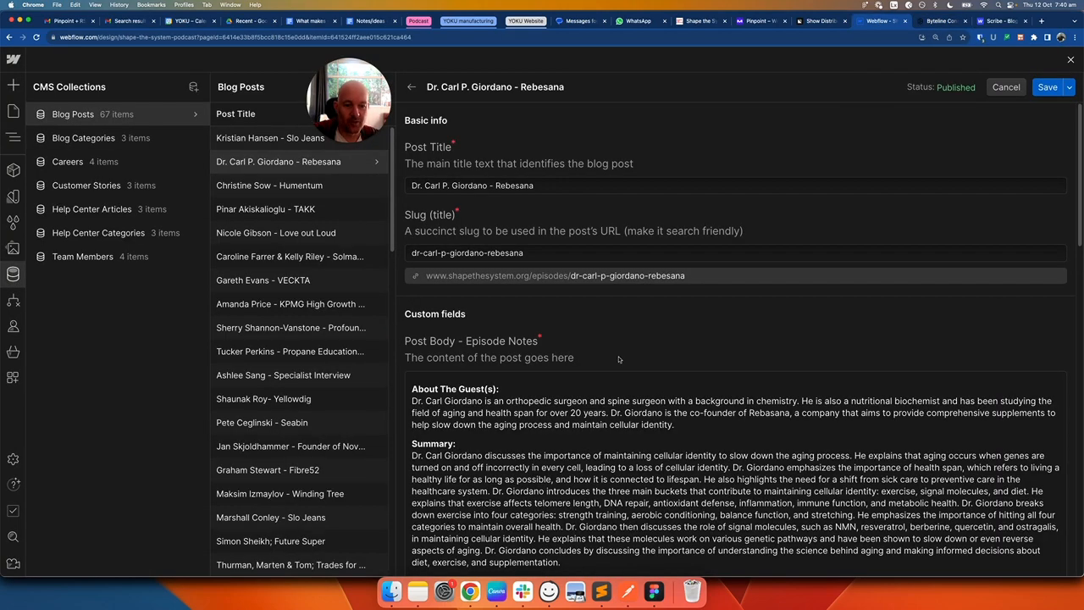
scroll(433, 336, "down", 2)
double_click(426, 330)
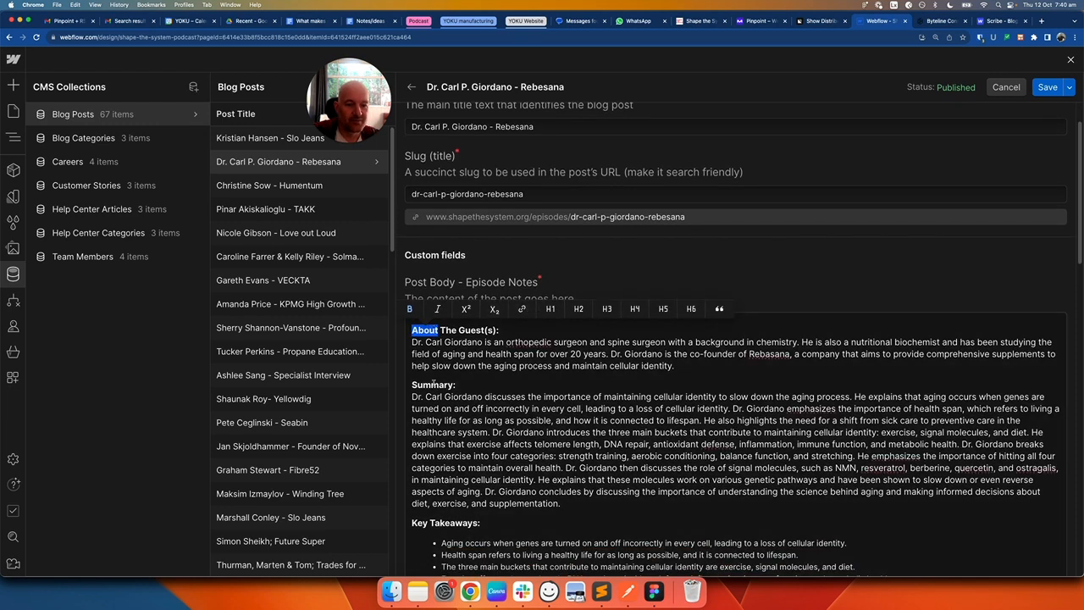
left_click(493, 382)
scroll(493, 382, "down", 5)
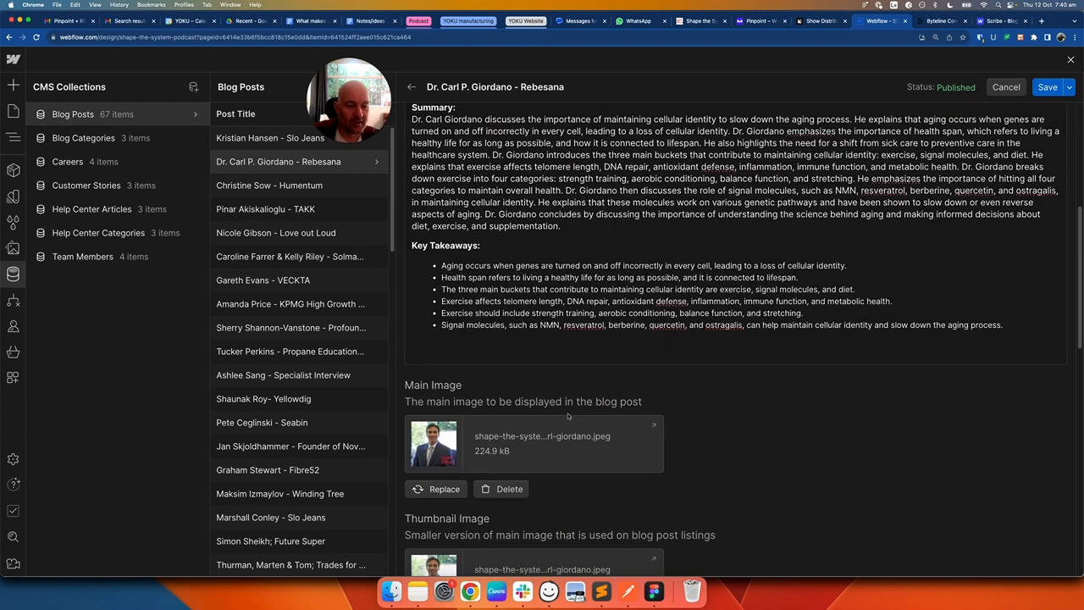
scroll(619, 341, "up", 3)
left_click(693, 20)
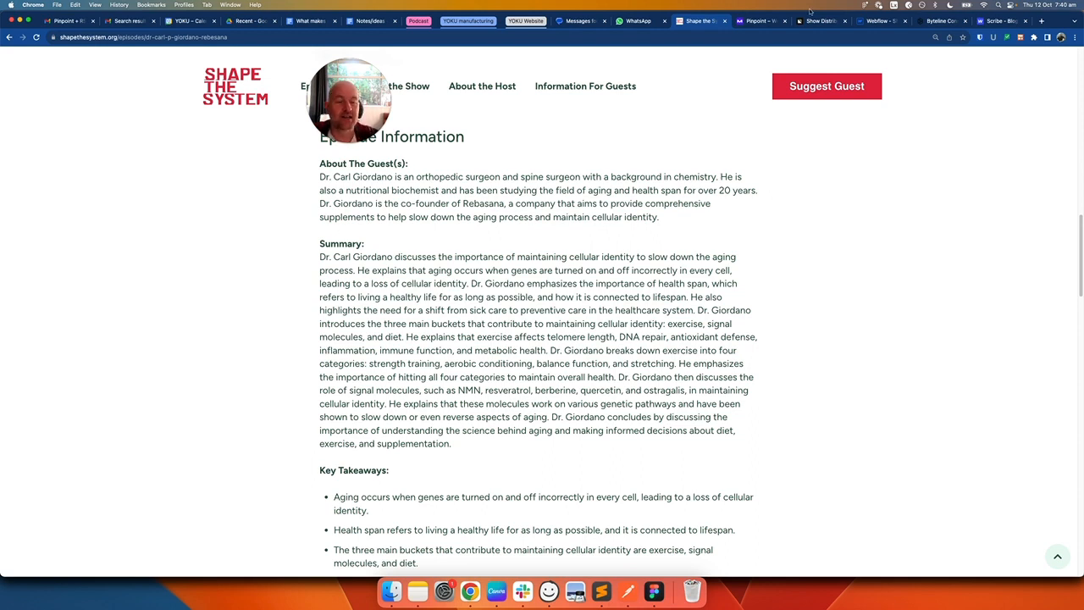
- Switch to Byteline and review the remaining field mappings, from Main Image through Publish Date, Link to Audio, Embed Player Variable and Draft
left_click(881, 24)
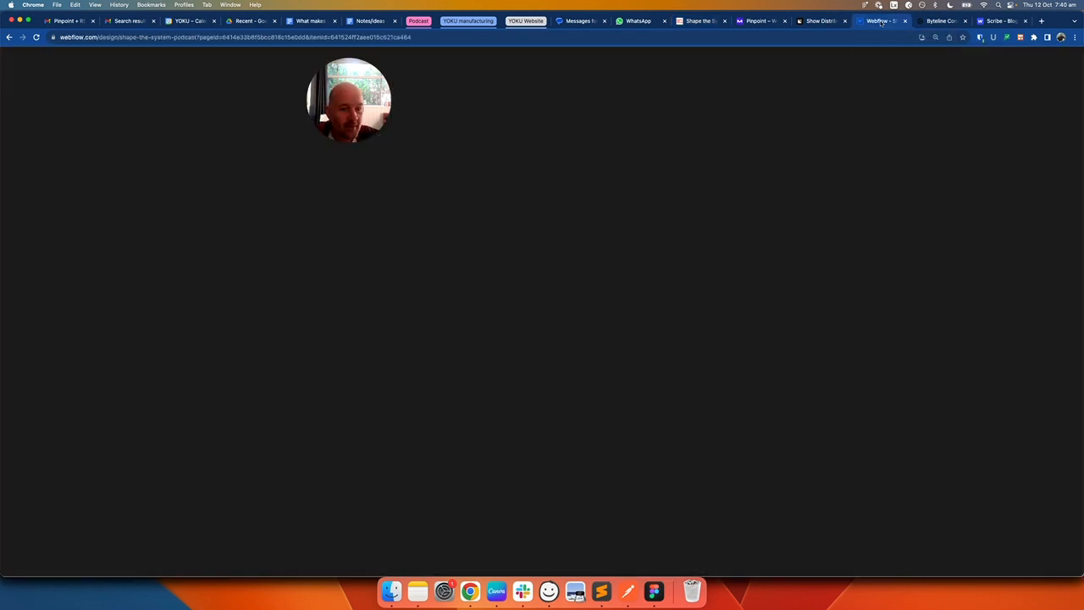
left_click(928, 23)
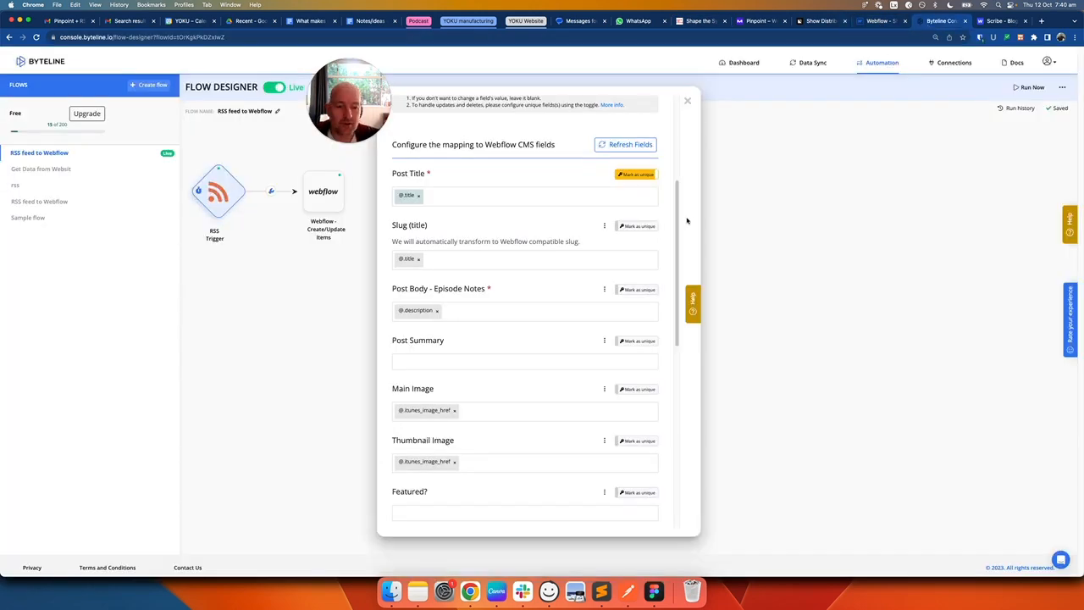
scroll(486, 332, "down", 2)
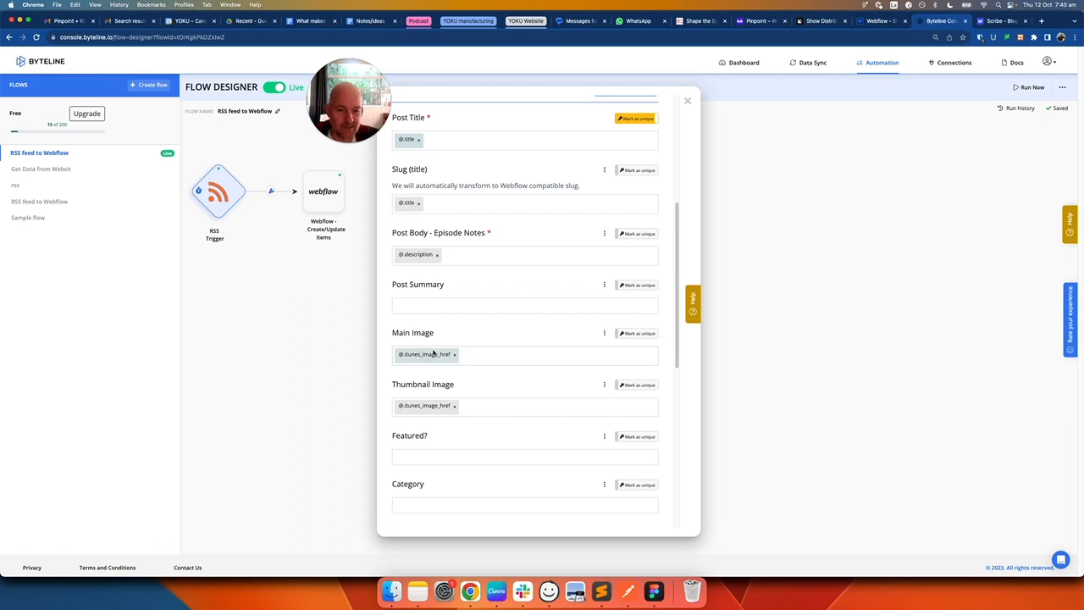
scroll(415, 398, "down", 7)
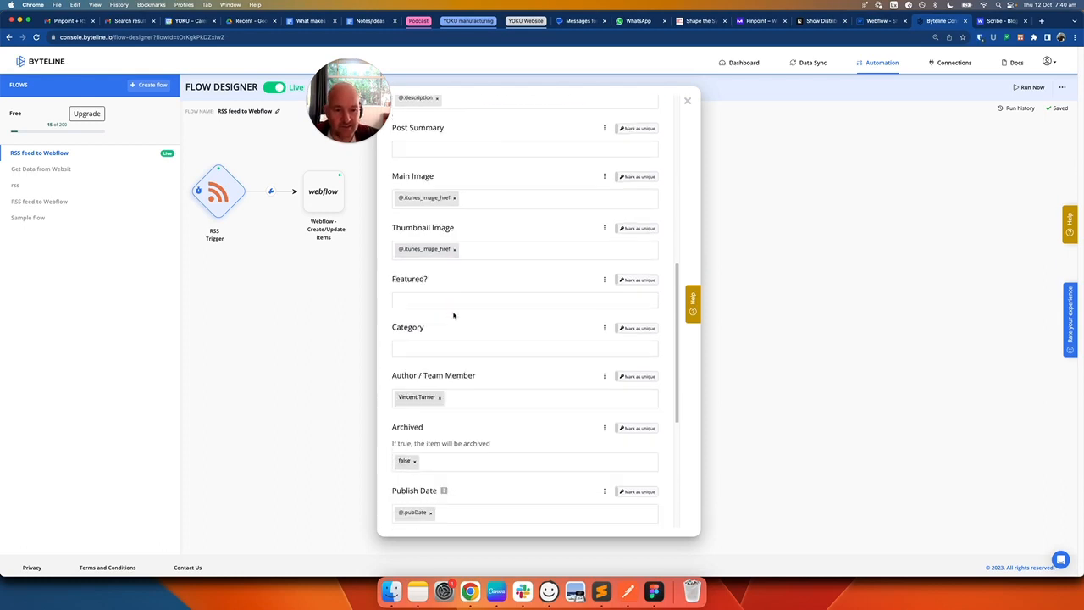
scroll(416, 401, "down", 5)
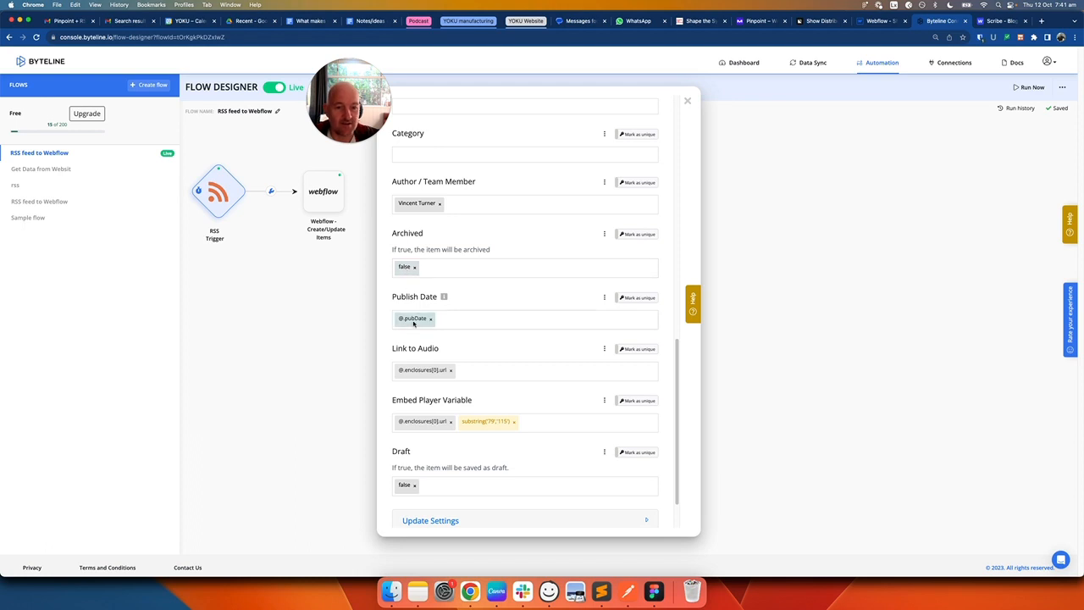
scroll(520, 298, "down", 2)
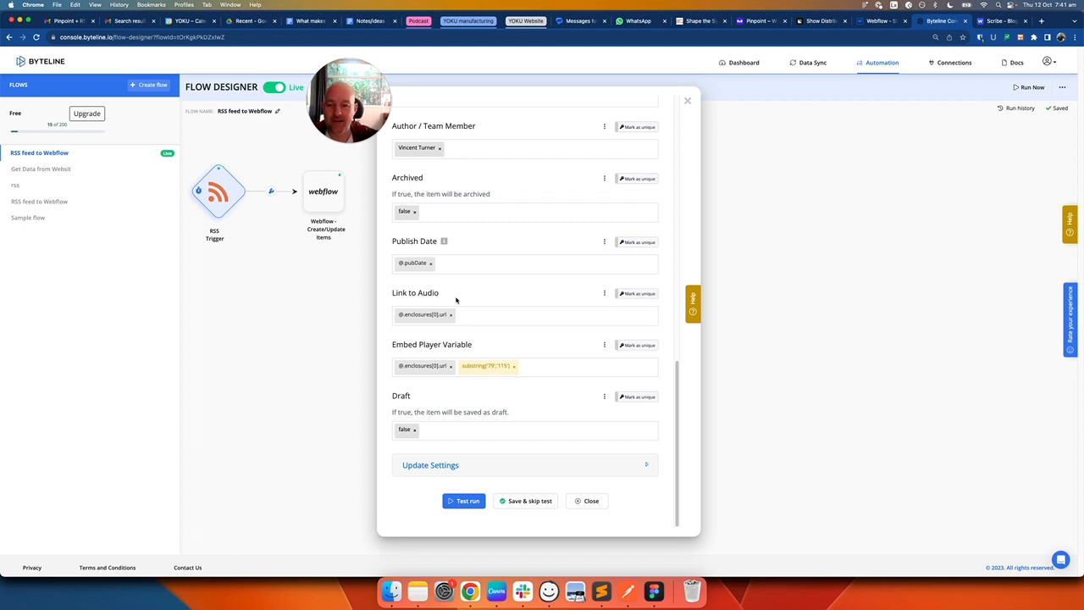
- Inspect the RSS variables available for Link to Audio, down to the url entry under enclosures
left_click(411, 314)
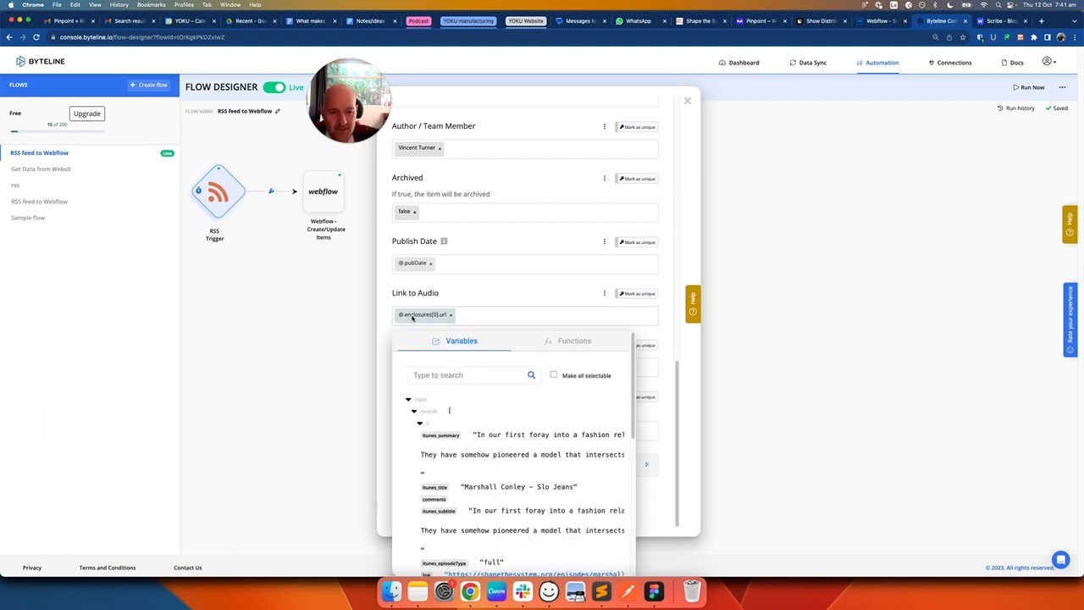
scroll(440, 455, "down", 5)
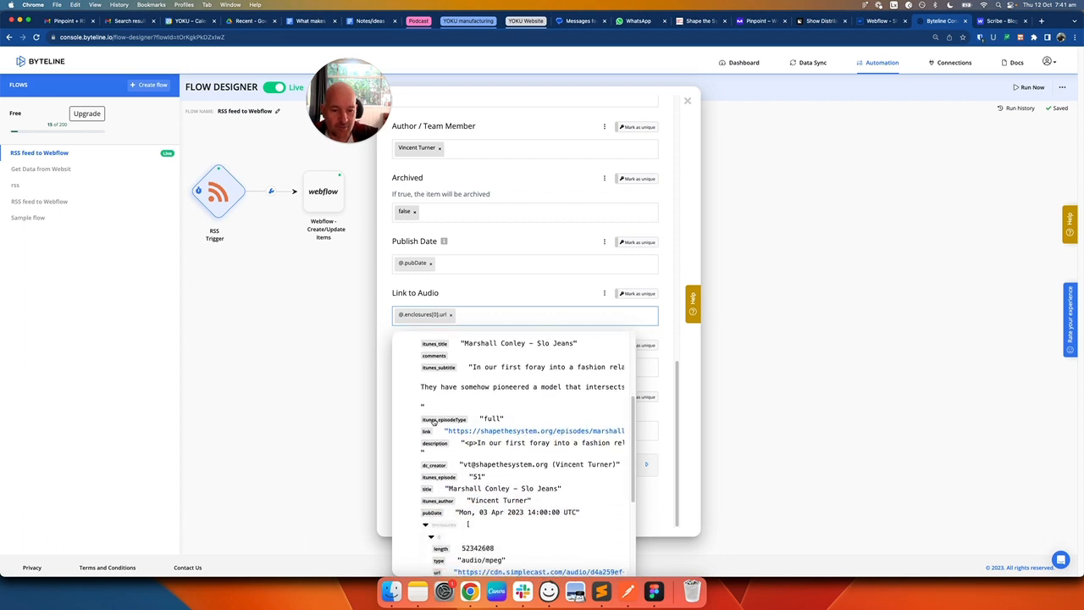
scroll(439, 424, "down", 3)
scroll(440, 425, "down", 1)
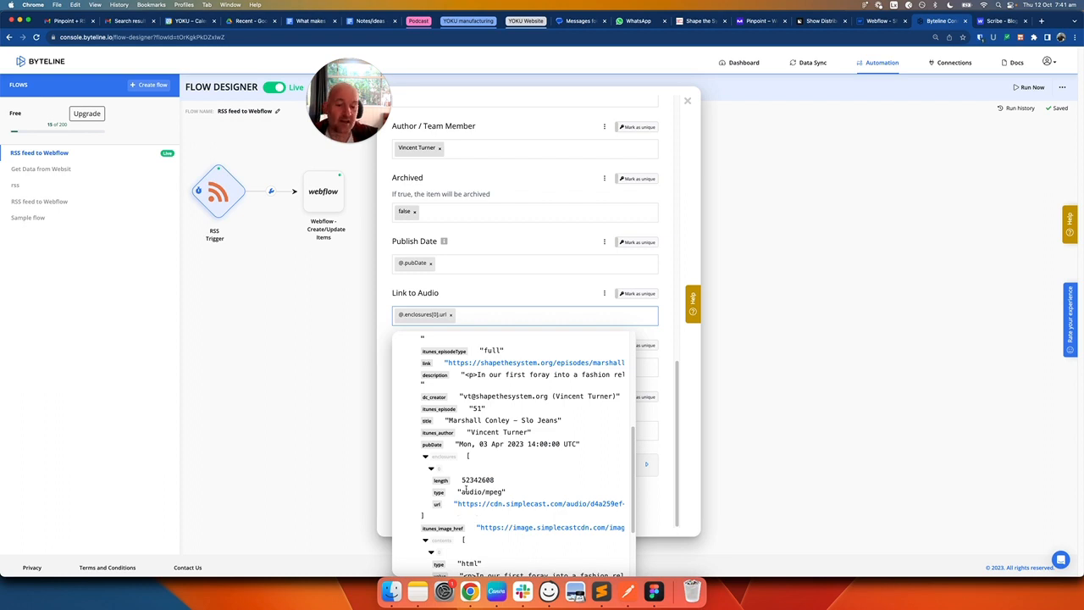
scroll(464, 488, "down", 3)
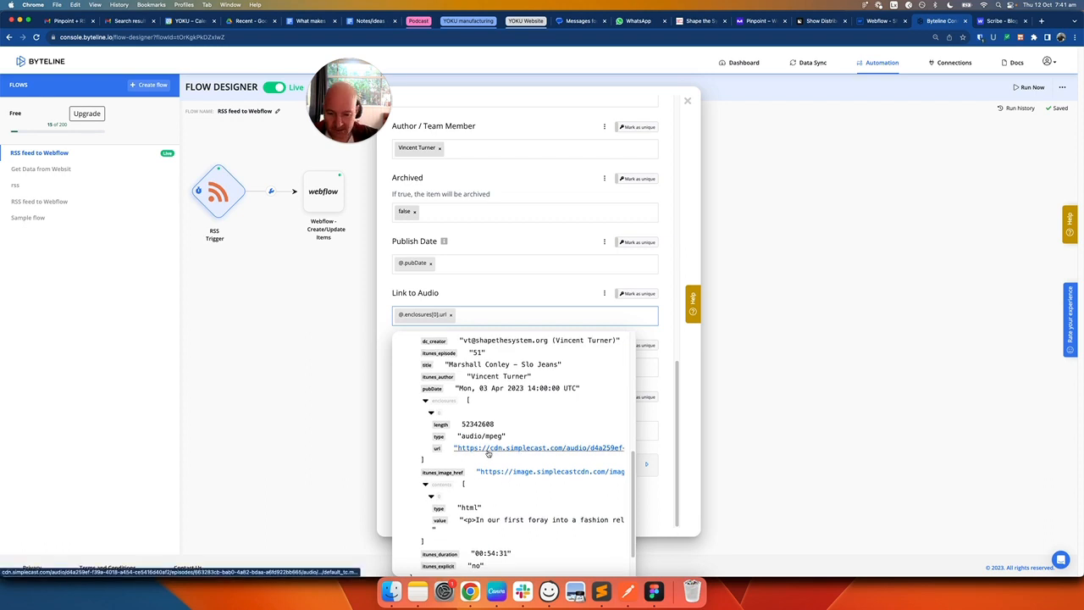
- Open the enclosure's audio url in a new tab, pause its playback, and close that tab
right_click(489, 448)
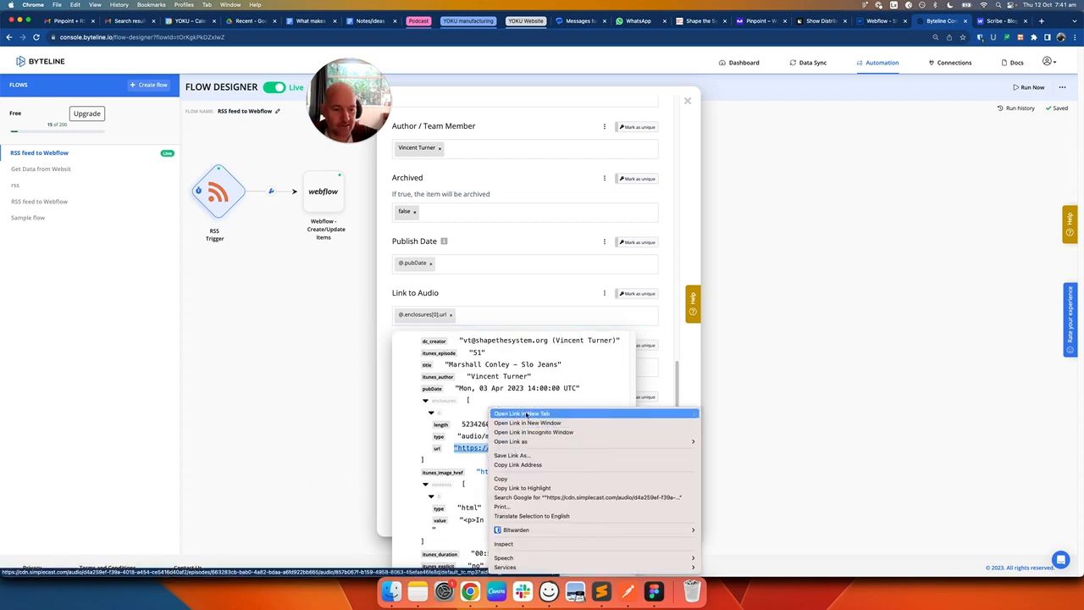
left_click(525, 414)
key("ctrl+Tab")
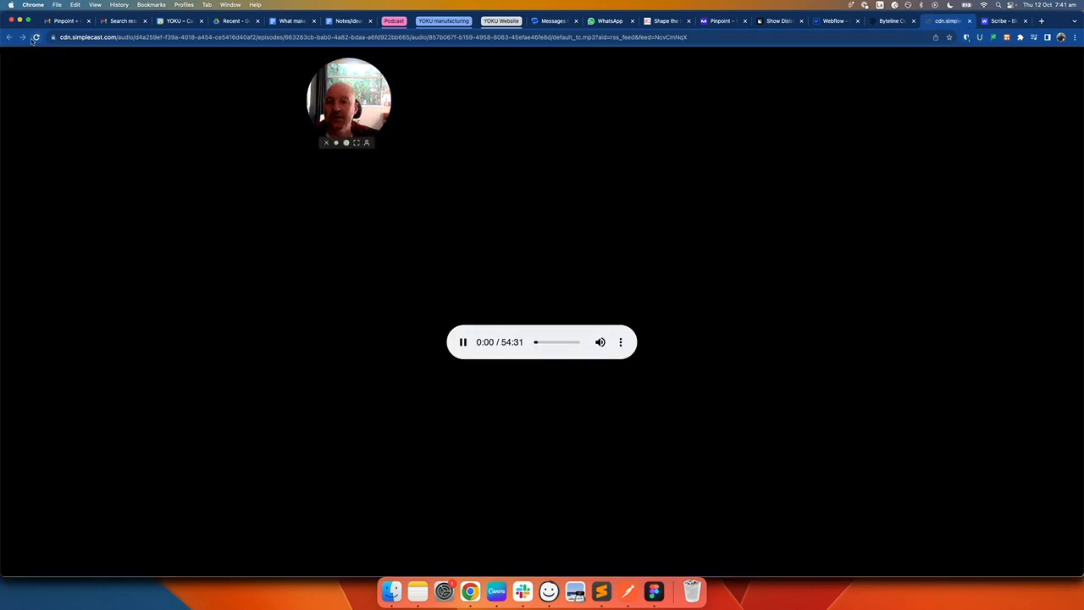
left_click(463, 341)
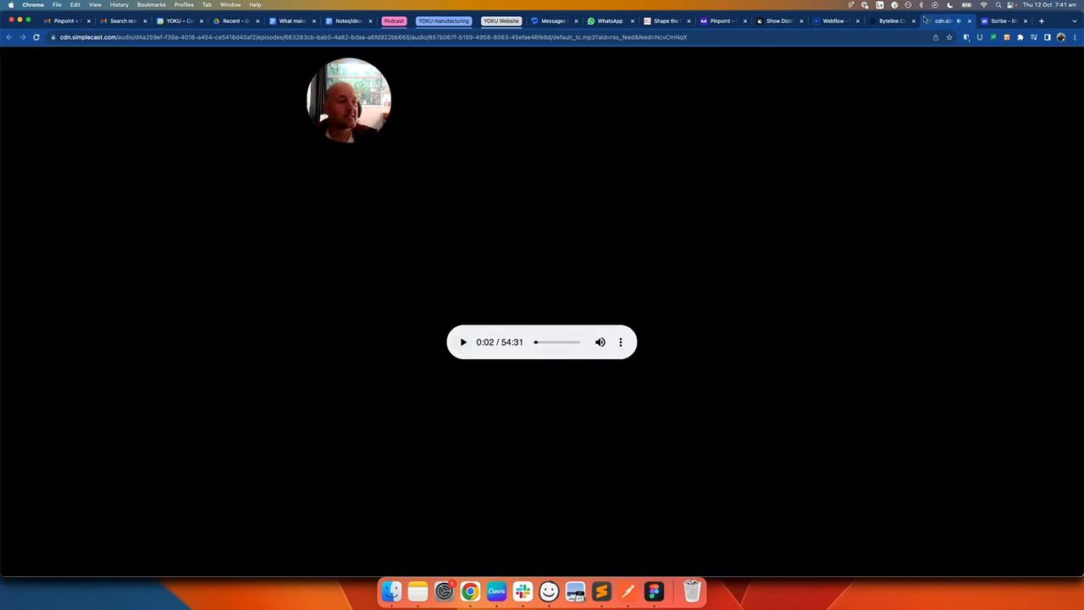
left_click(969, 20)
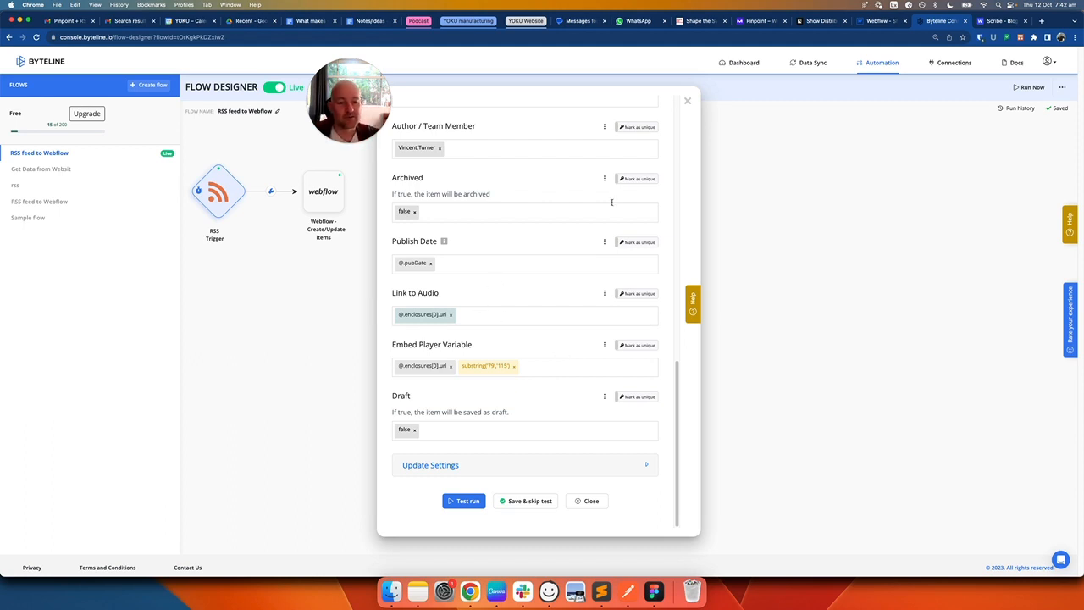
- Look through the functions available for Embed Player Variable, read the substring description, and close the list
left_click(472, 367)
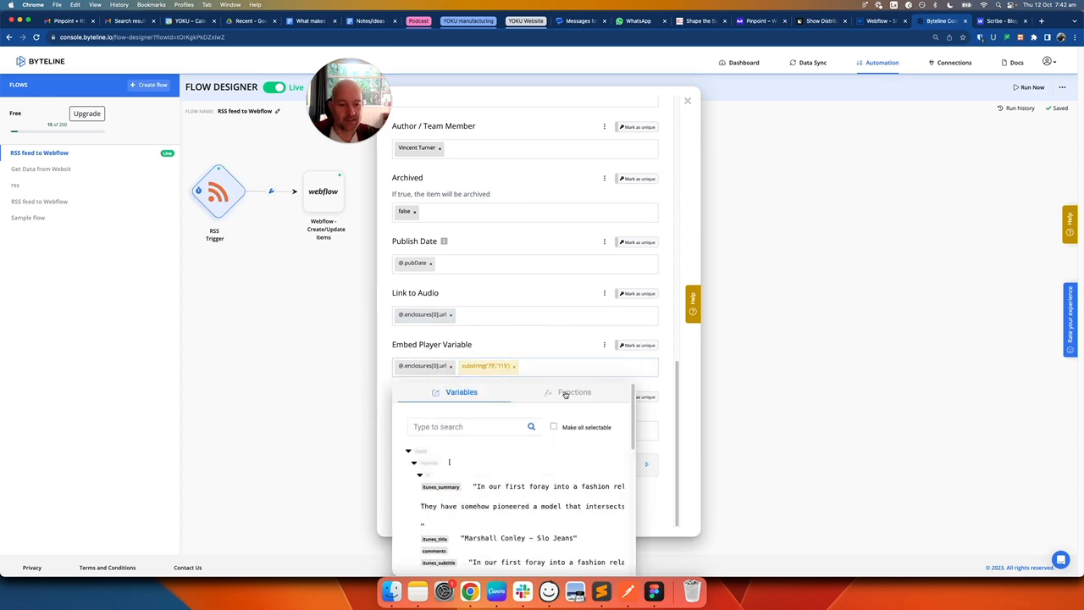
left_click(566, 394)
scroll(540, 455, "down", 5)
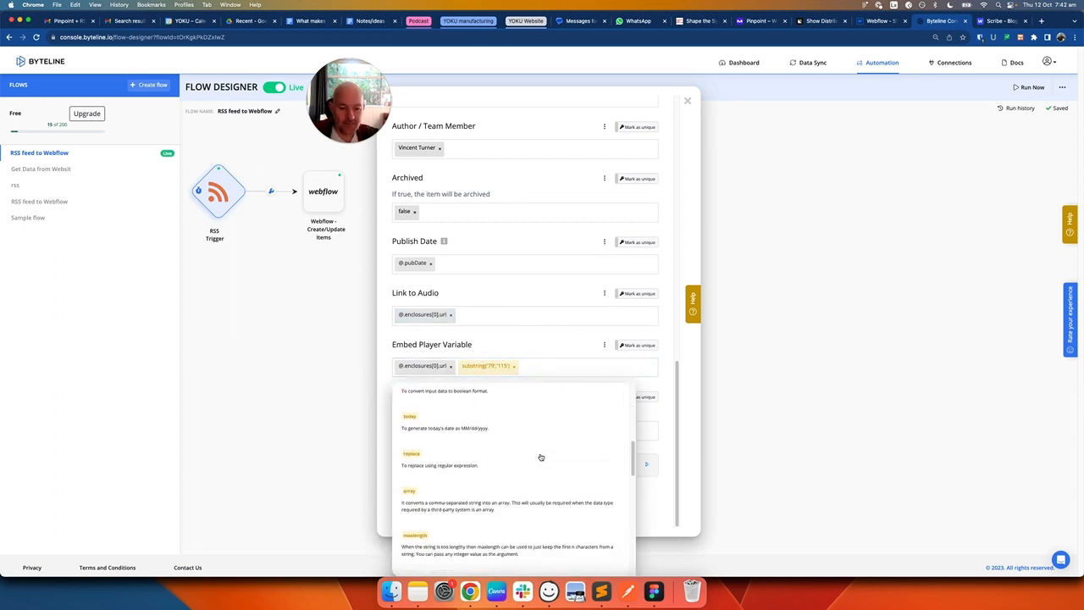
scroll(540, 457, "down", 3)
scroll(550, 453, "down", 5)
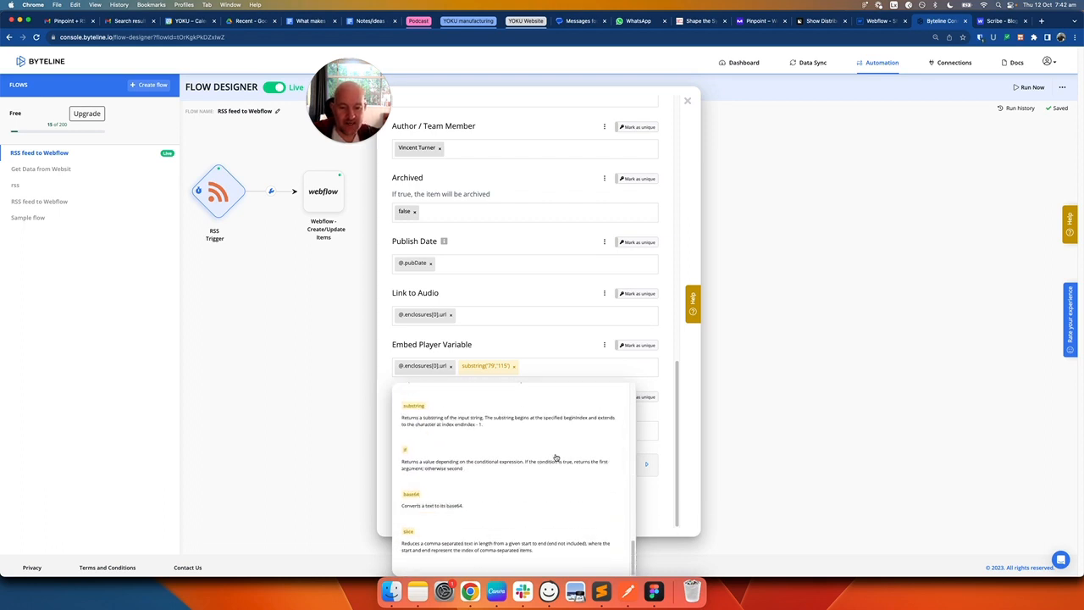
scroll(524, 470, "up", 2)
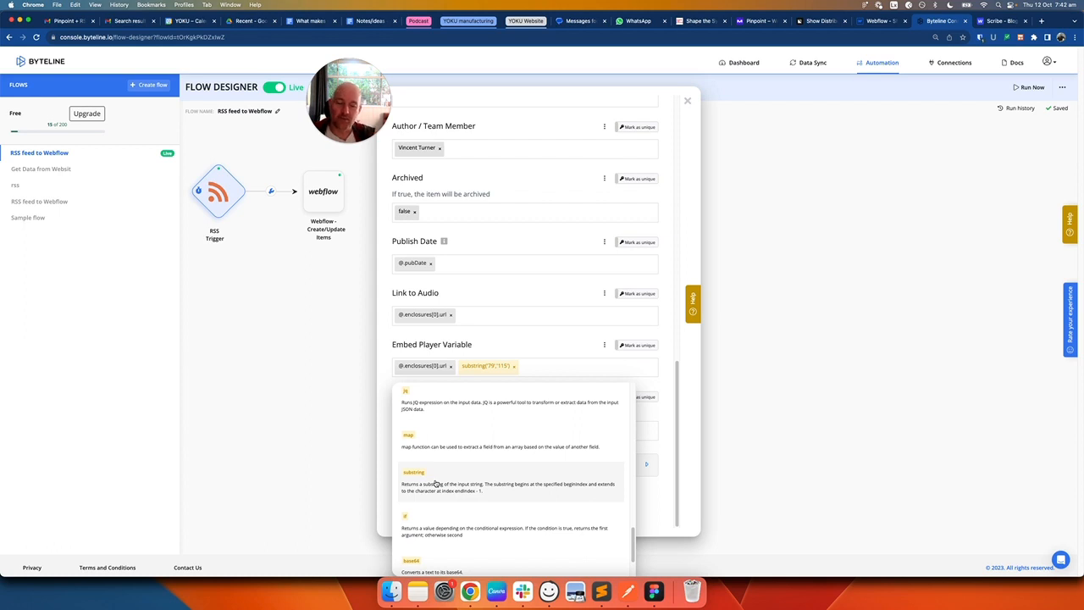
left_click(507, 350)
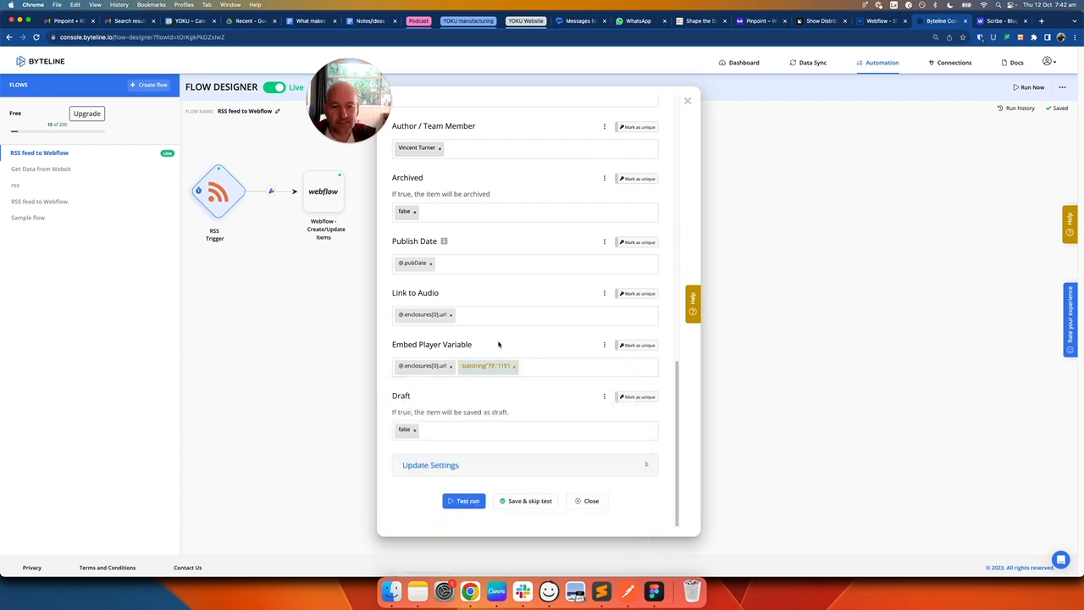
- Reopen the Link to Audio variables, follow the enclosure's url to the audio file, and pause its playback
right_click(436, 314)
left_click(597, 286)
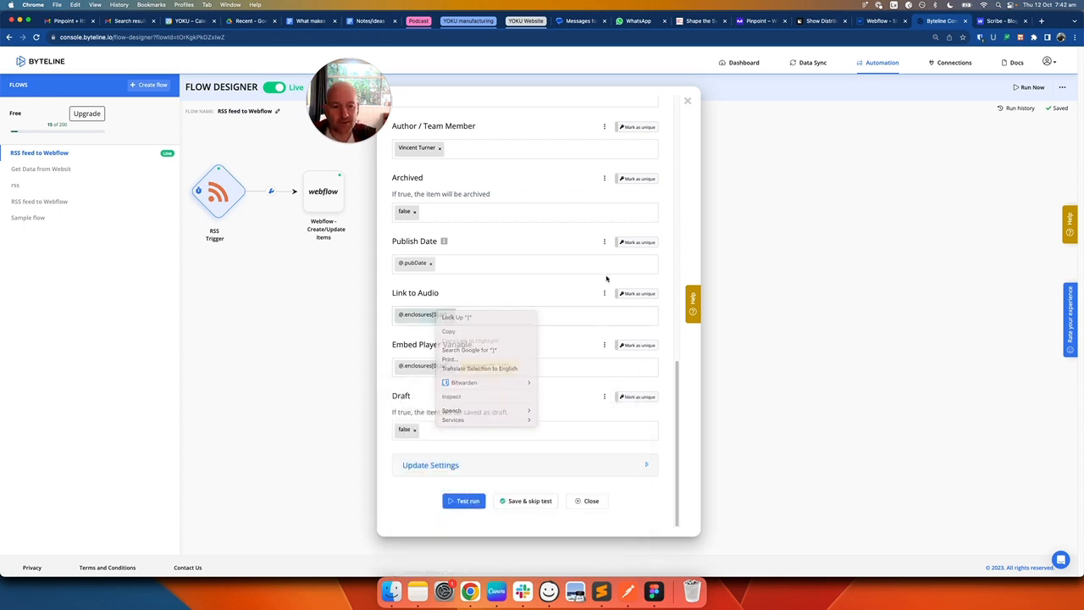
left_click(423, 315)
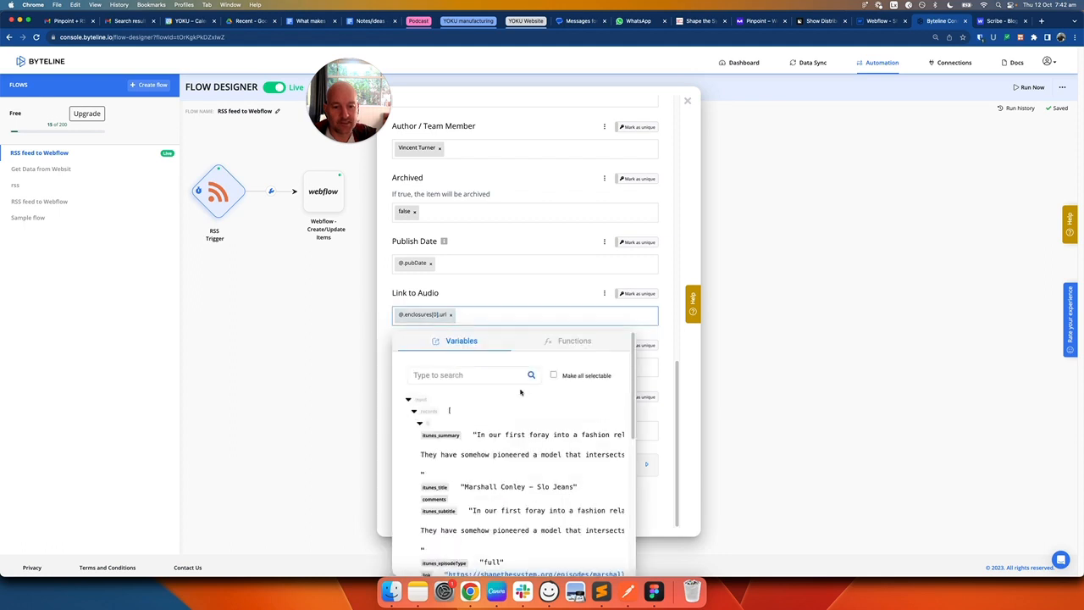
scroll(532, 491, "down", 2)
scroll(532, 491, "down", 5)
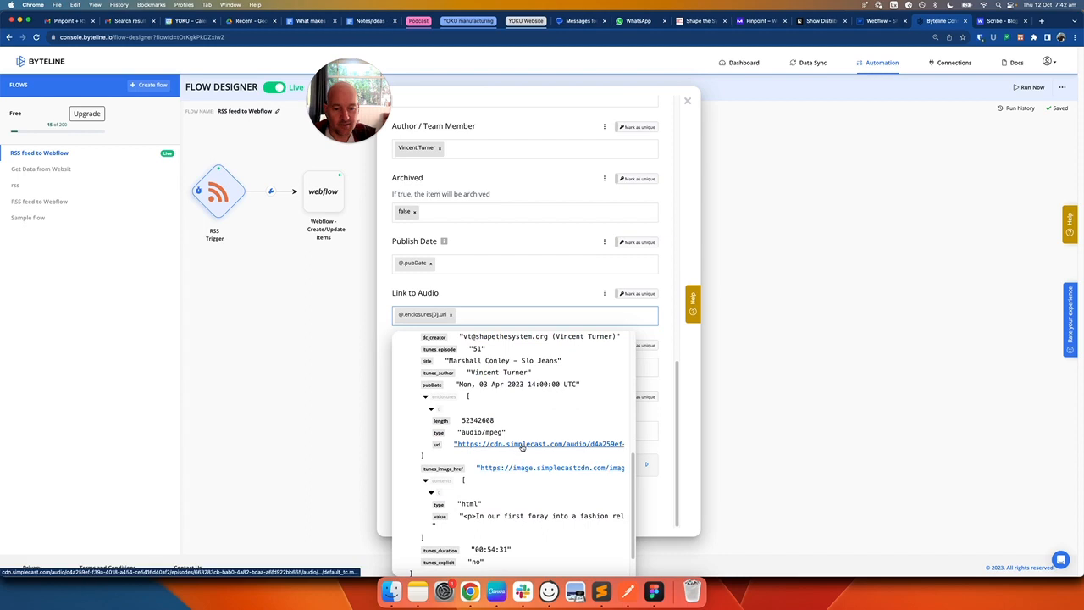
left_click(523, 444)
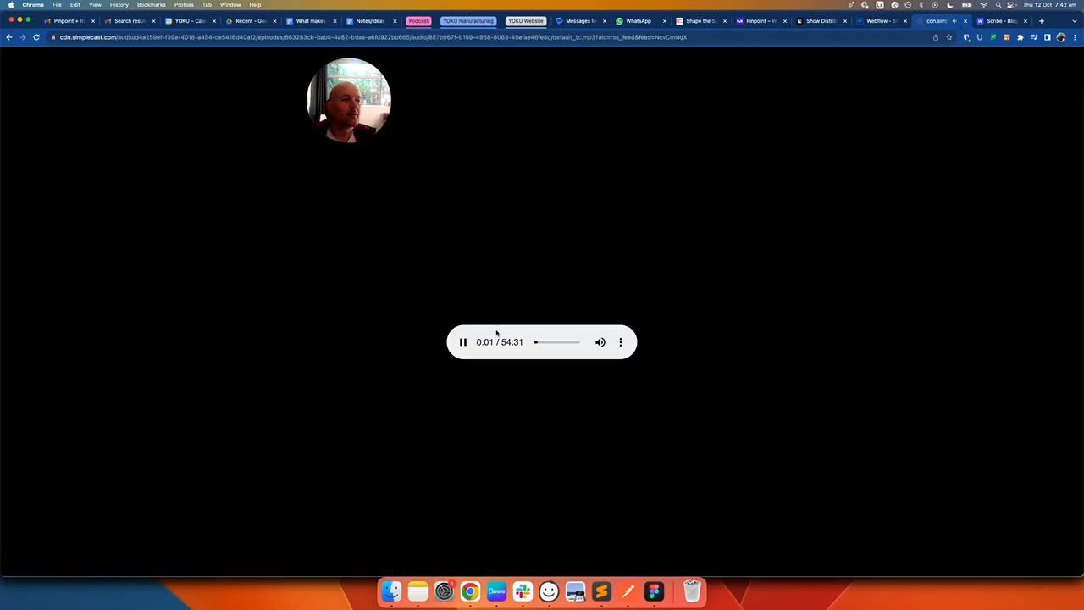
left_click(463, 341)
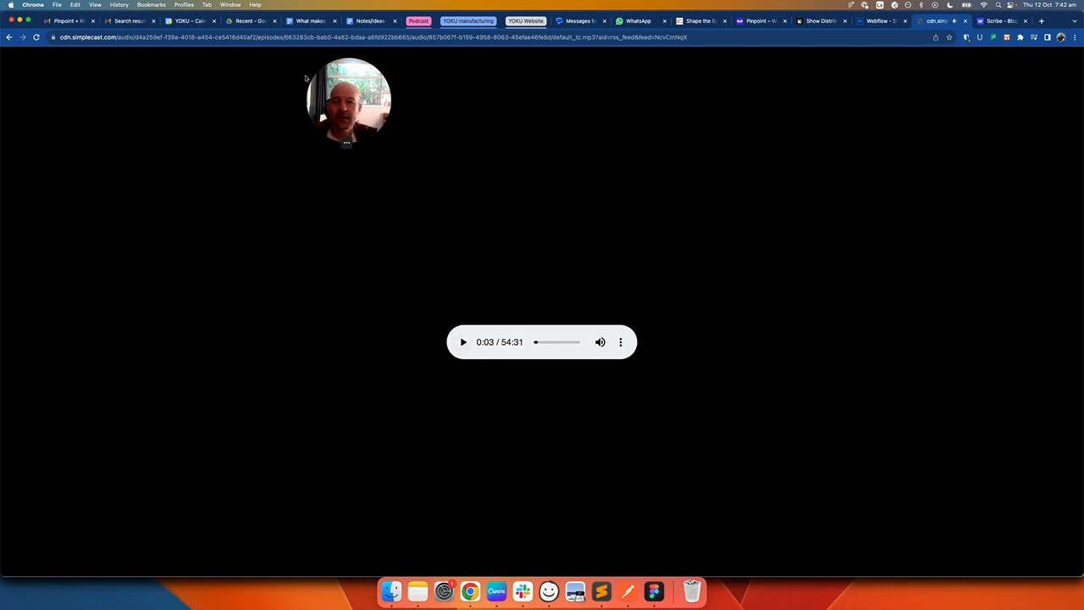
- Examine the audio file's full web address and highlight the ID segment between /audio/ and /default_tc.mp3
left_click(73, 38)
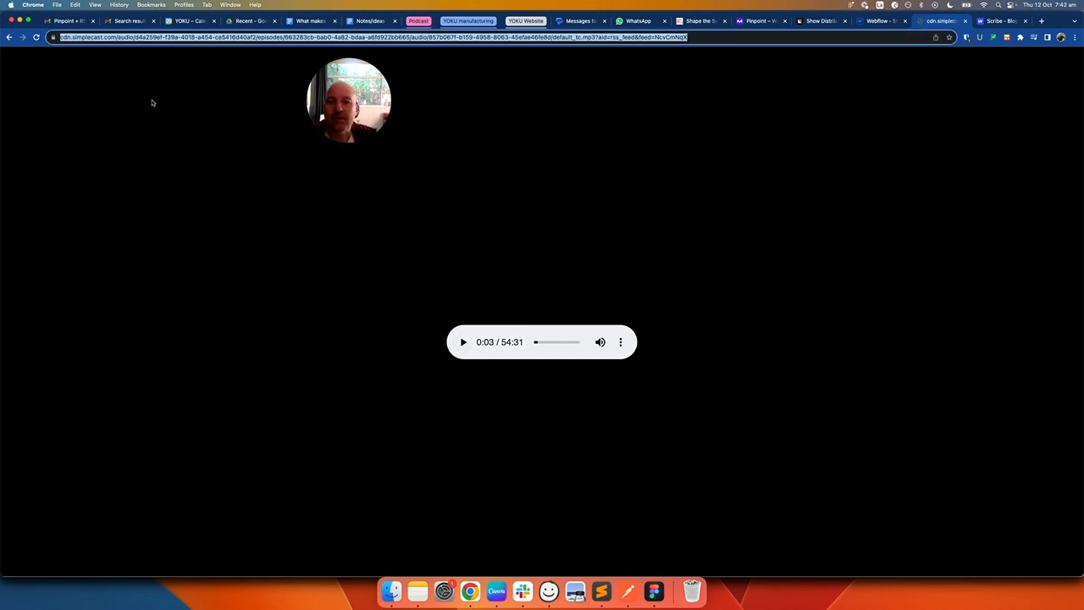
left_click(292, 37)
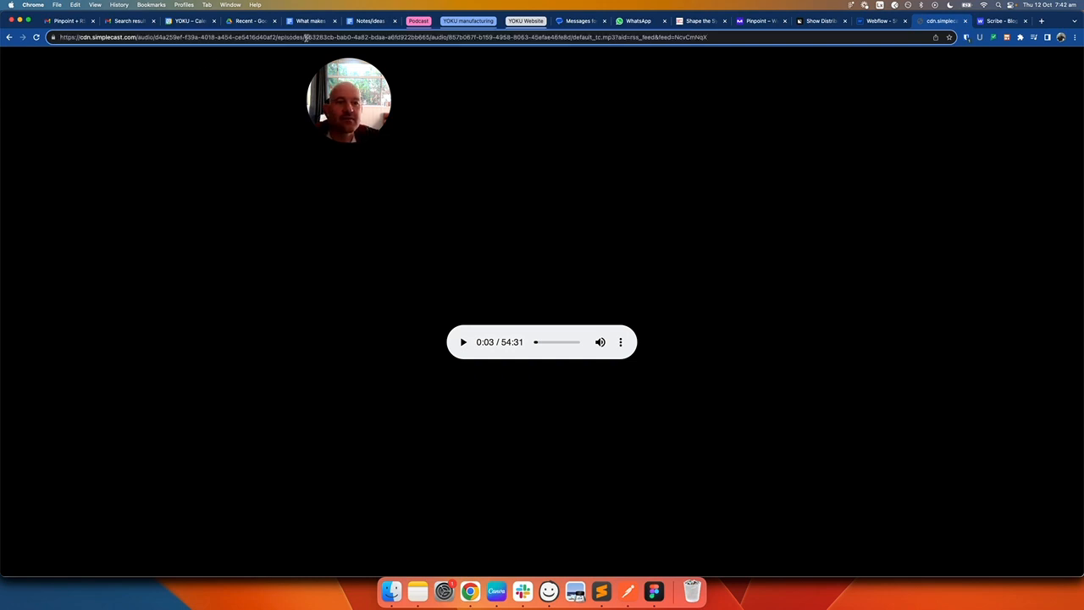
left_click_drag(448, 37, 573, 37)
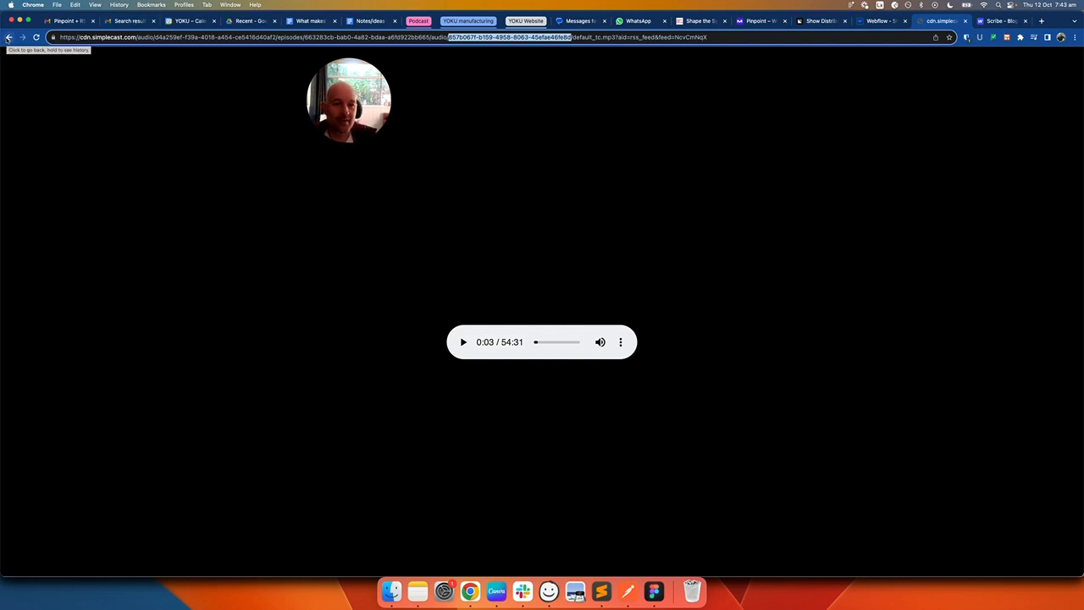
- Return to the Byteline flow, reopen the Webflow Create/Update Items settings, and refresh the CMS field mappings
left_click(7, 37)
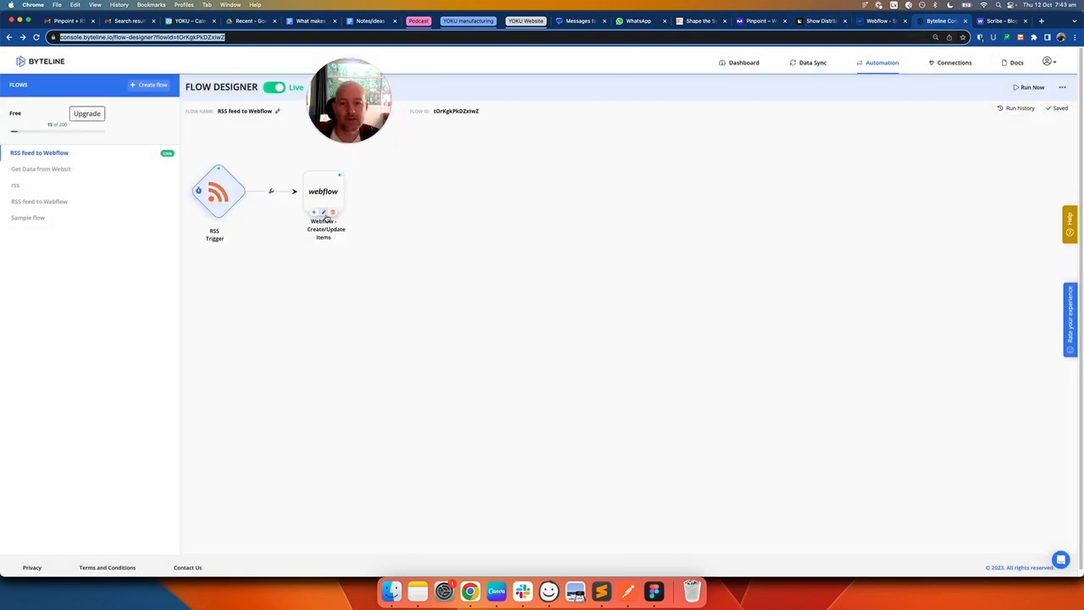
left_click(324, 218)
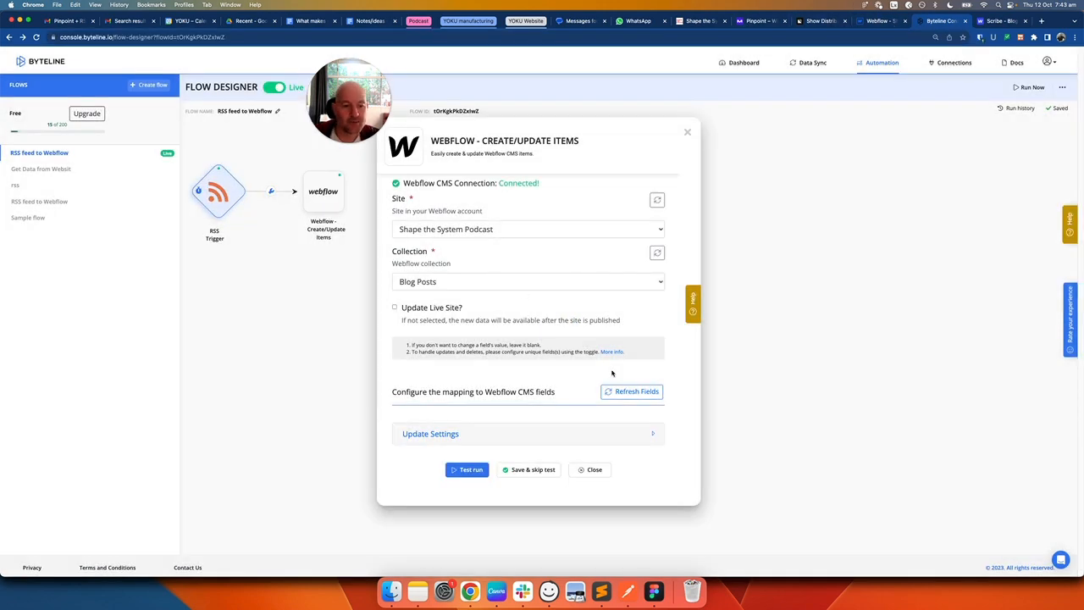
left_click(631, 391)
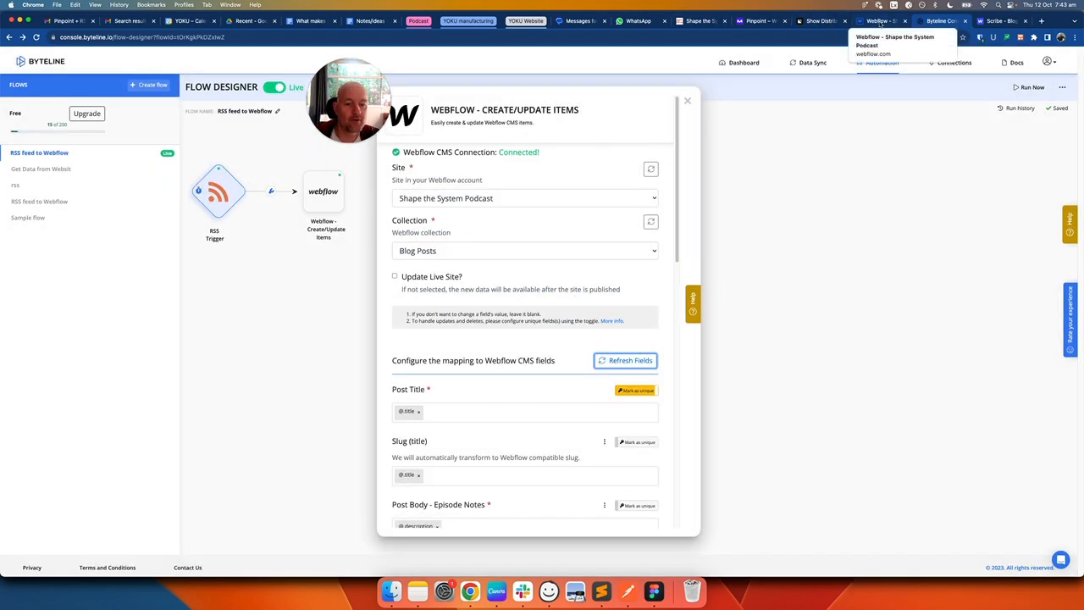
- Switch to Webflow, open the Slo Jeans blog post, and review its Link to Audio and Embed Player Variable fields
left_click(879, 20)
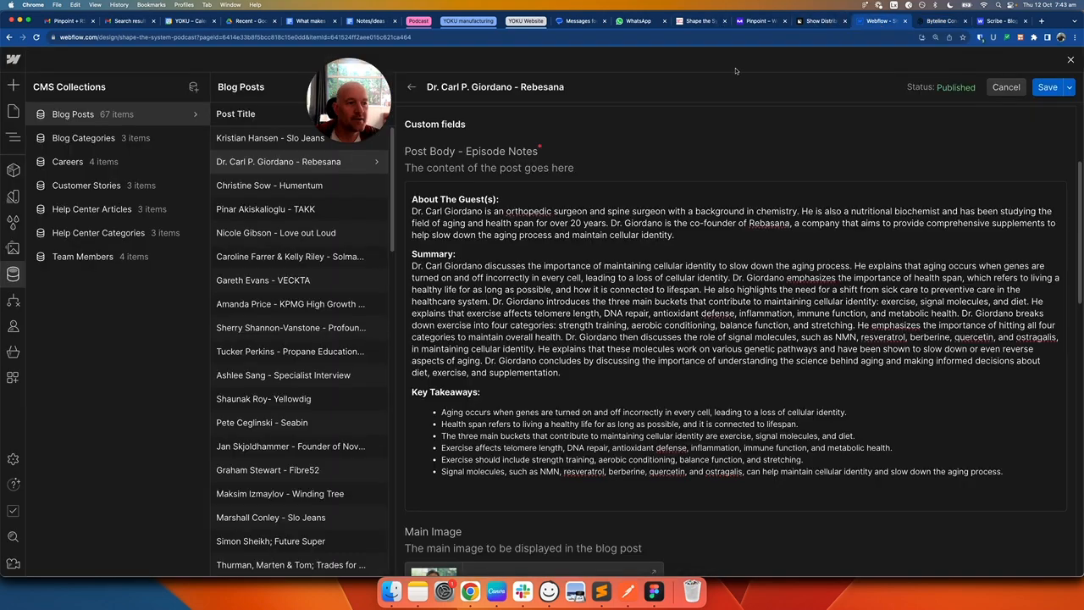
scroll(289, 322, "down", 1)
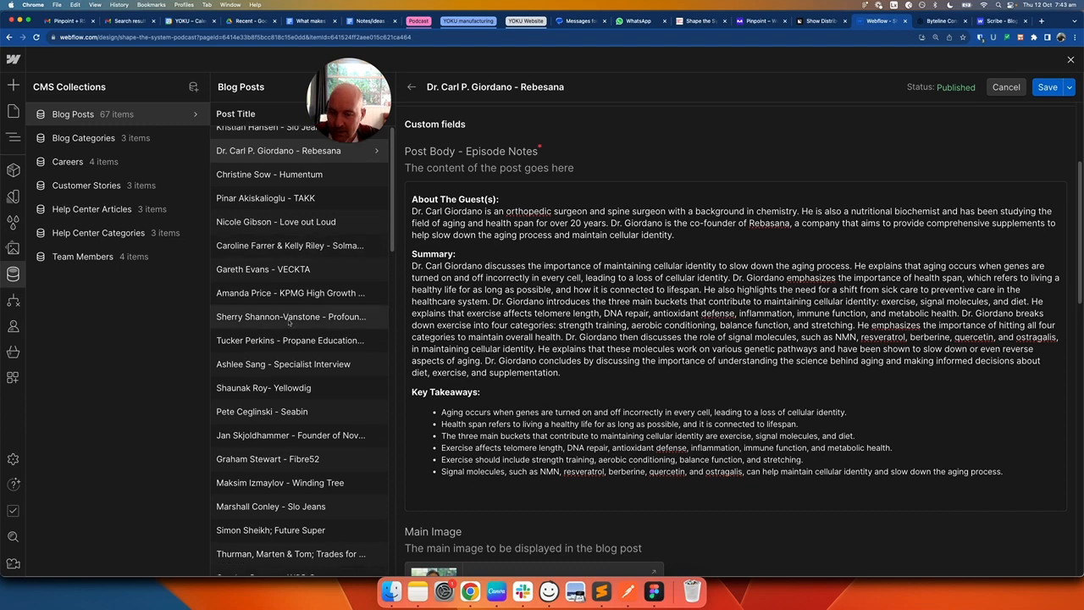
scroll(290, 322, "down", 5)
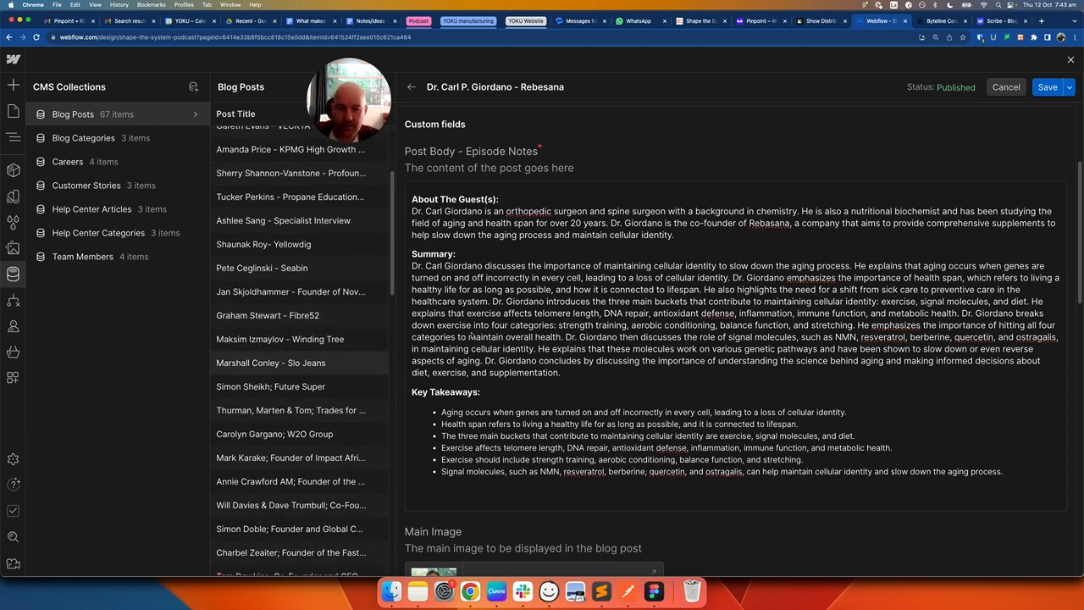
left_click(271, 362)
scroll(699, 332, "down", 6)
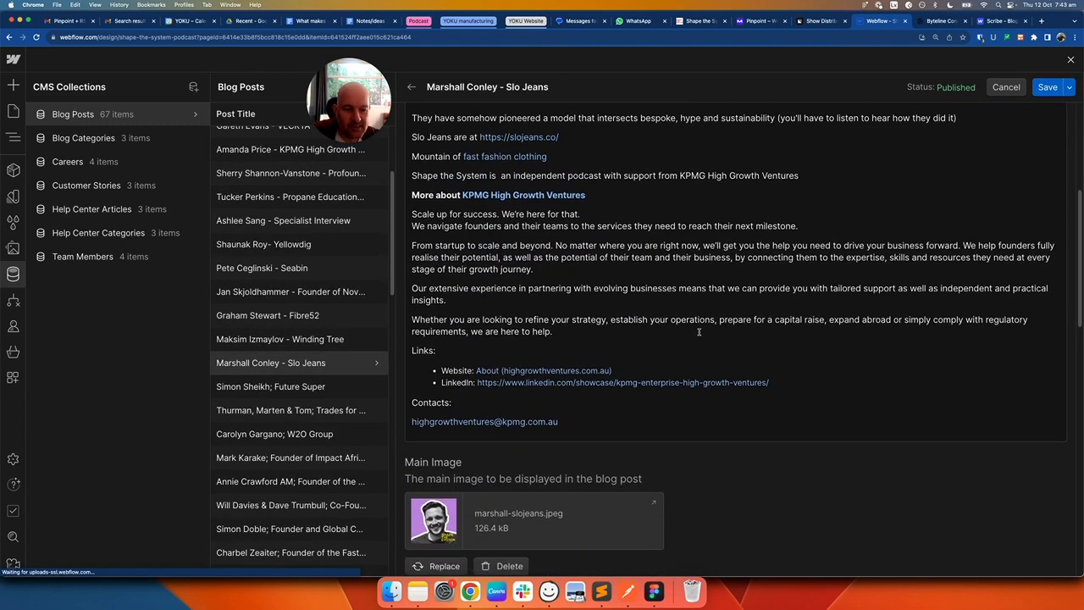
scroll(698, 332, "down", 10)
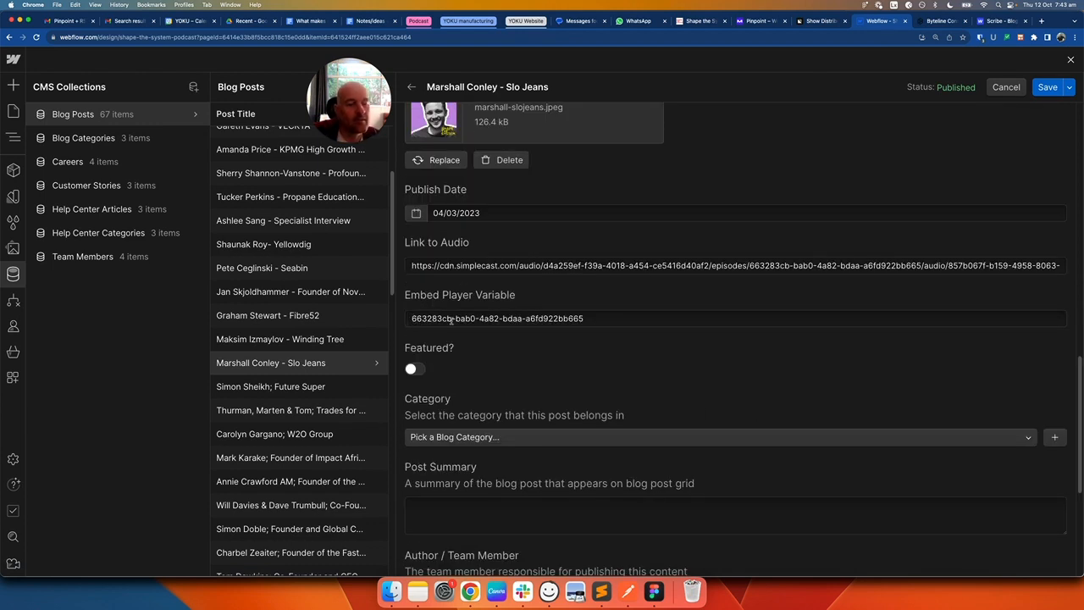
- Return to the Byteline flow and review the Webflow field mappings through Link to Audio and Embed Player Variable
left_click(940, 22)
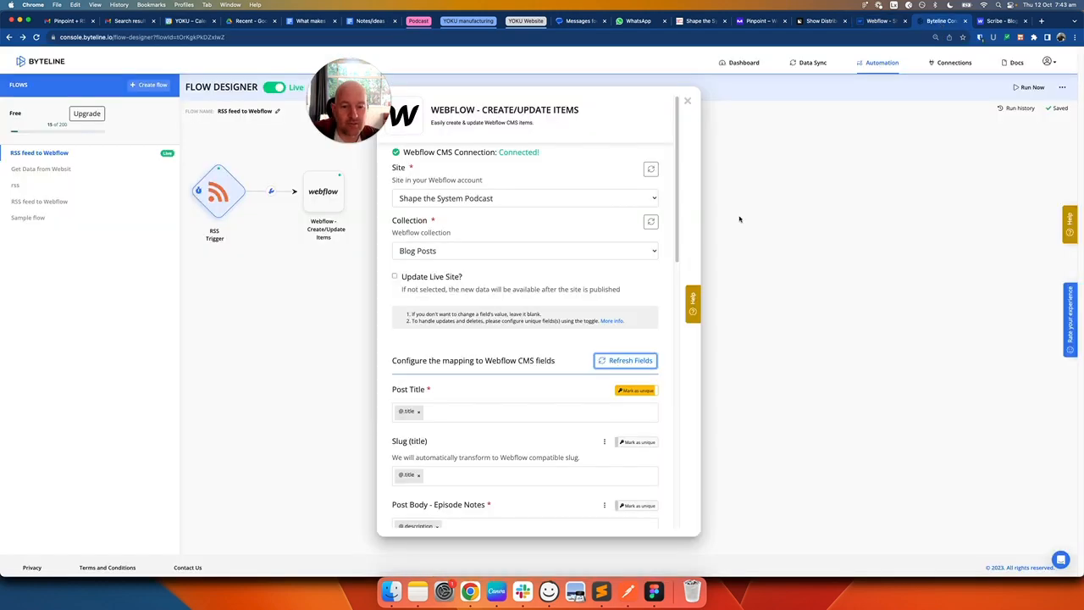
scroll(516, 305, "down", 5)
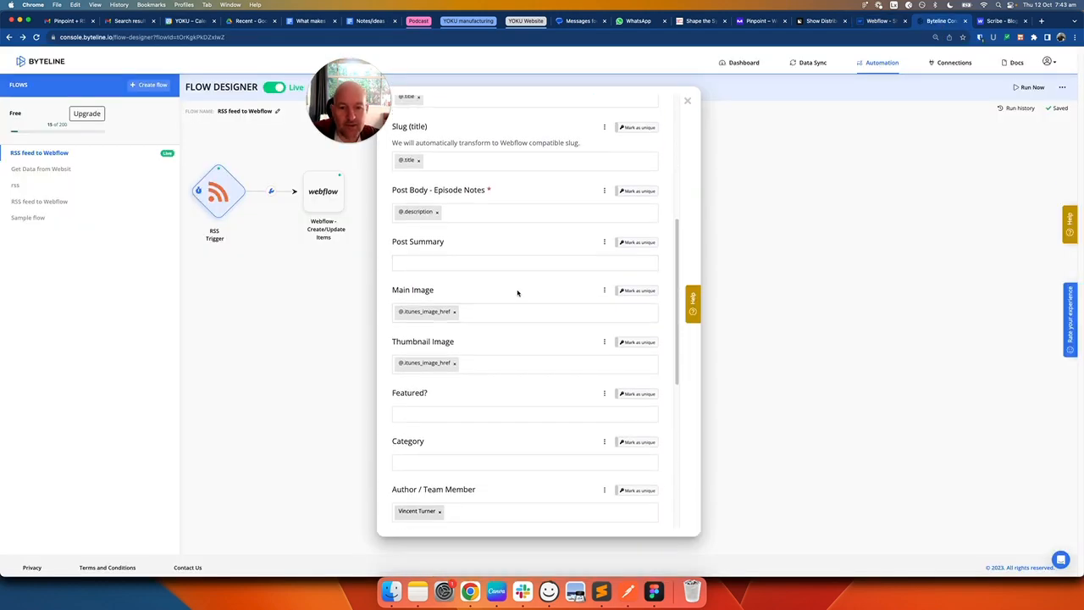
scroll(424, 206, "up", 1)
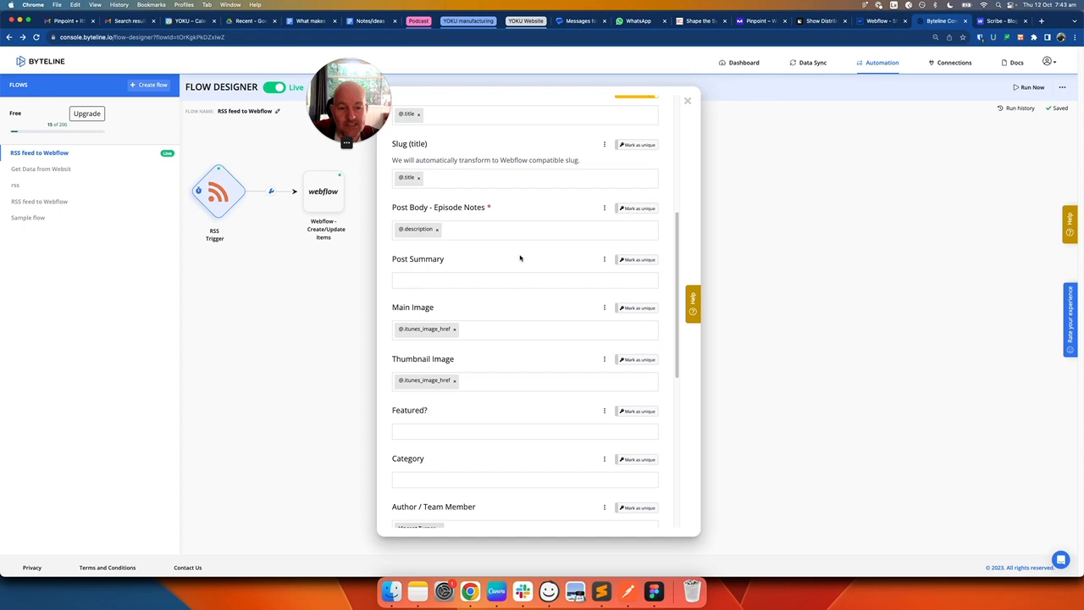
scroll(520, 258, "down", 6)
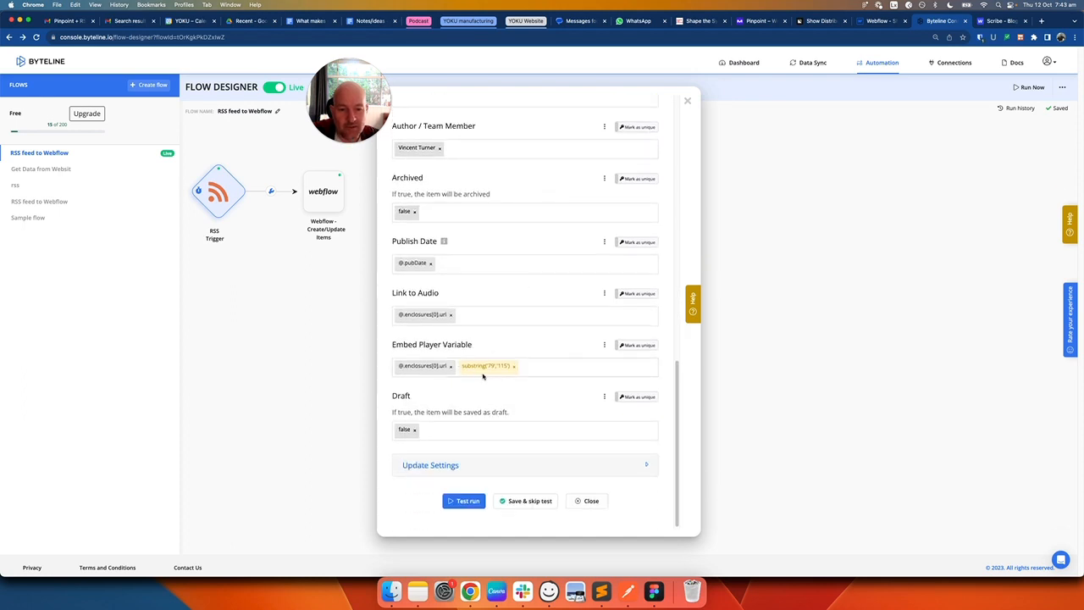
- Open the Link to Audio variables and locate the enclosure's url within the RSS record
left_click(428, 318)
scroll(531, 430, "down", 6)
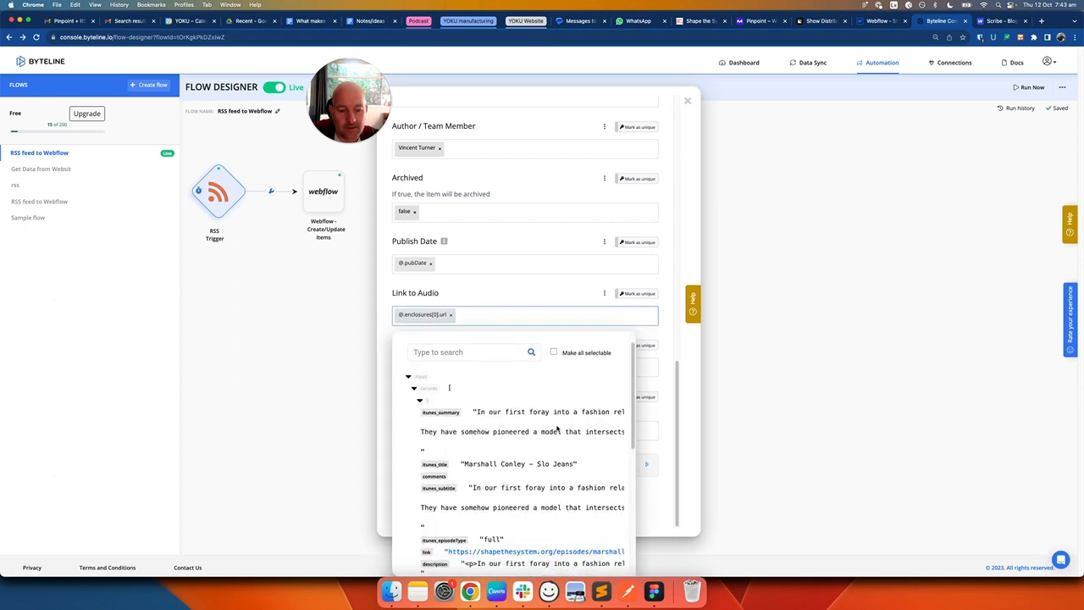
scroll(531, 430, "down", 1)
scroll(488, 426, "up", 4)
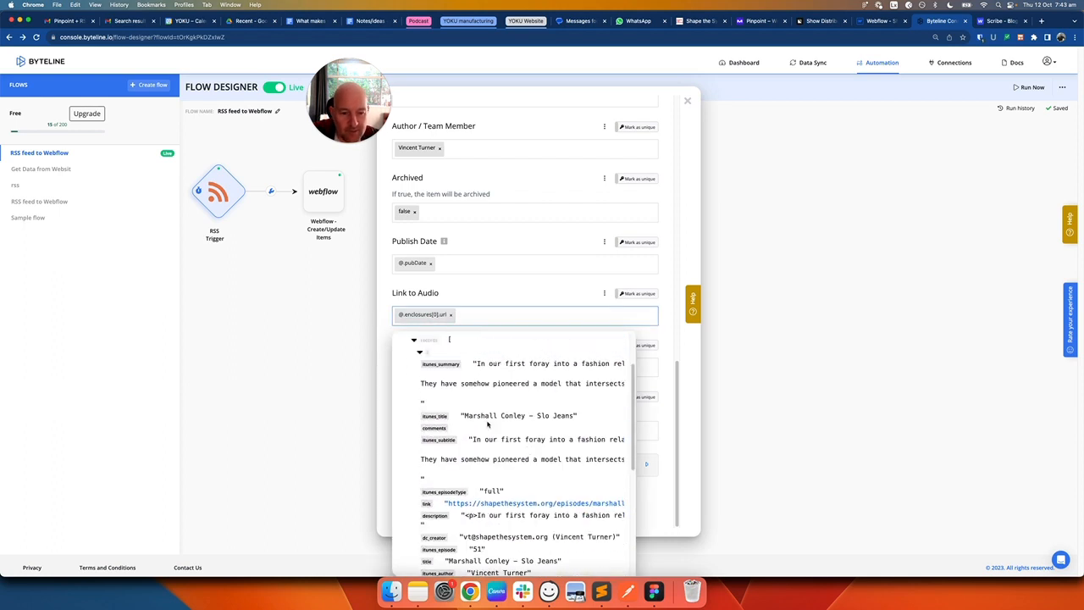
scroll(502, 439, "down", 5)
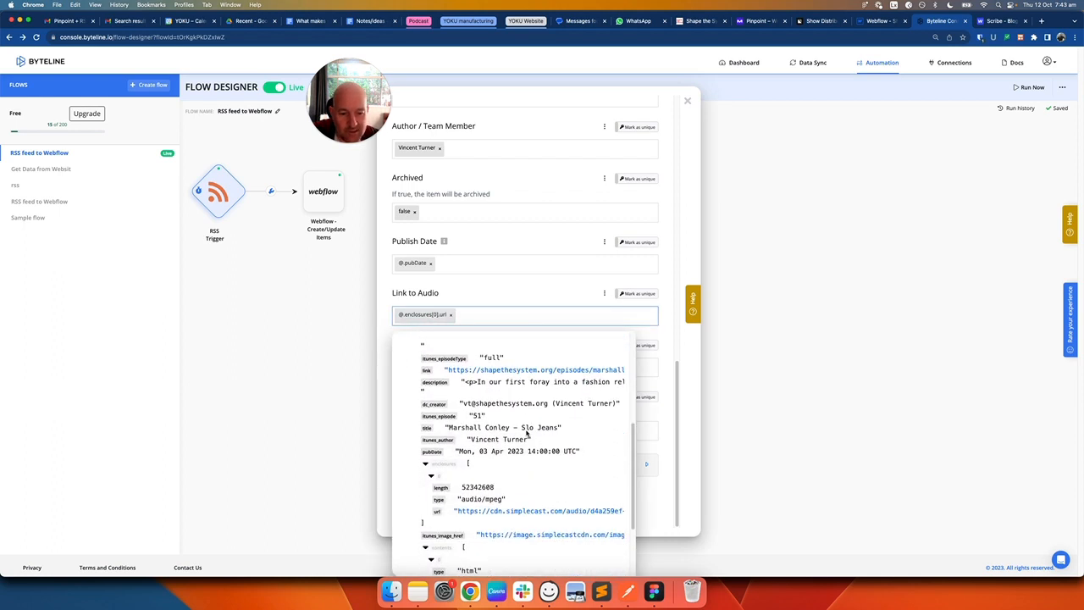
scroll(546, 431, "down", 1)
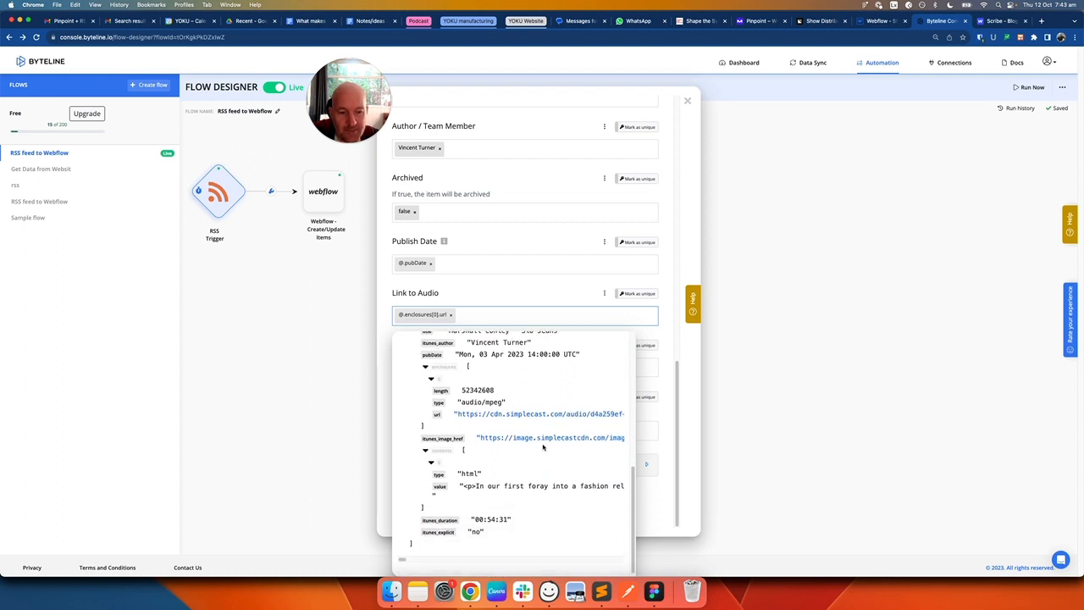
scroll(545, 447, "up", 3)
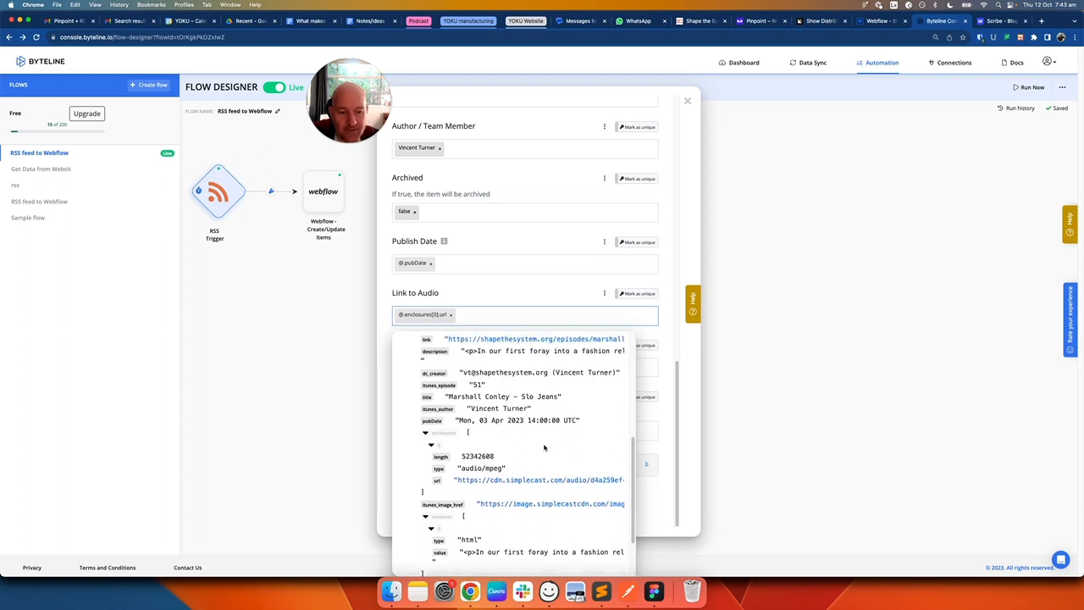
- Open the enclosure's audio url in a new tab, switch to it, and pause the playback
right_click(513, 479)
left_click(551, 413)
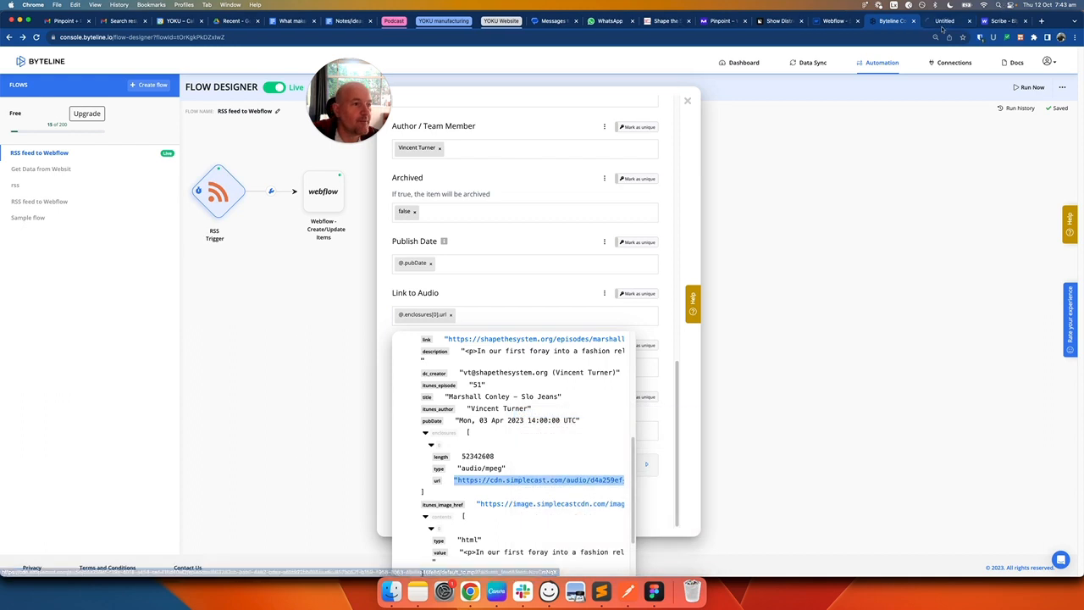
left_click(945, 21)
left_click(464, 342)
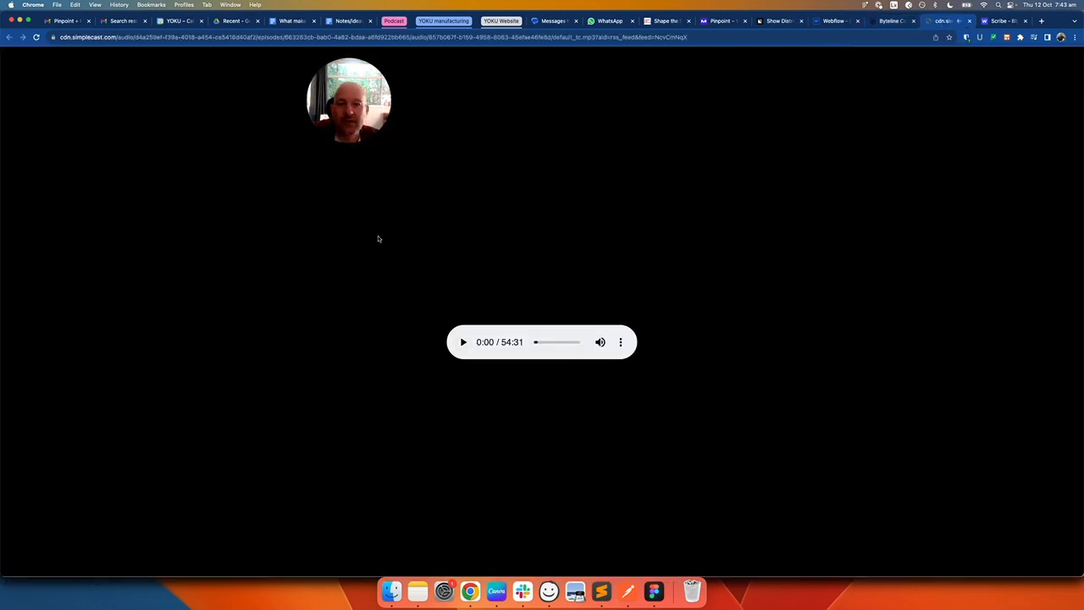
- Reveal the audio file's full web address and highlight the ID segment between /episodes/ and /audio/
left_click(280, 37)
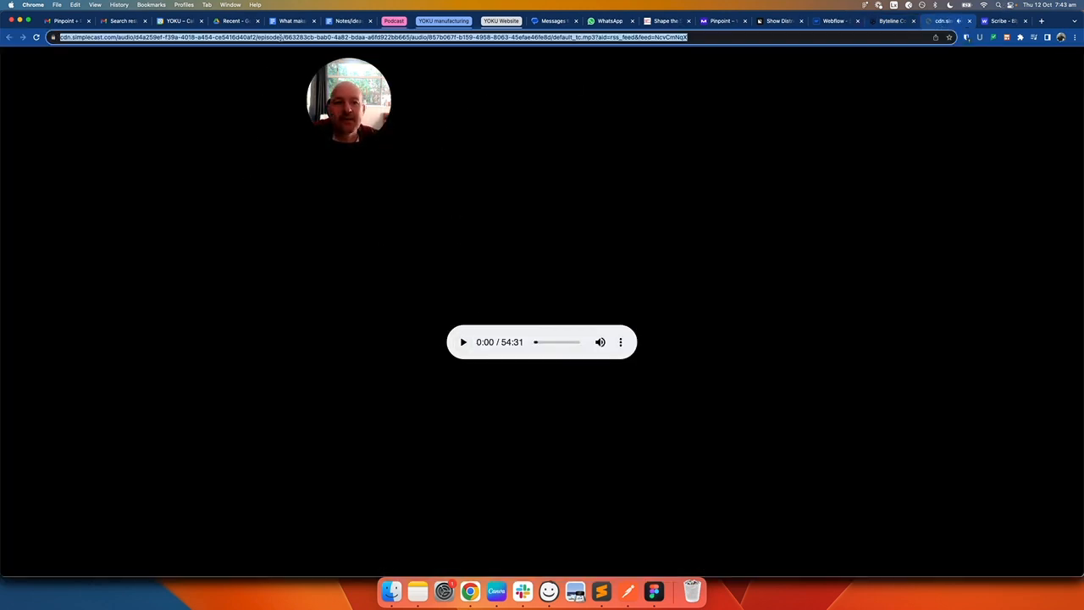
left_click(297, 38)
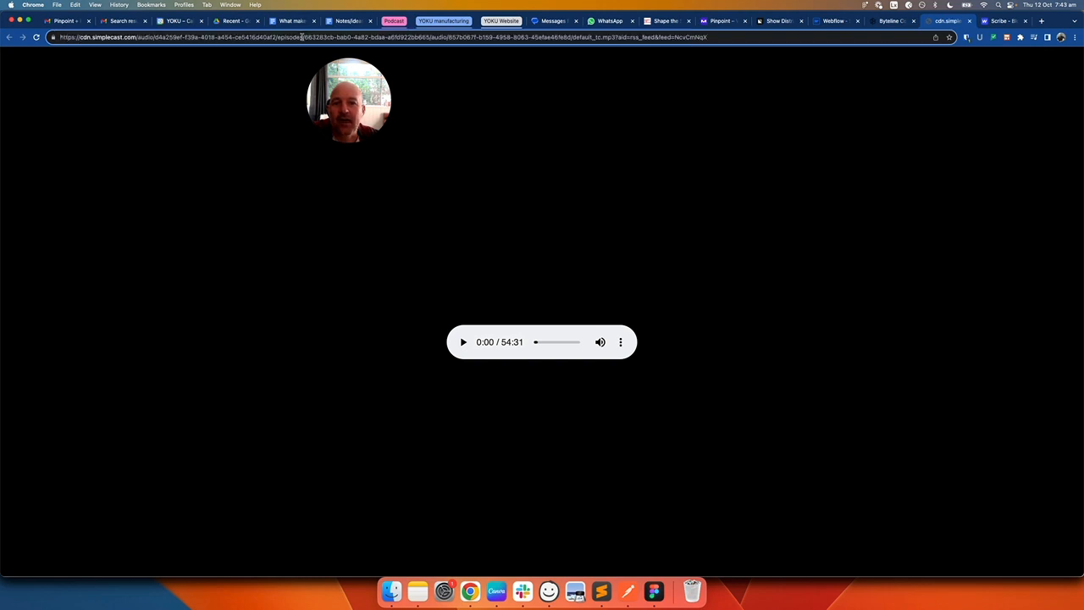
left_click_drag(306, 38, 421, 36)
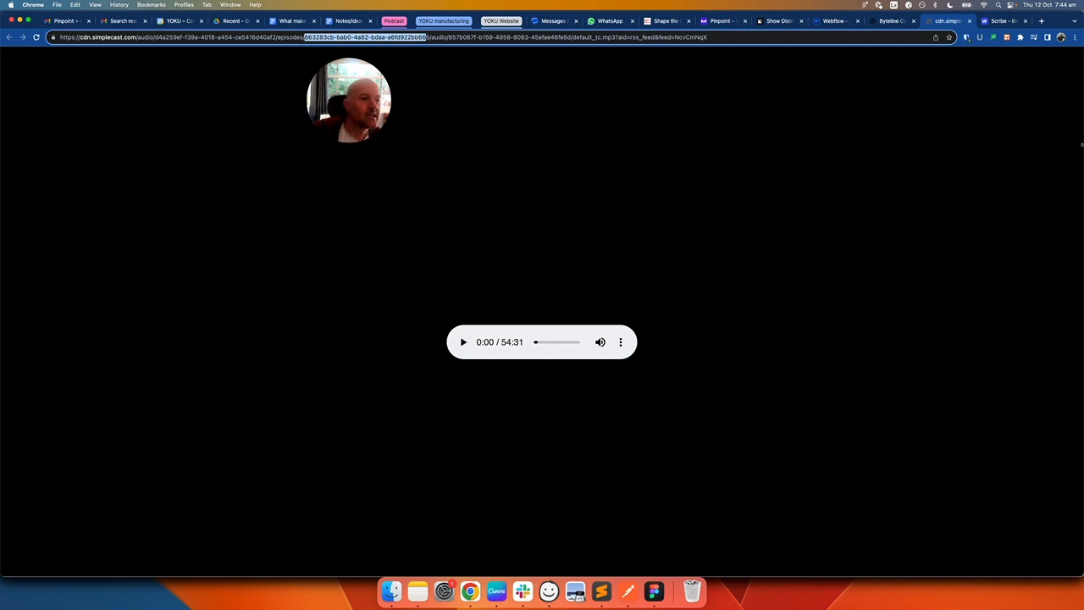
- Switch to Simplecast and open the Slo Jeans episode from the Shape the System episode list
left_click(774, 22)
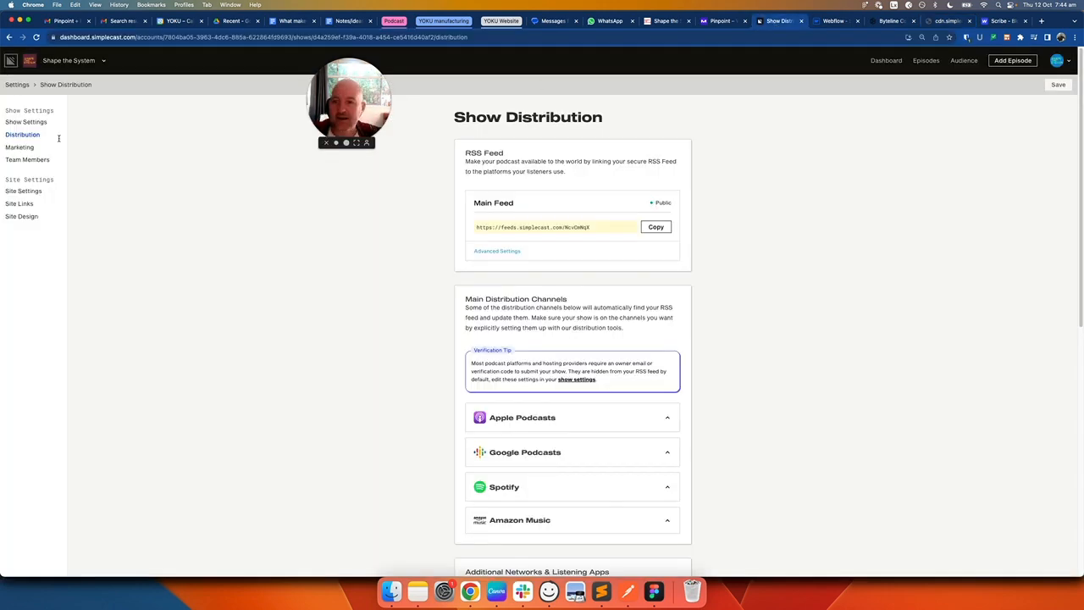
left_click(57, 62)
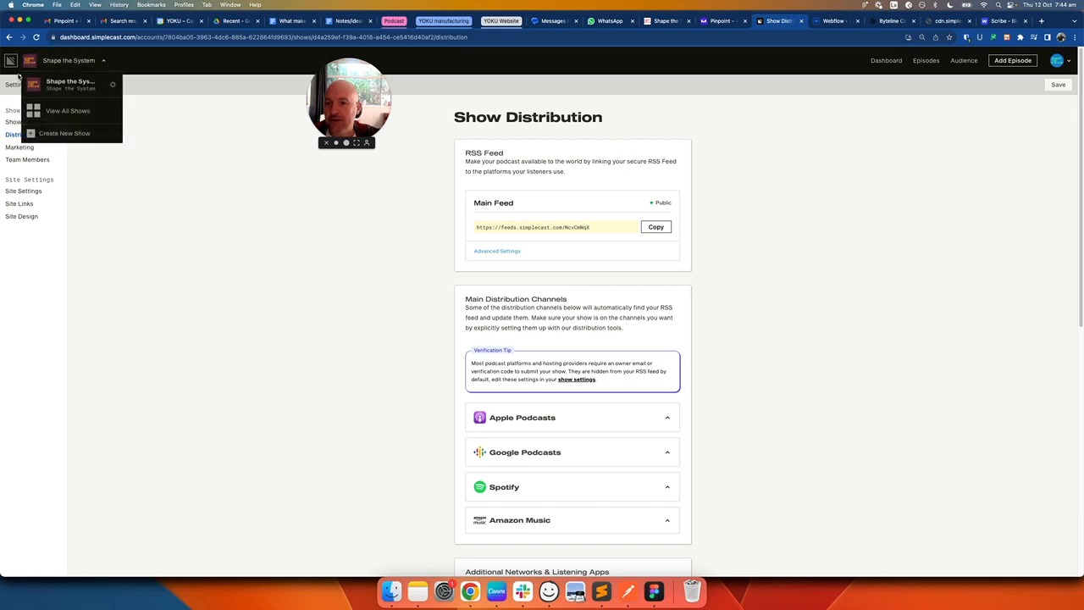
left_click(181, 107)
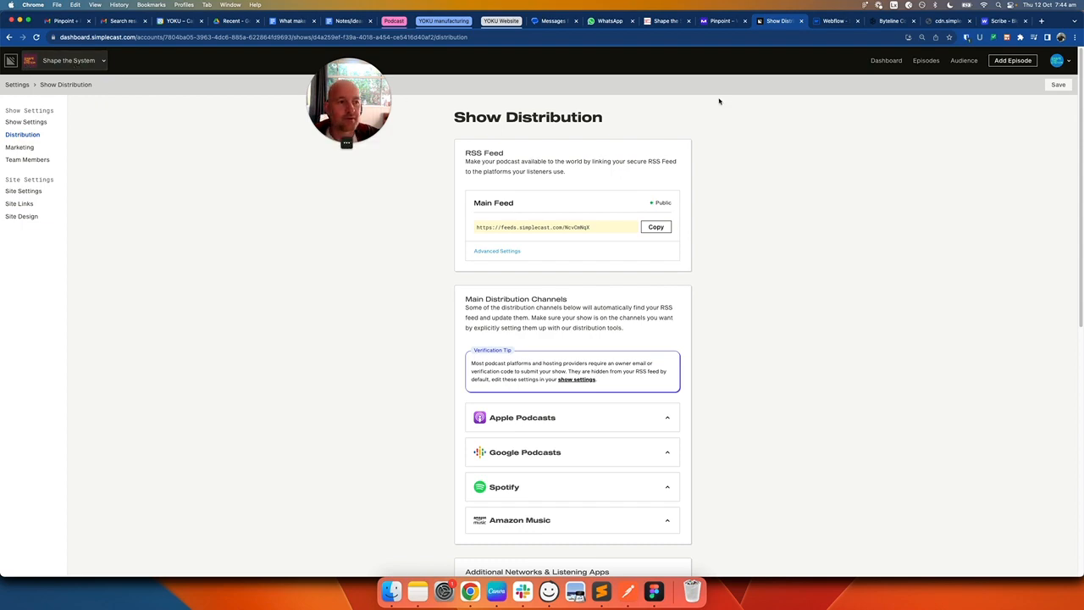
left_click(929, 62)
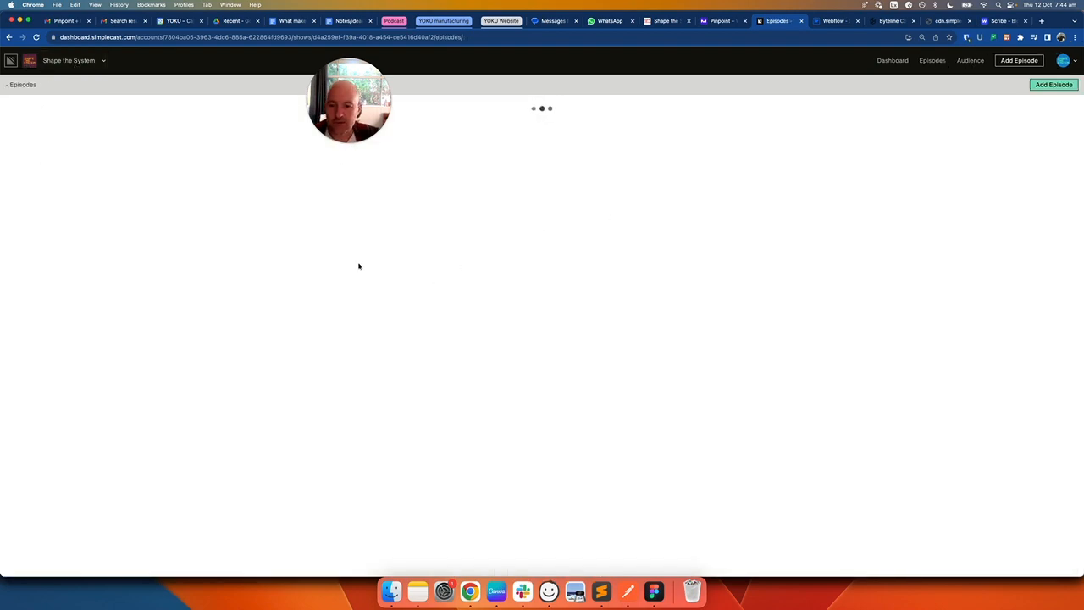
scroll(338, 331, "down", 5)
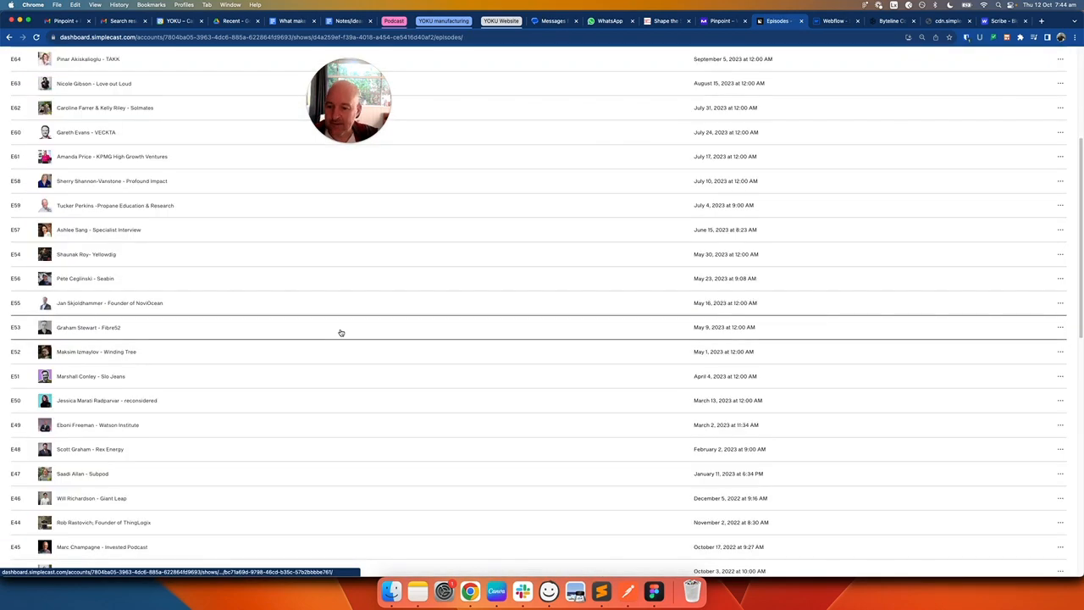
left_click(182, 366)
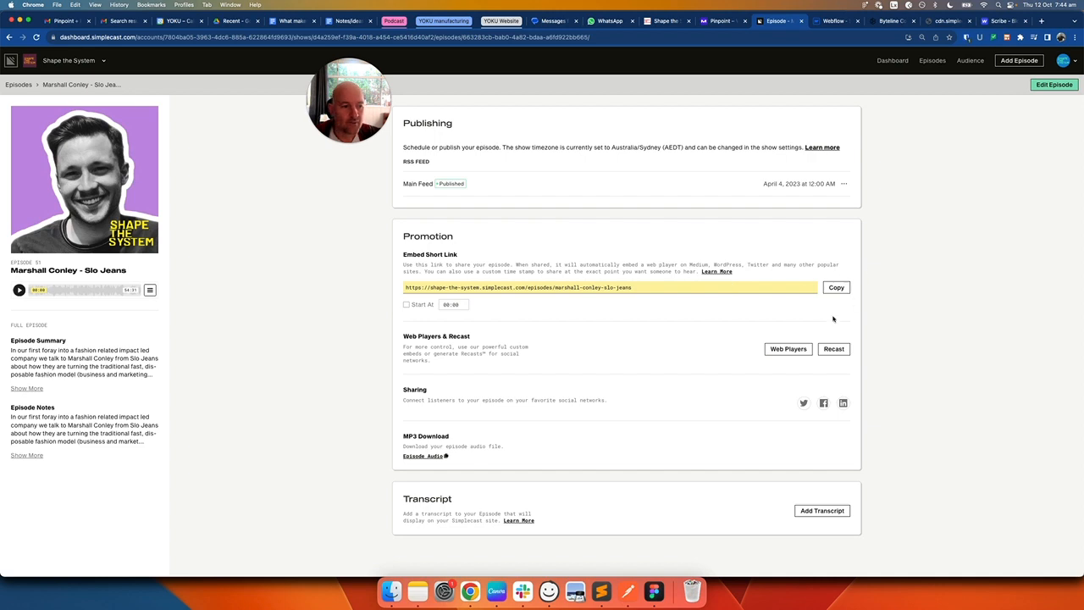
- Copy the episode's Standard web player embed code and paste it on a new line of the Embed Example note in Notes
left_click(787, 350)
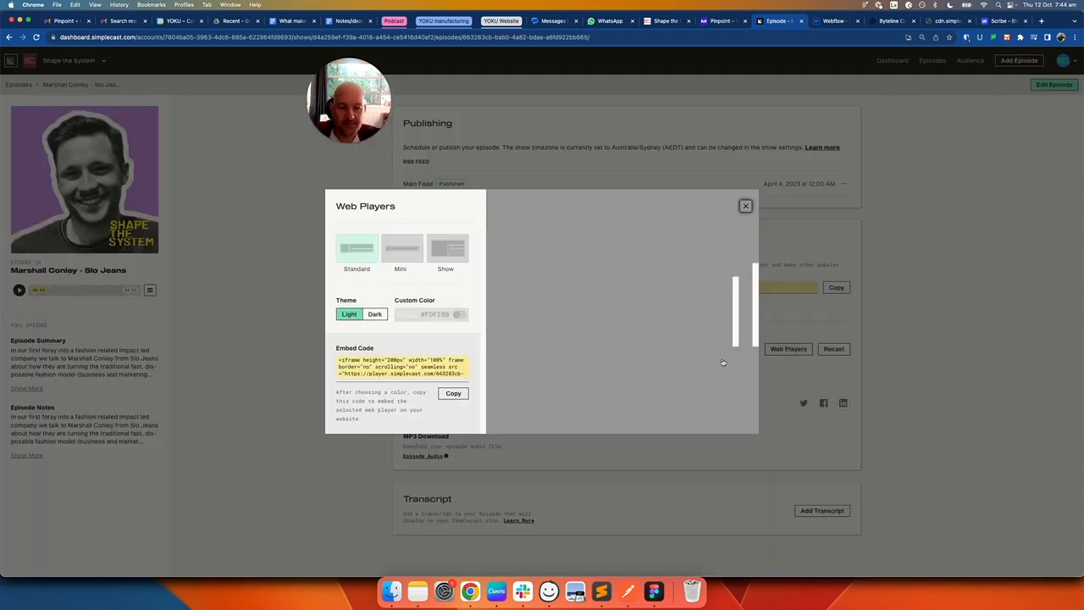
left_click(453, 393)
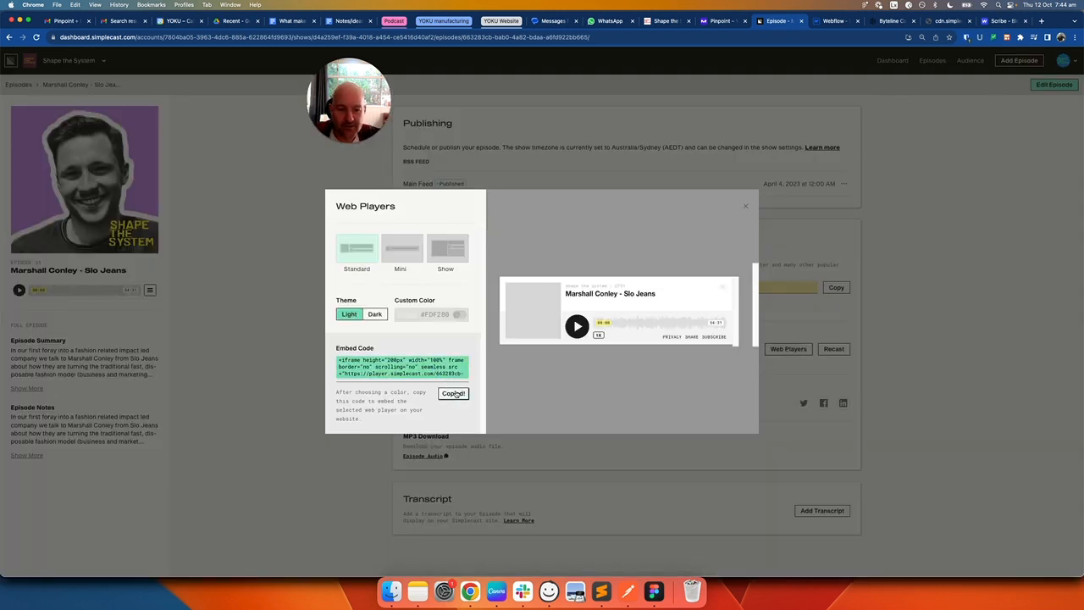
key("super+Tab")
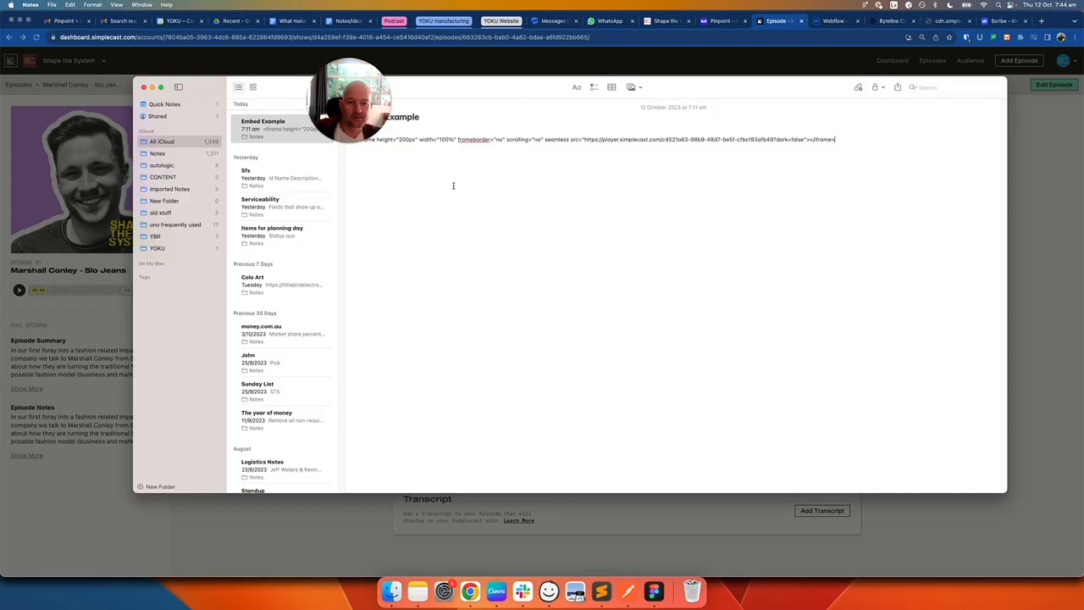
key("Return")
key("super+v")
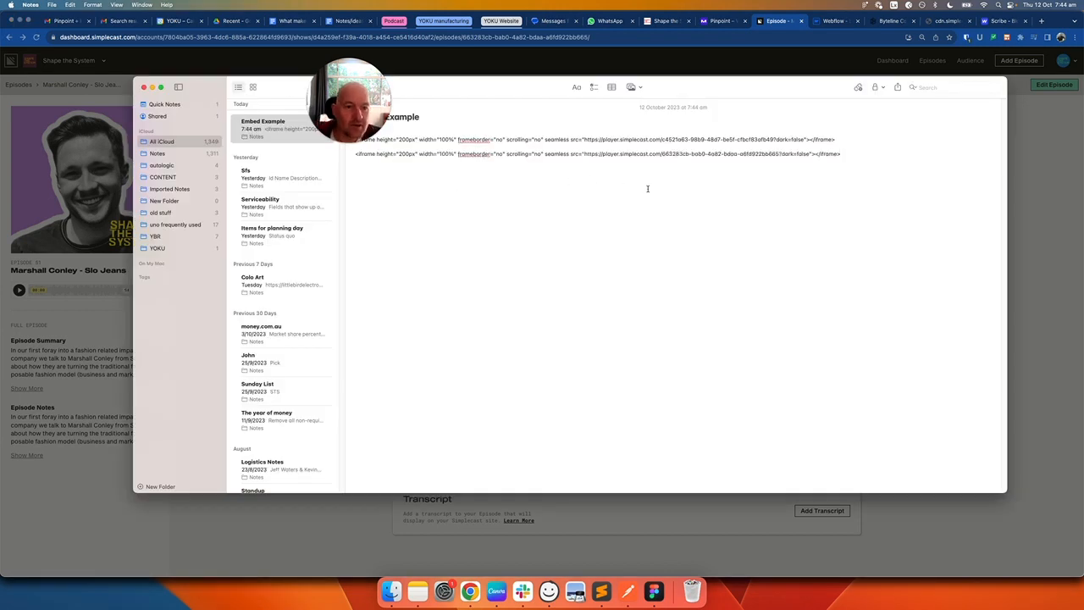
- Highlight the episode ID in the pasted embed code and return to the browser's audio file tab to compare it with the web address
left_click_drag(661, 154, 764, 156)
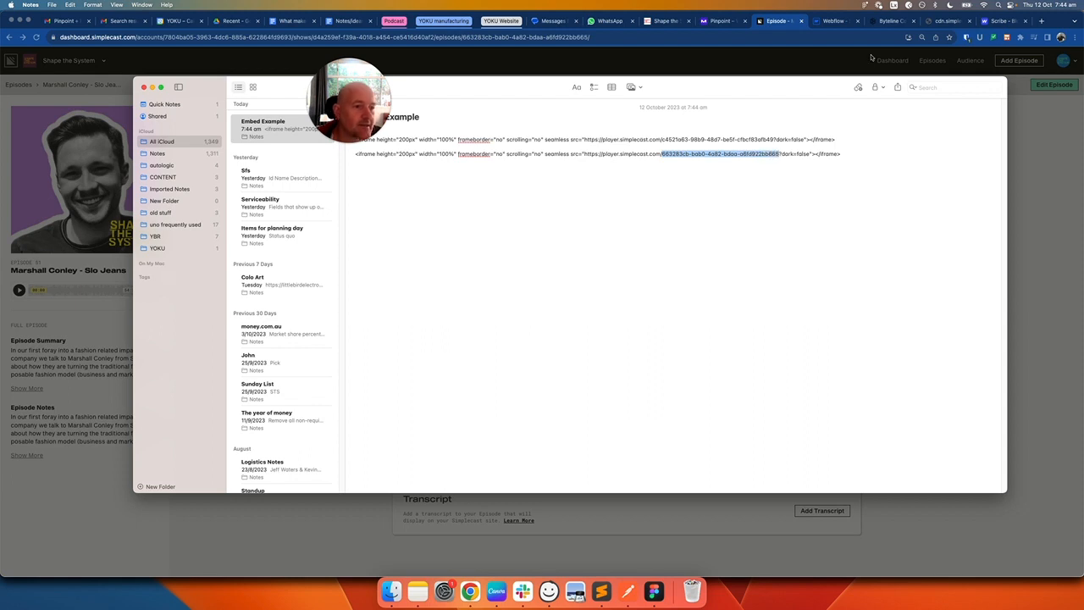
key("super+Tab")
key("ctrl+Tab")
key("ctrl+Tab")
key("ctrl+Tab")
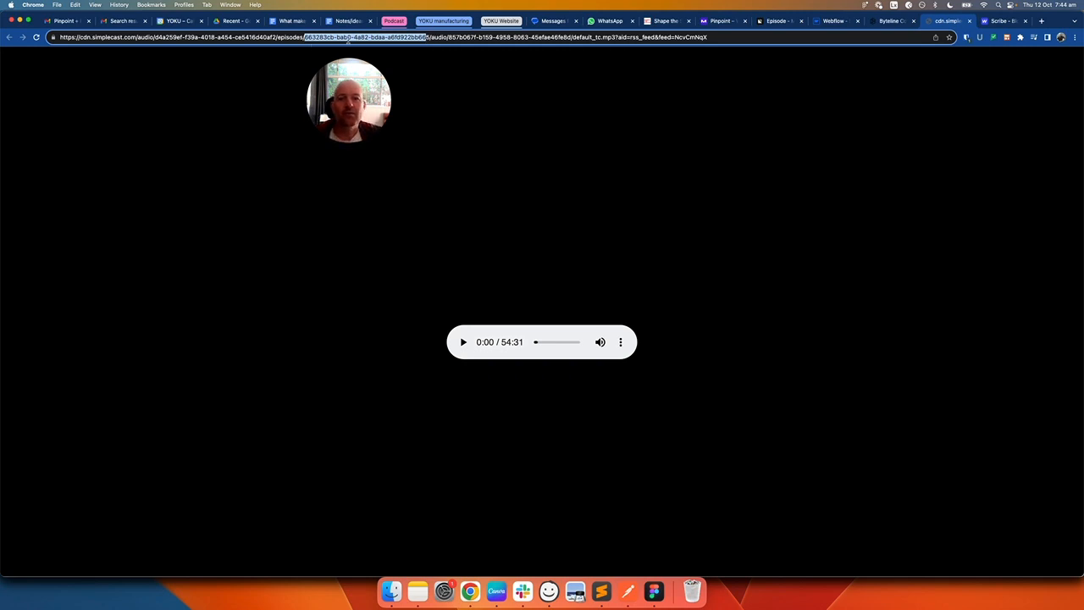
left_click(349, 39)
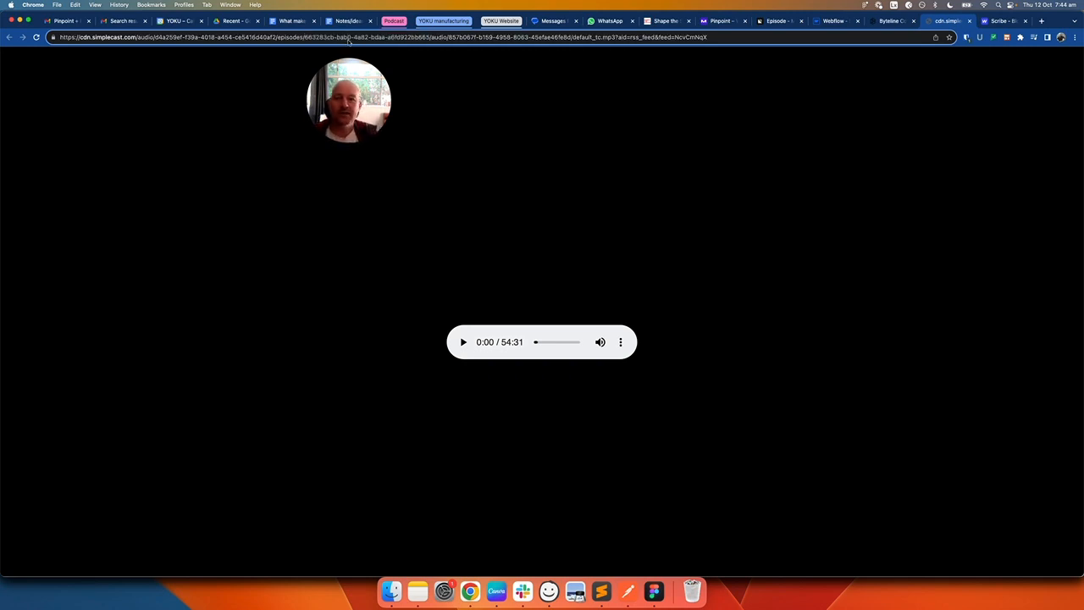